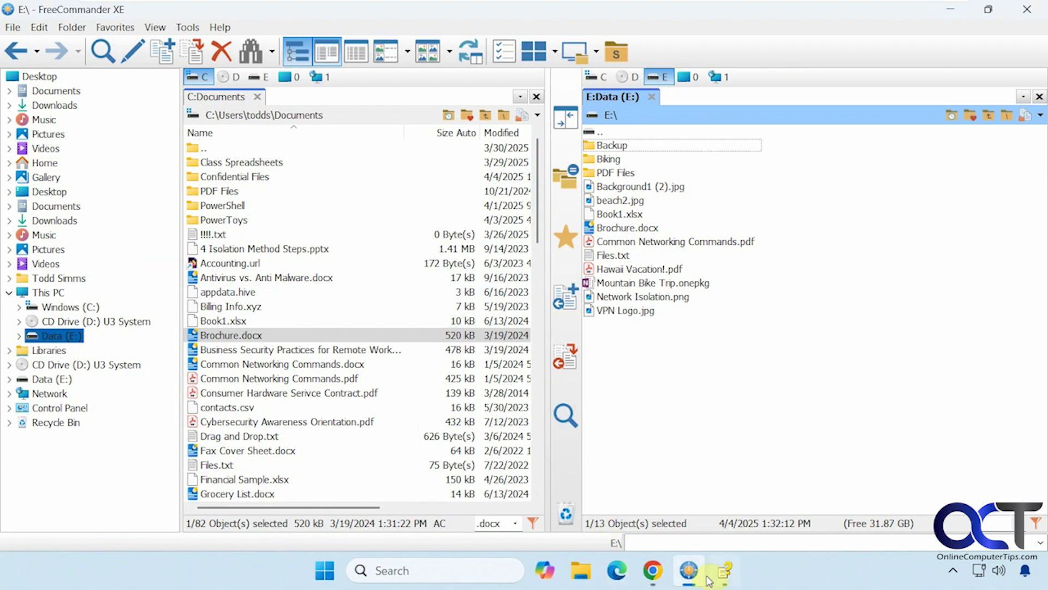
- Scroll through the 64-bit download page in the browser, then return to the file manager
click(653, 578)
scroll(520, 399, down, 1)
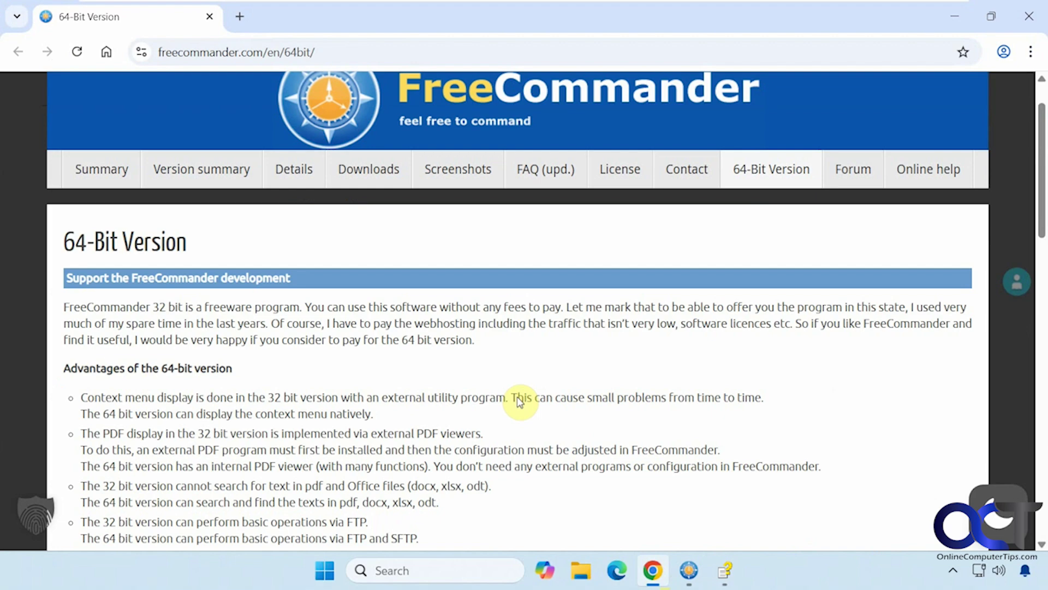
scroll(522, 403, down, 1)
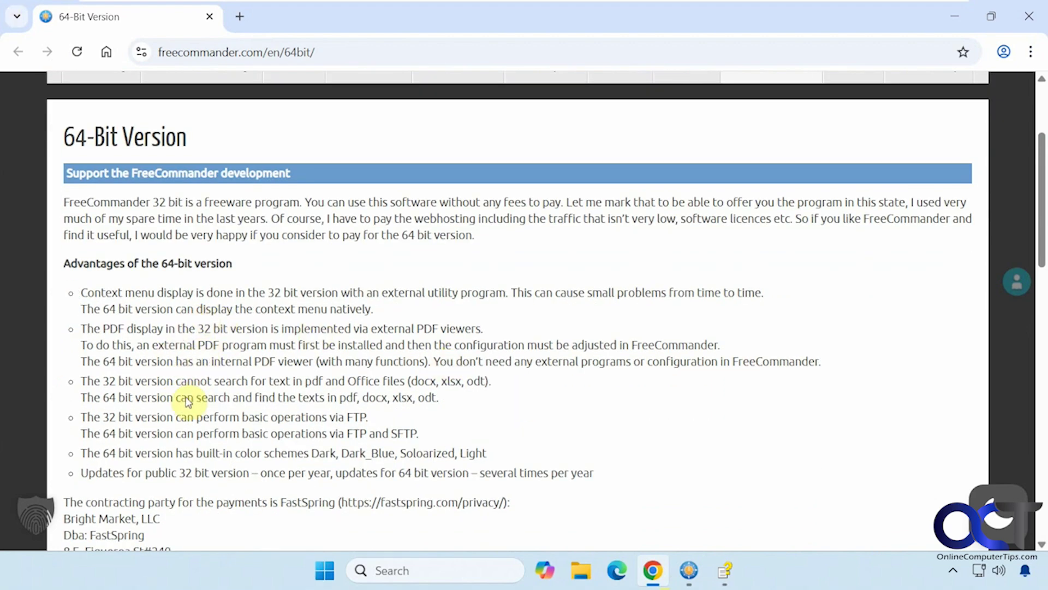
scroll(187, 403, down, 1)
scroll(188, 402, down, 2)
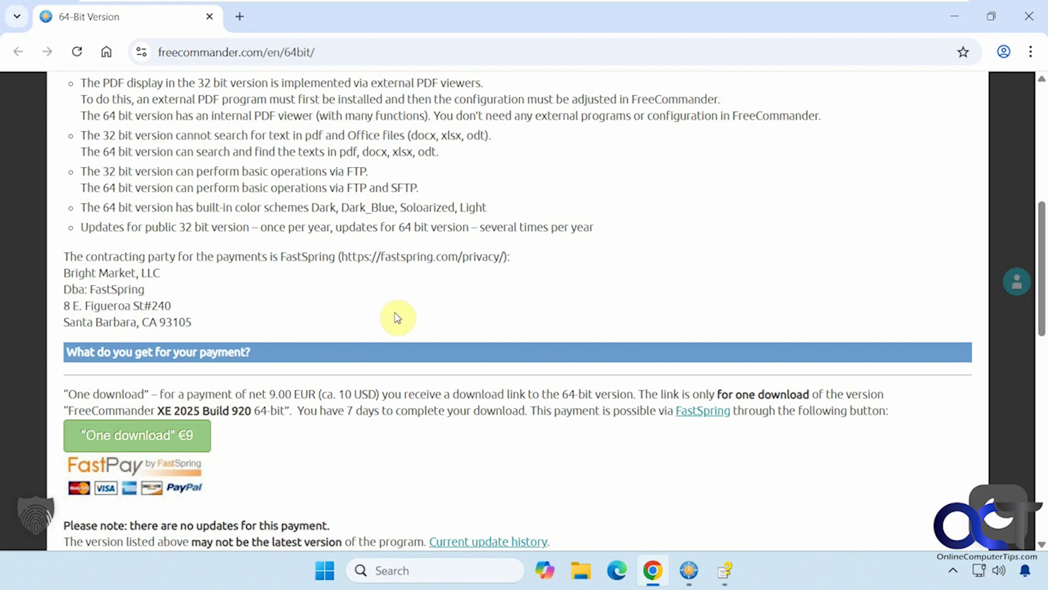
scroll(469, 371, up, 4)
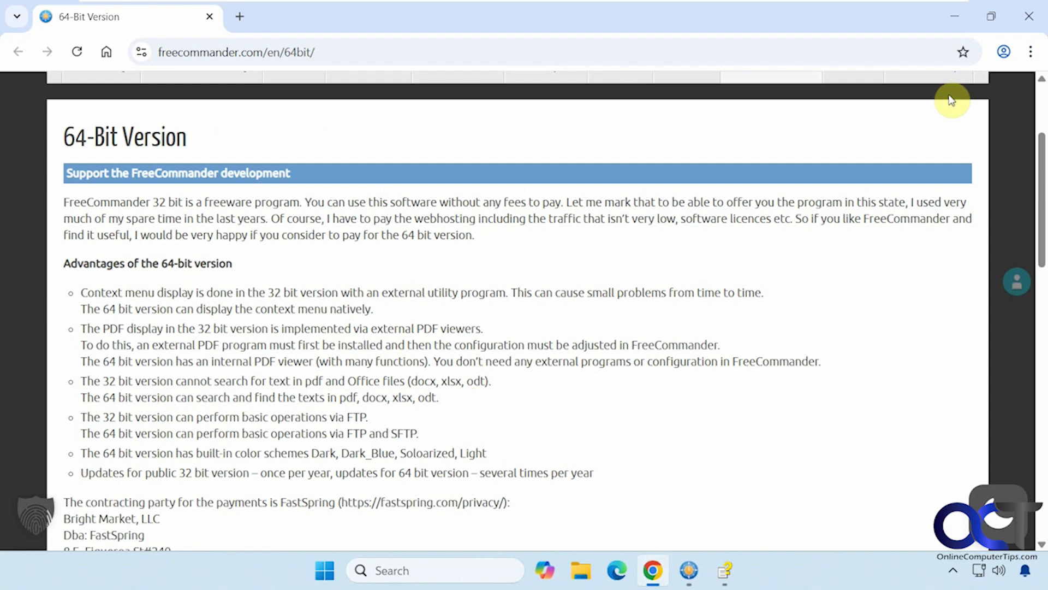
click(955, 17)
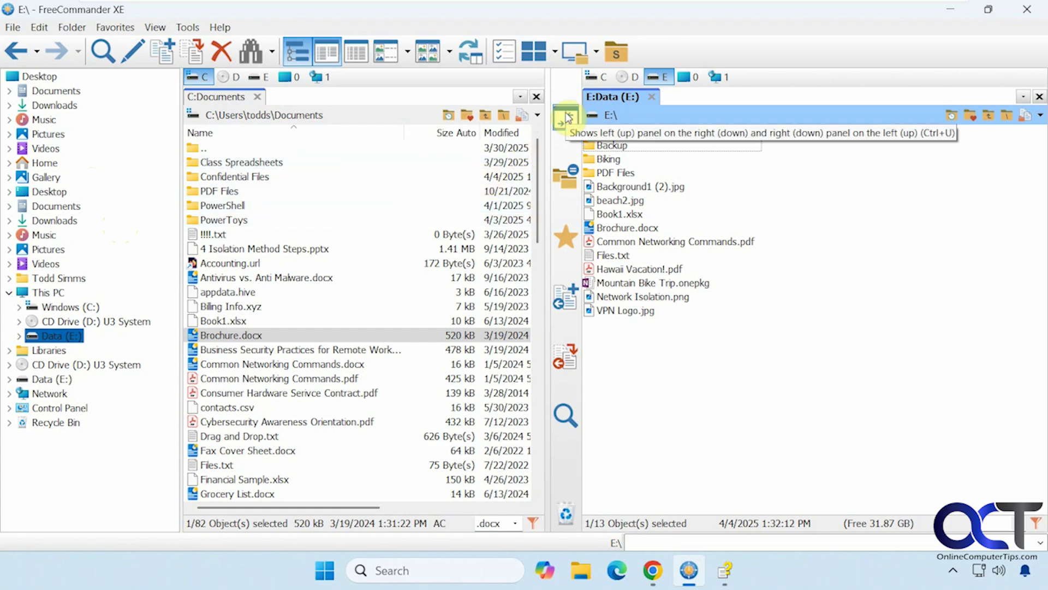
- Swap the left and right panels and back, then compare the two folders for differing files
click(568, 117)
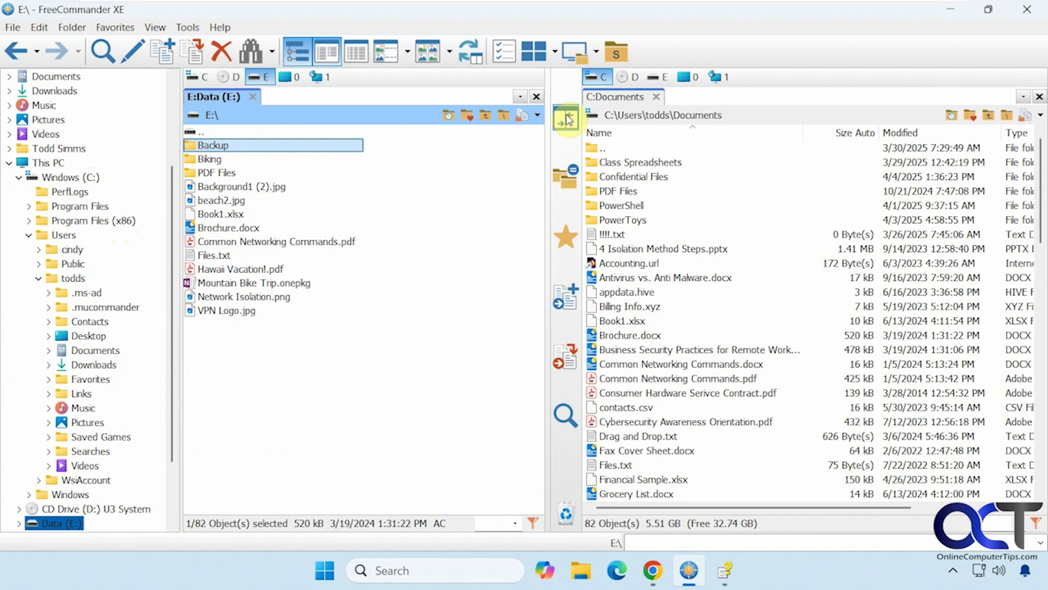
click(568, 117)
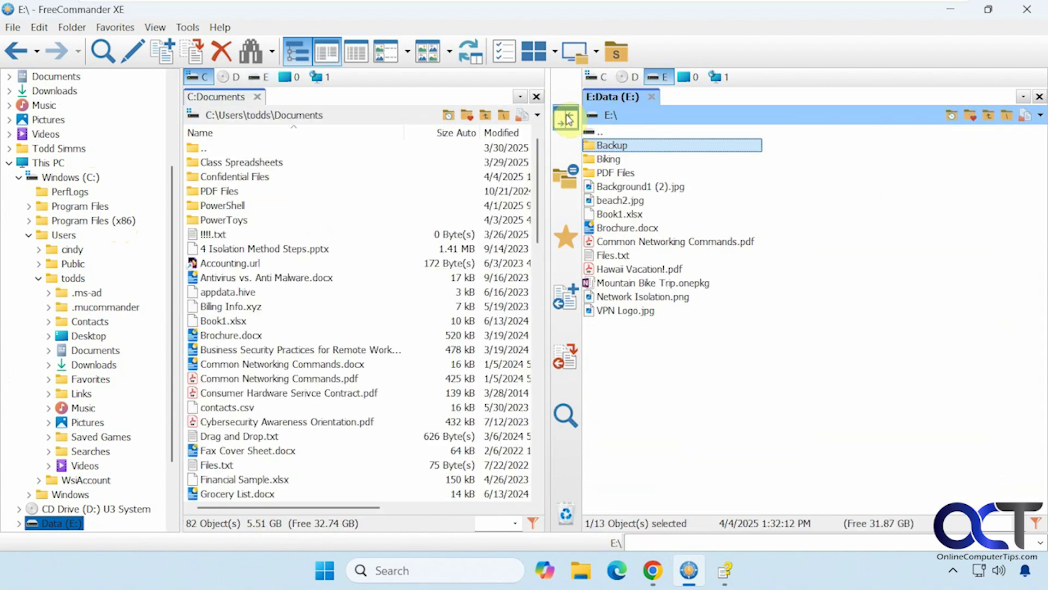
click(566, 176)
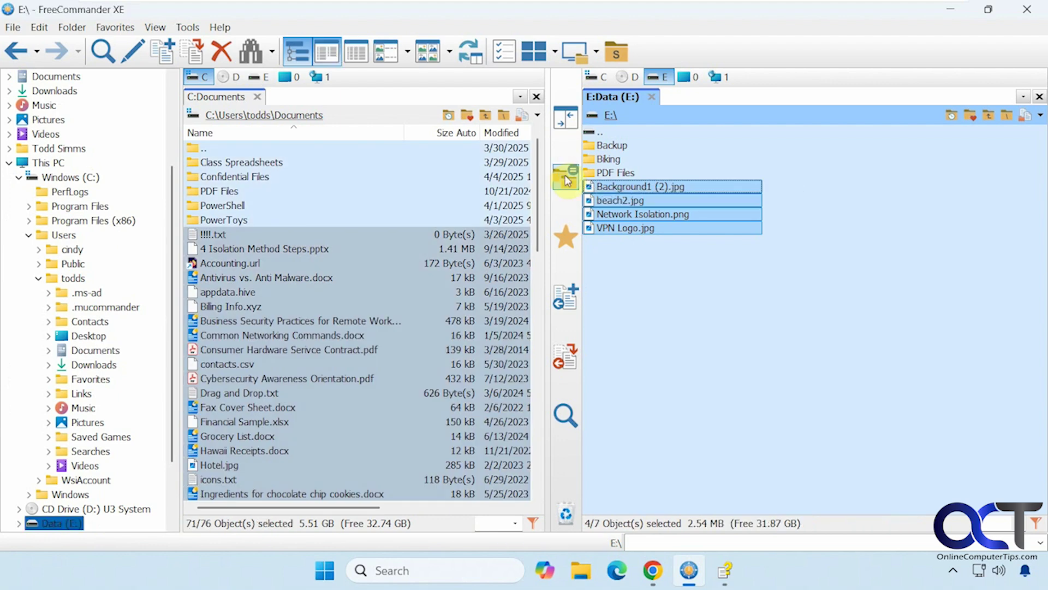
- Point the right panel to Backup, Documents, then Data (E:), and browse Class Spreadsheets and back
click(622, 146)
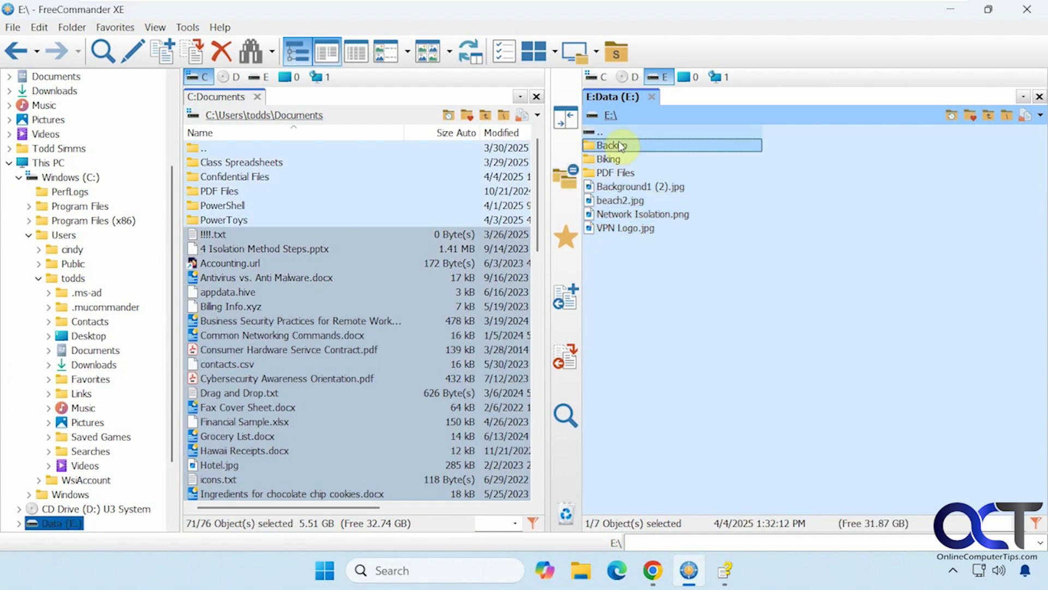
click(609, 117)
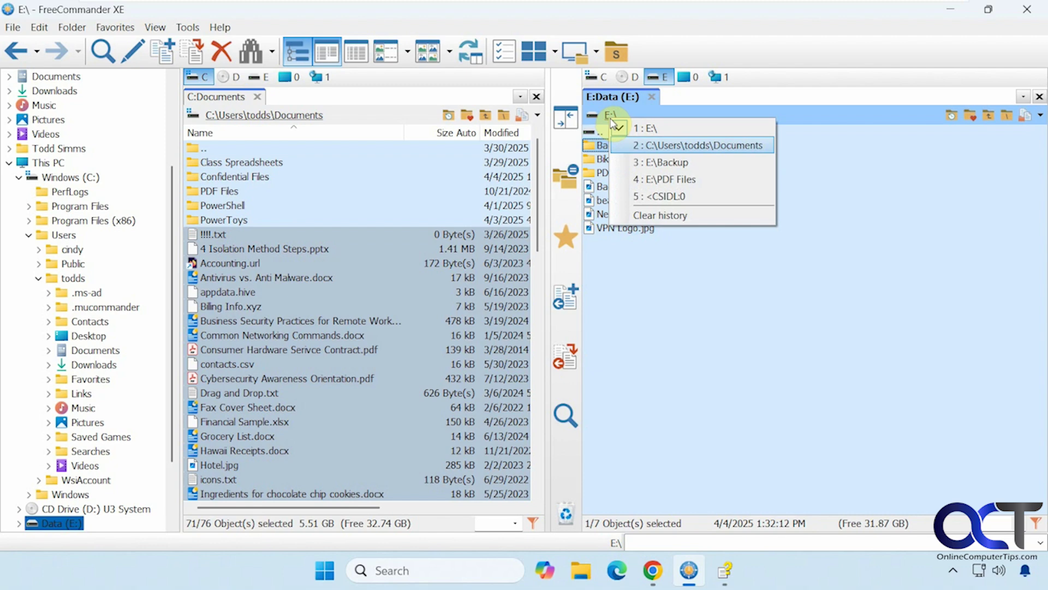
click(648, 145)
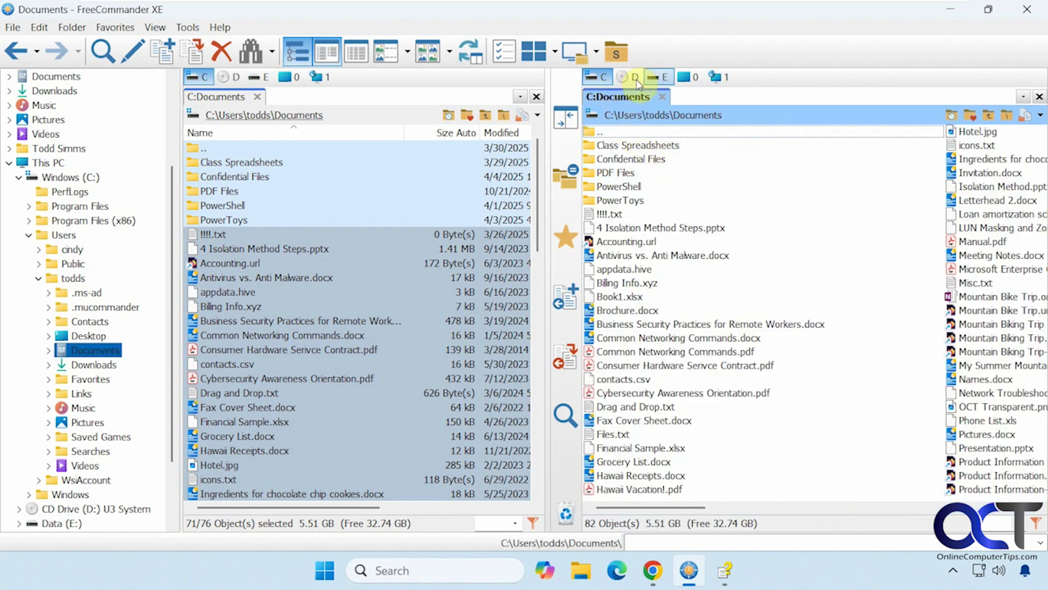
click(658, 77)
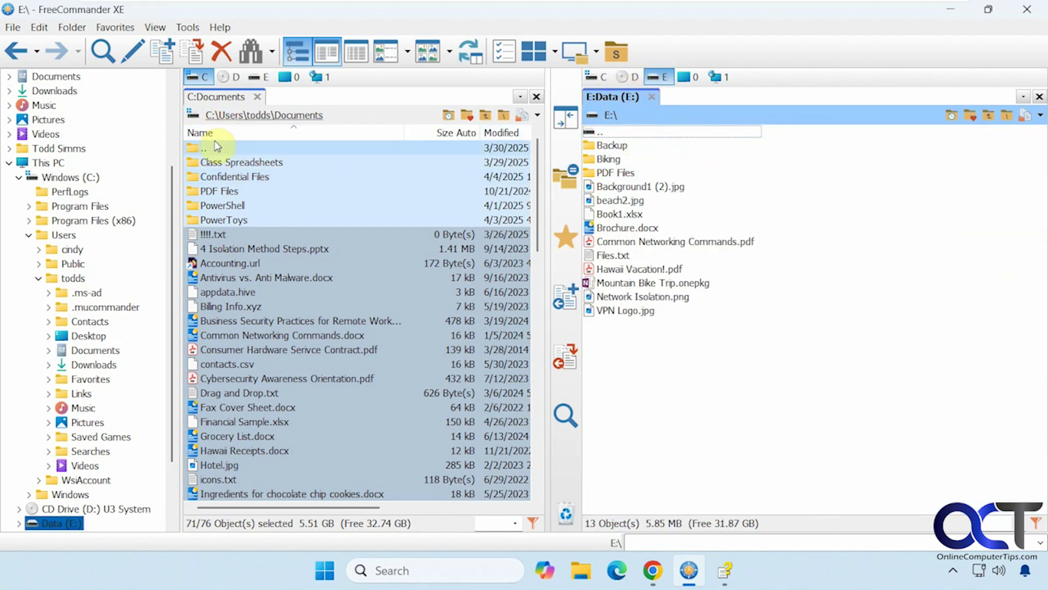
double_click(218, 162)
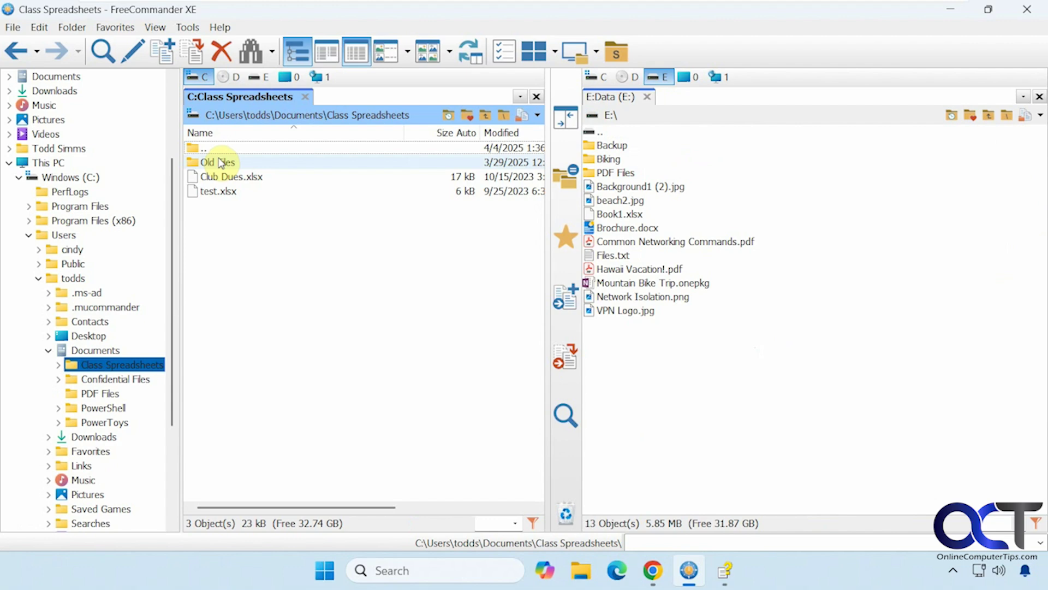
click(15, 51)
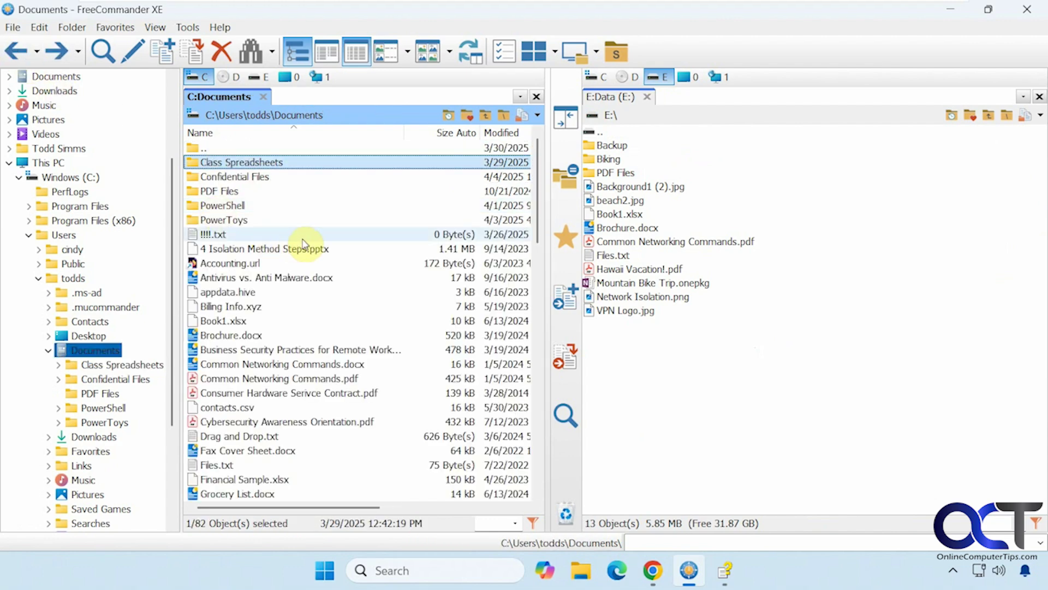
click(565, 245)
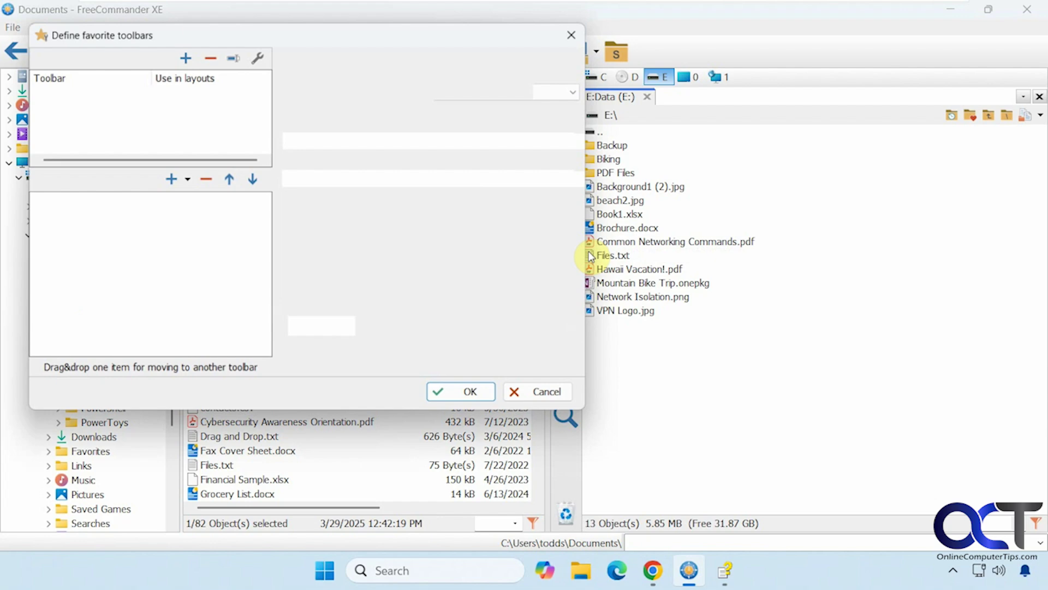
click(548, 393)
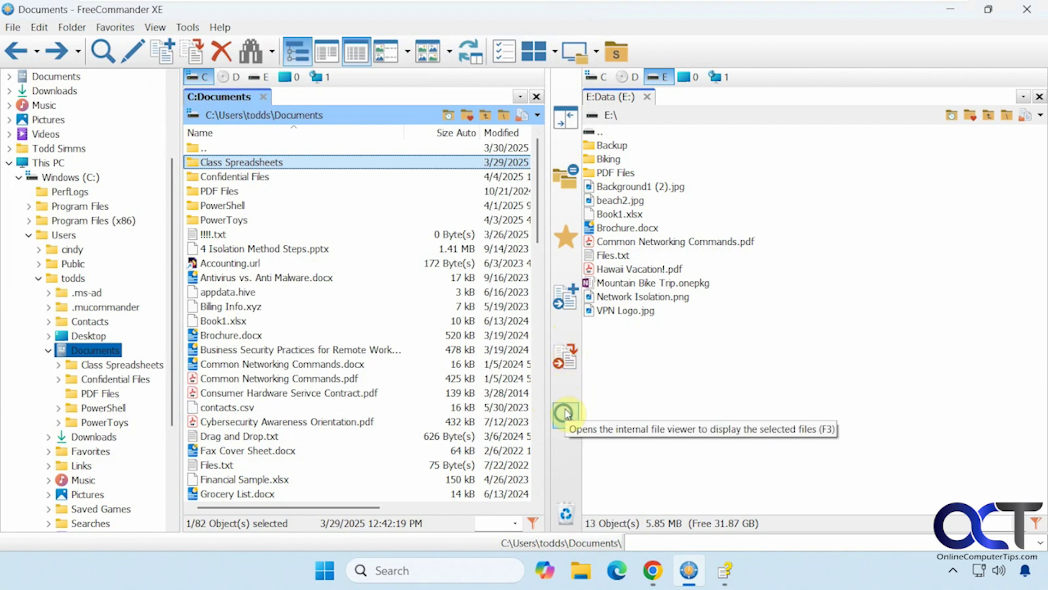
click(336, 379)
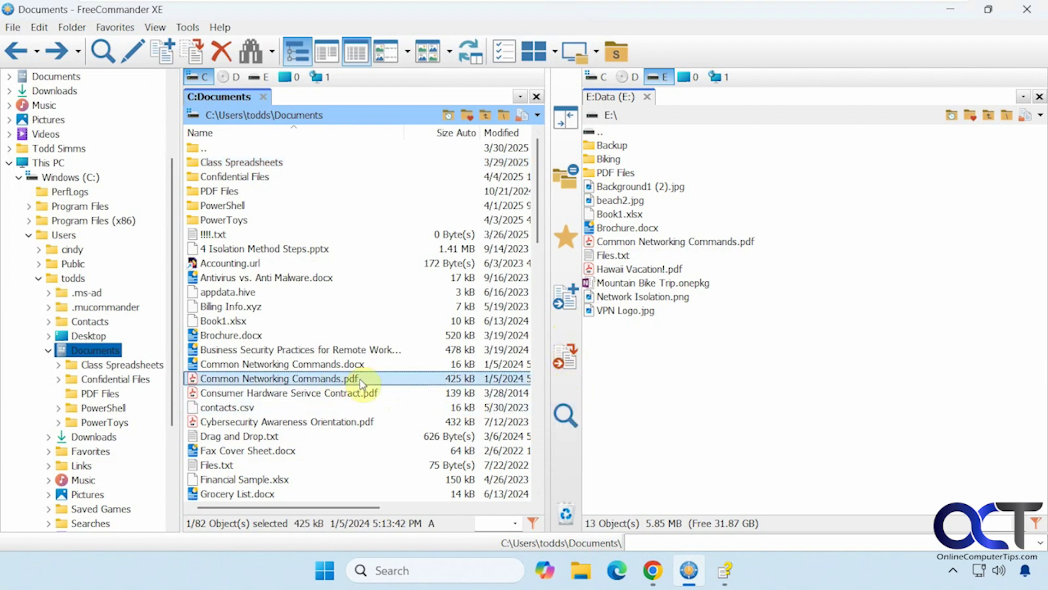
click(565, 416)
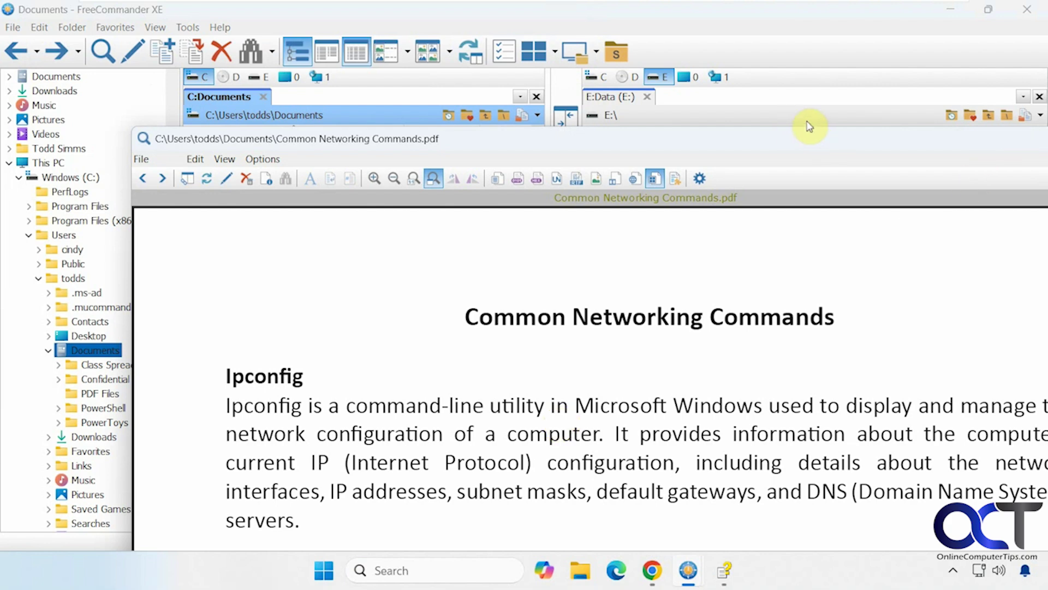
drag(767, 142, 639, 141)
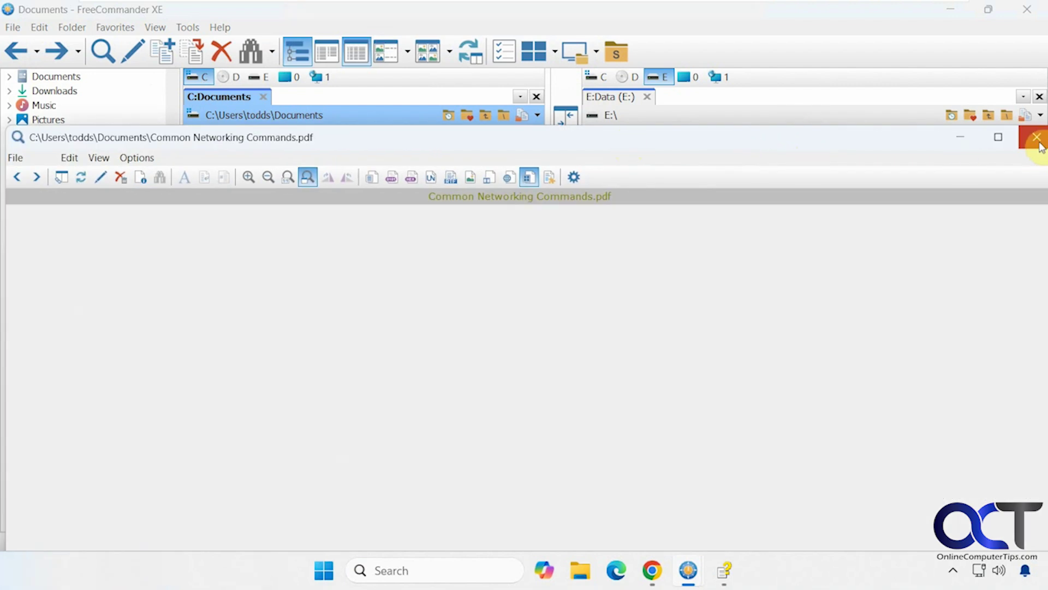
key(Escape)
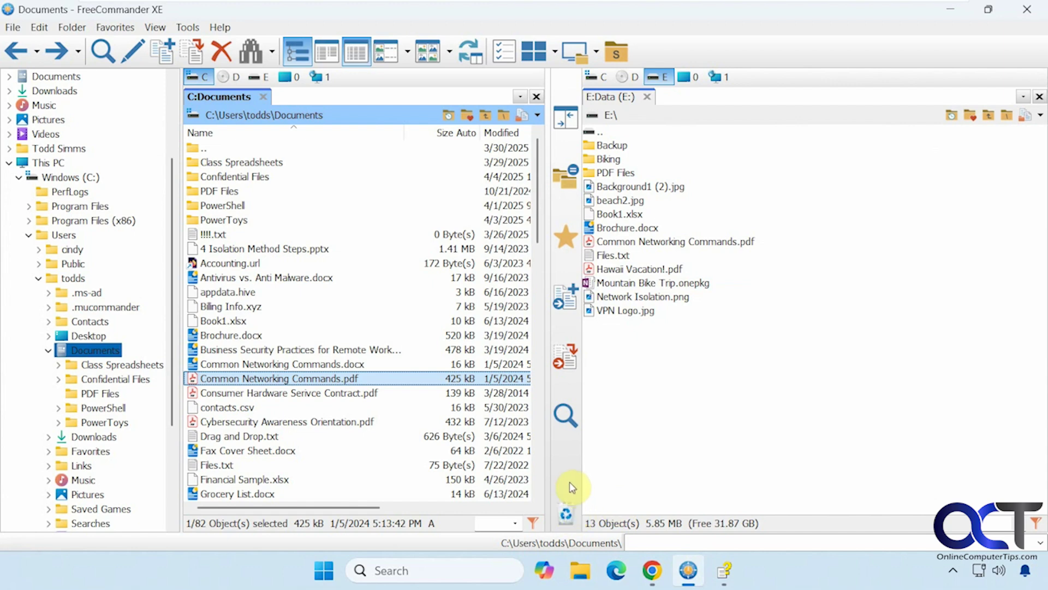
click(531, 526)
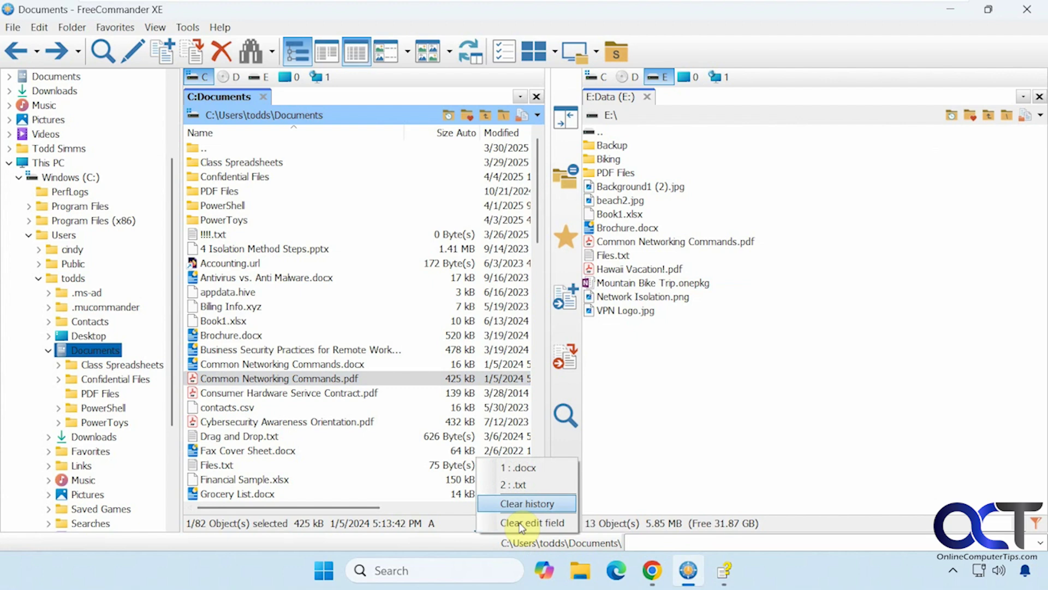
click(527, 469)
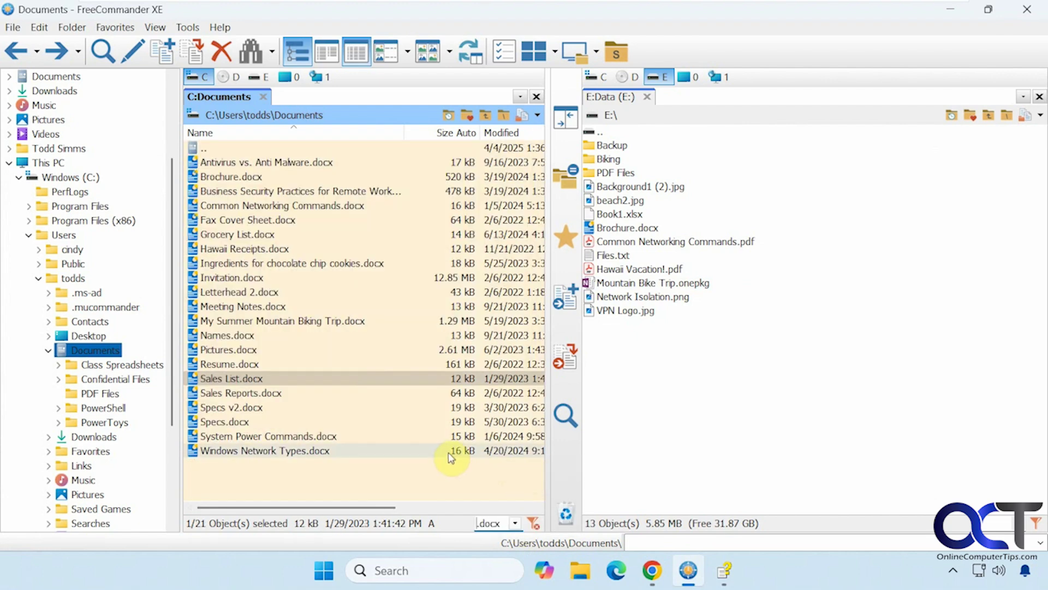
click(534, 525)
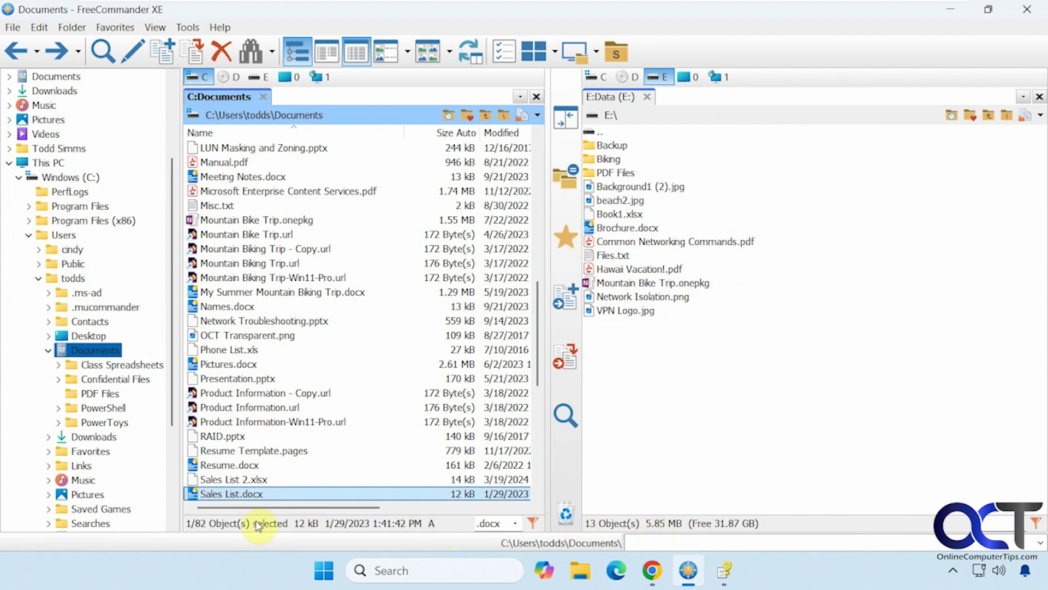
mouse_move(343, 529)
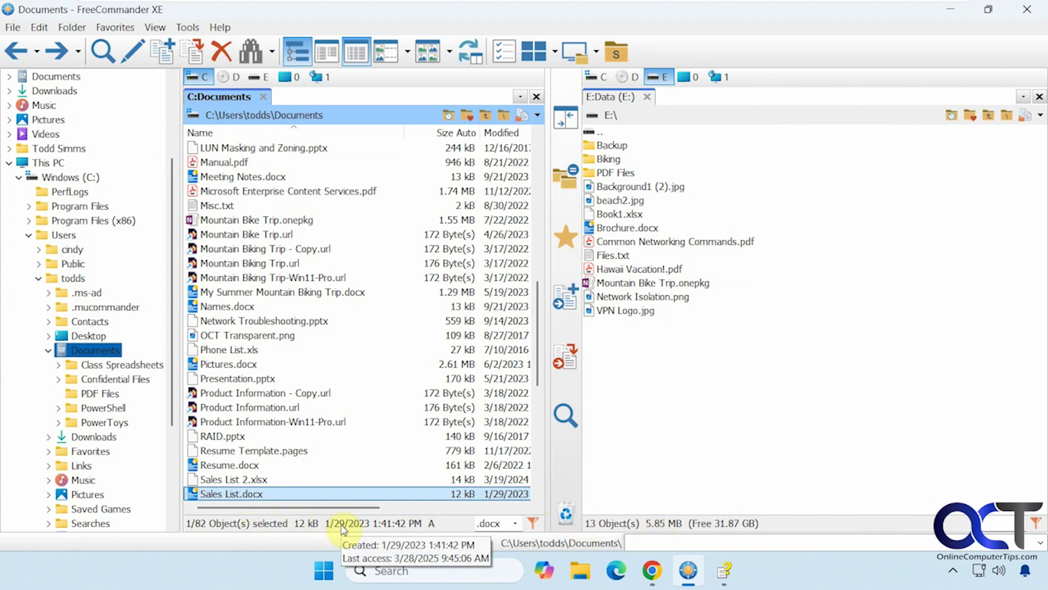
- Show the Documents tab's Recently closed tabs, File containers and Tab groups submenus
right_click(287, 102)
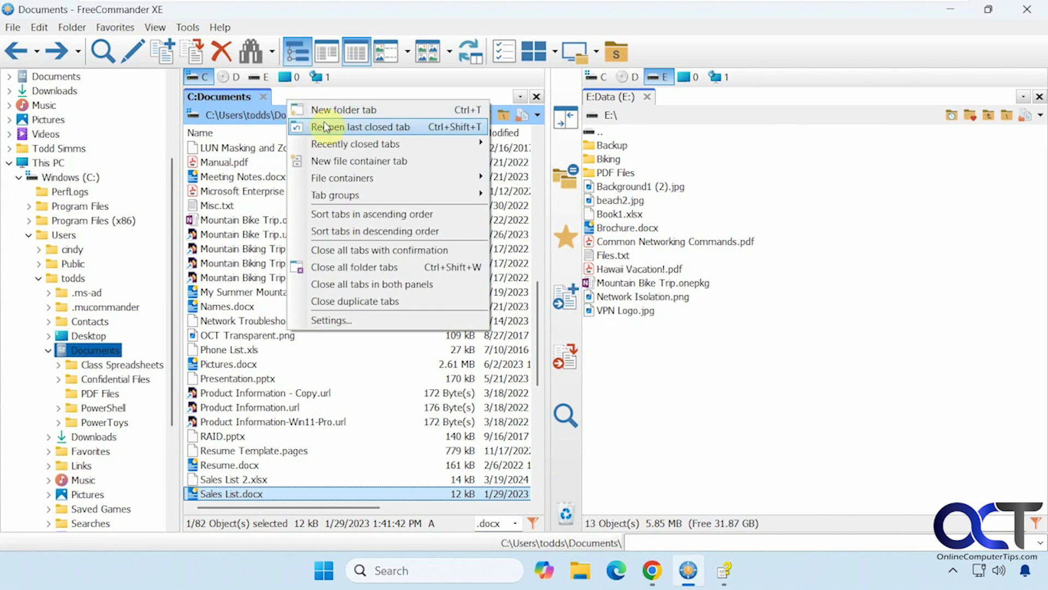
mouse_move(342, 146)
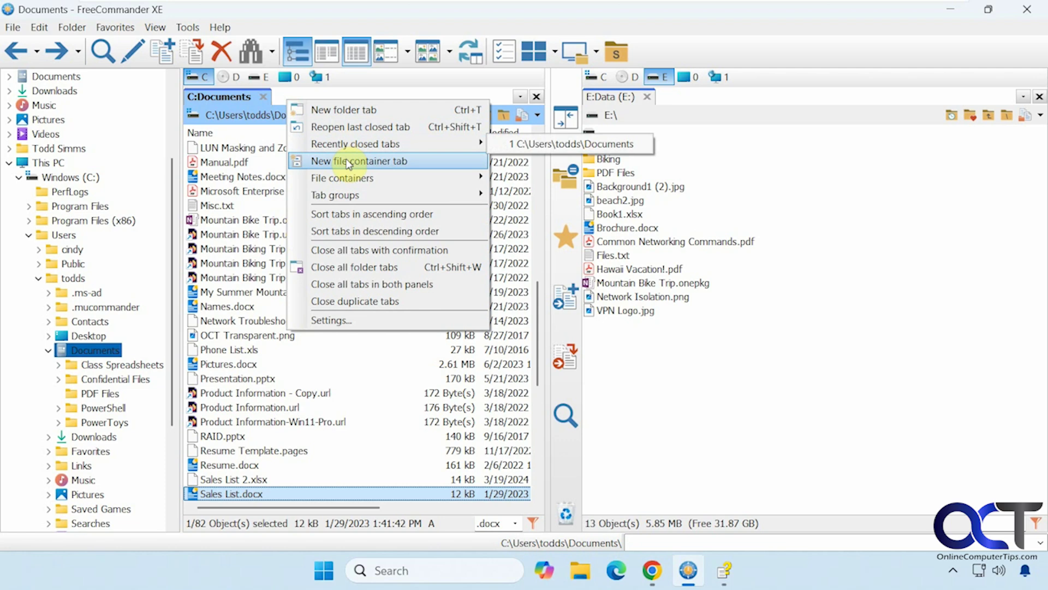
mouse_move(350, 180)
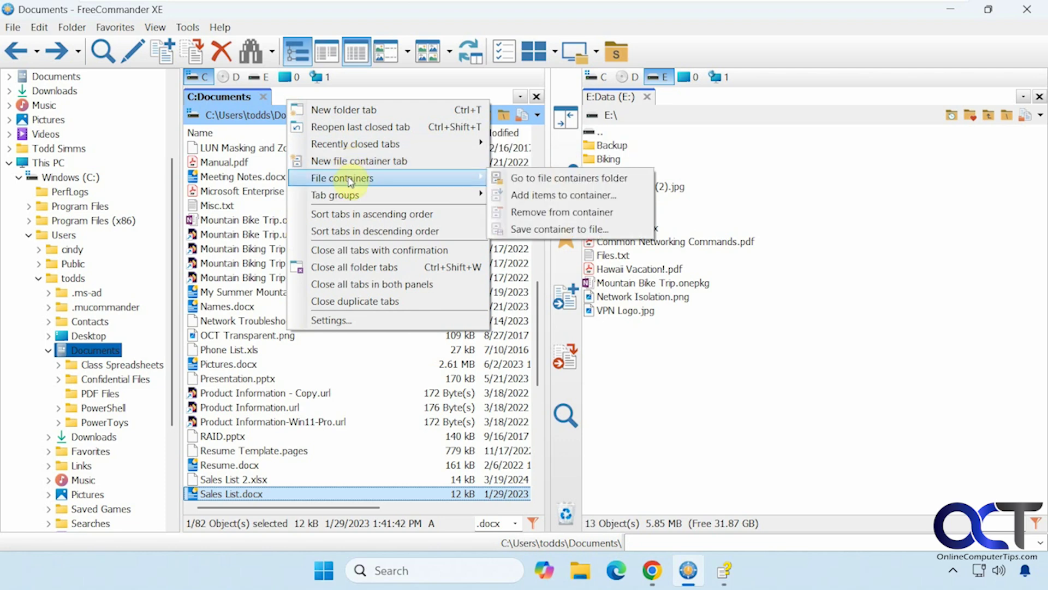
mouse_move(356, 198)
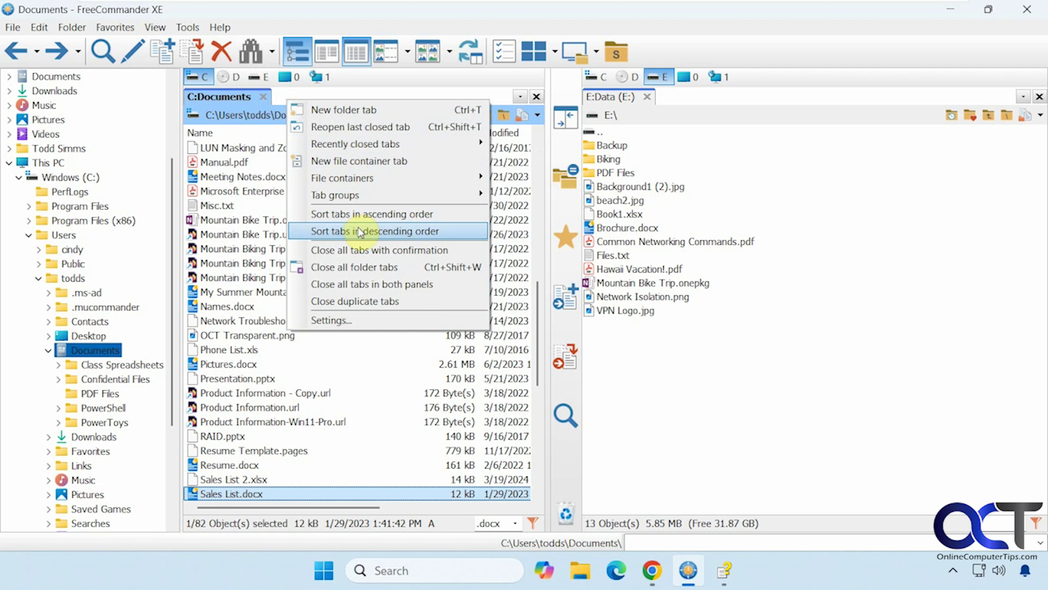
- Review the Folder Tabs settings' Tab Management, File Container Tab and Tab Colors pages, then cancel
click(353, 320)
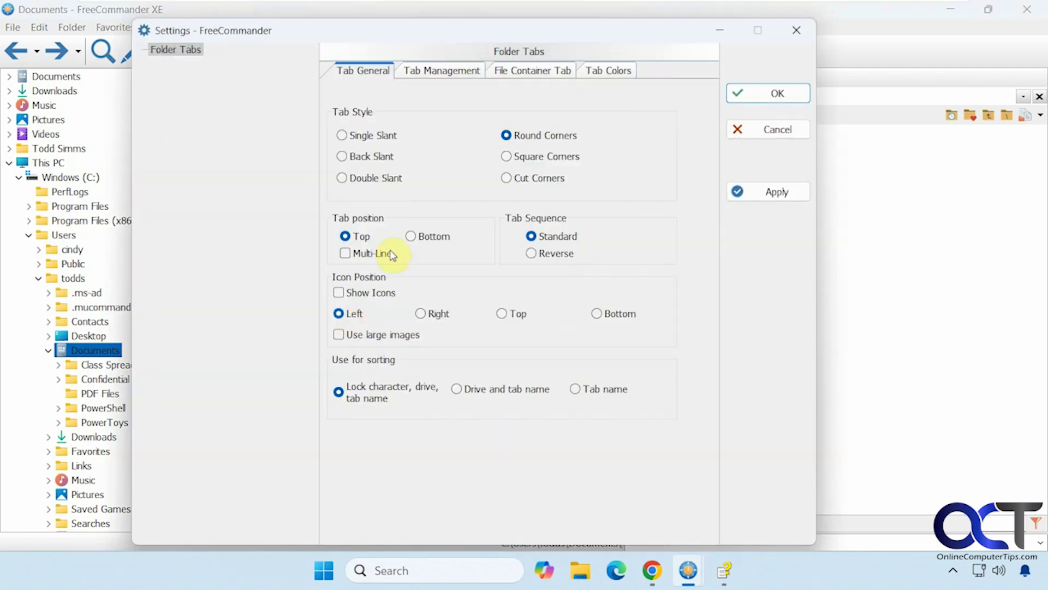
click(440, 77)
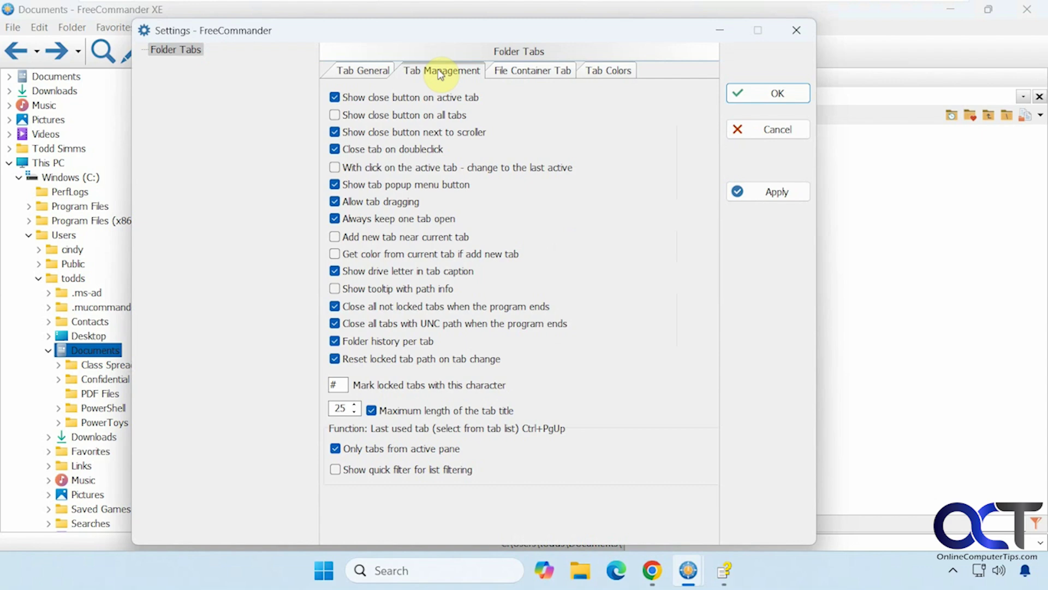
click(526, 75)
click(590, 74)
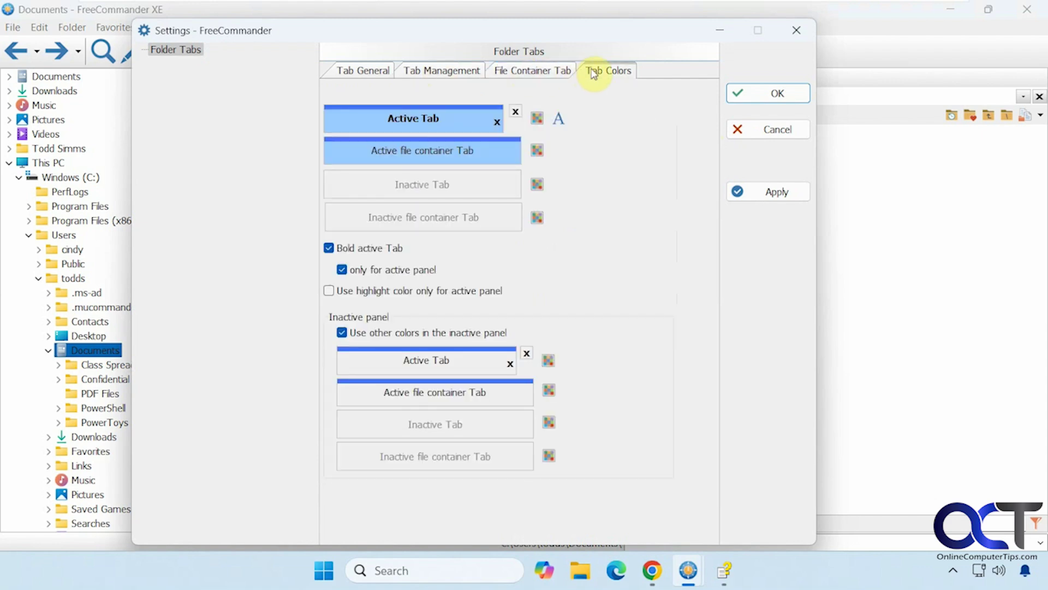
click(749, 130)
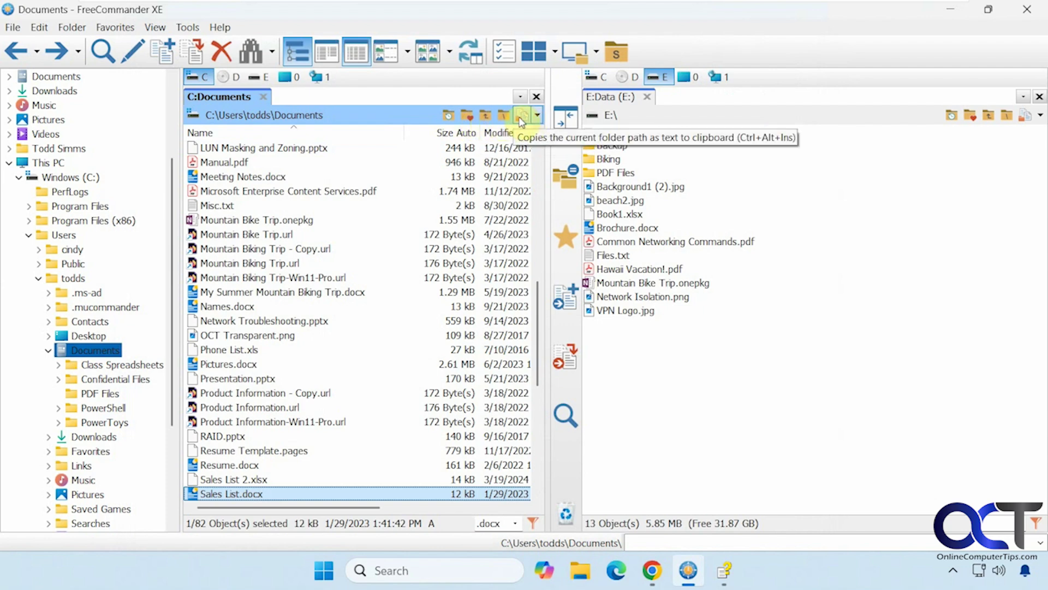
click(538, 116)
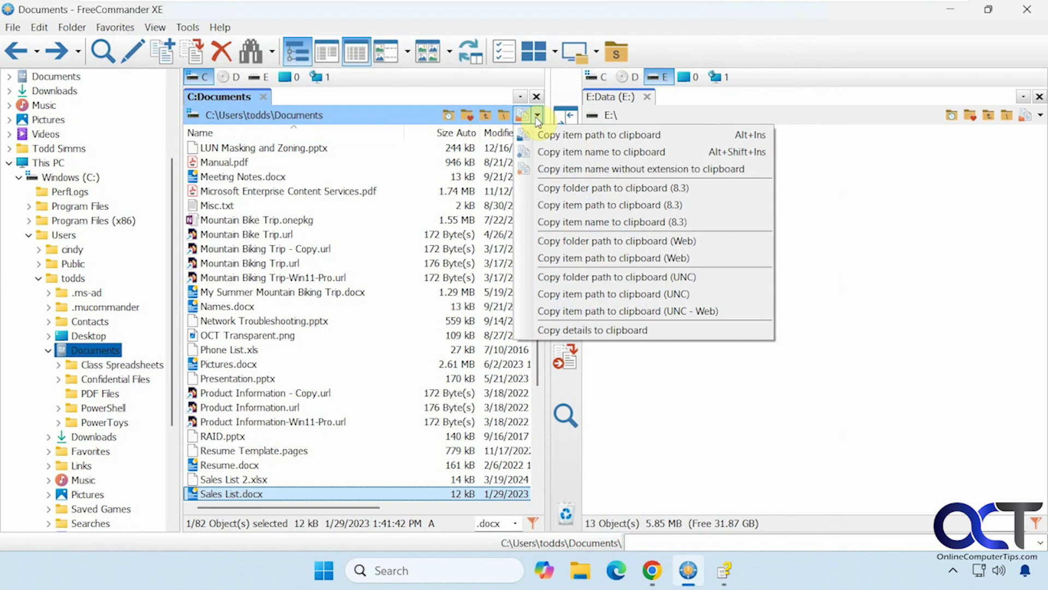
click(538, 115)
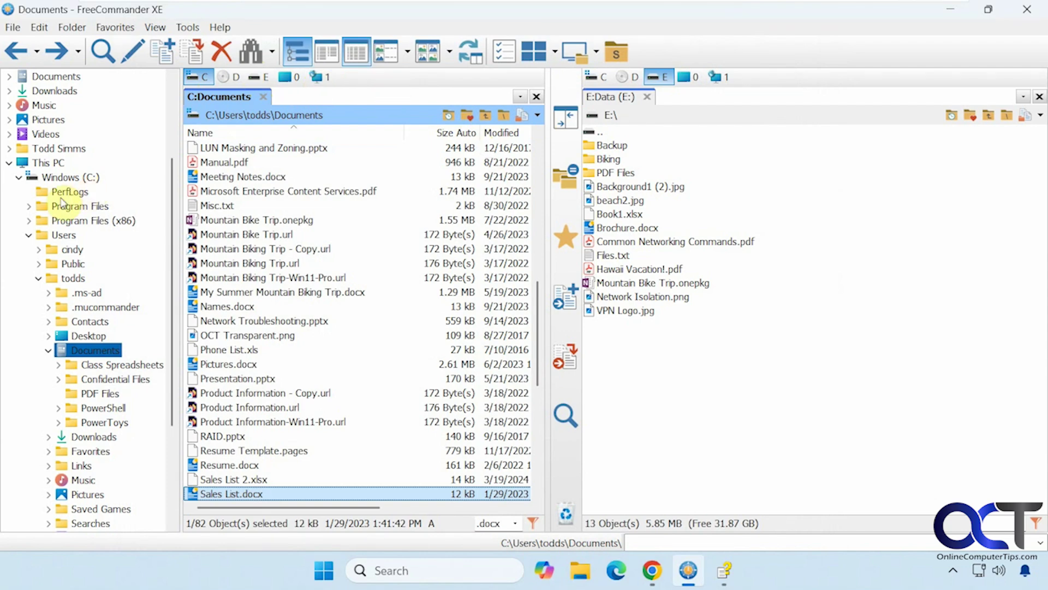
click(88, 336)
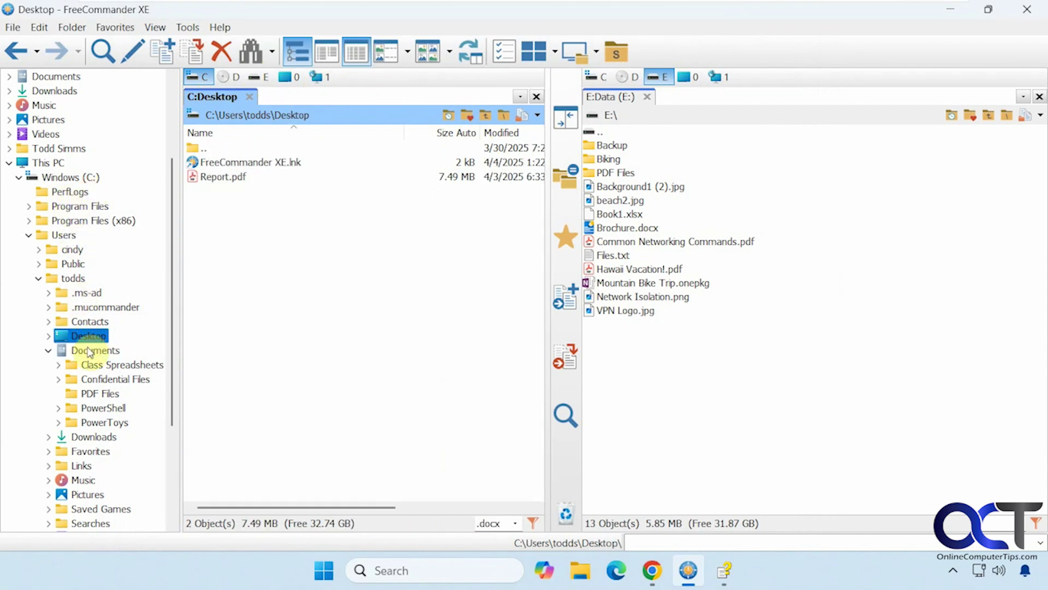
click(89, 351)
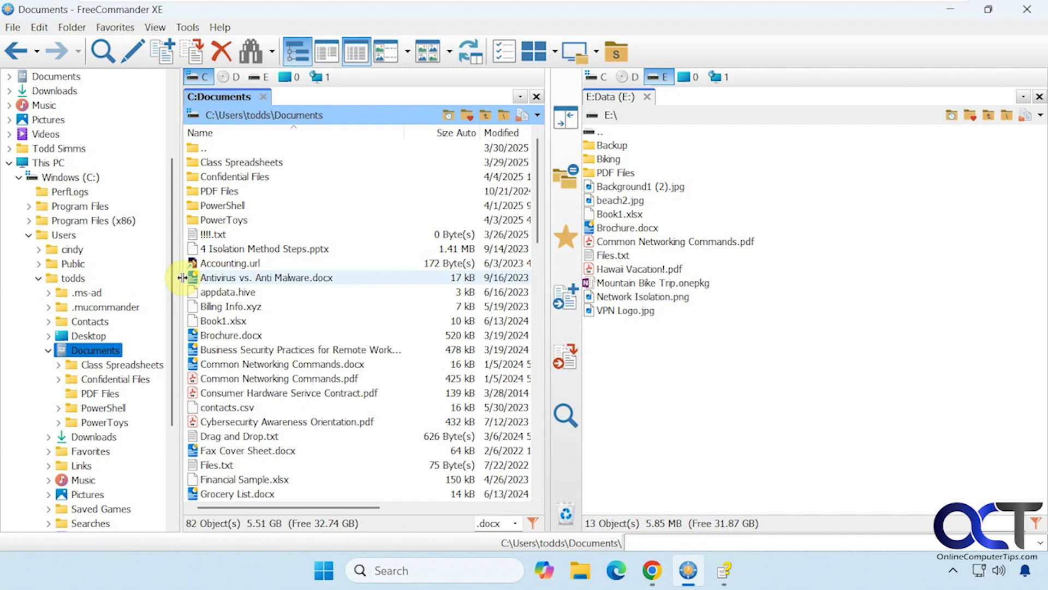
click(849, 214)
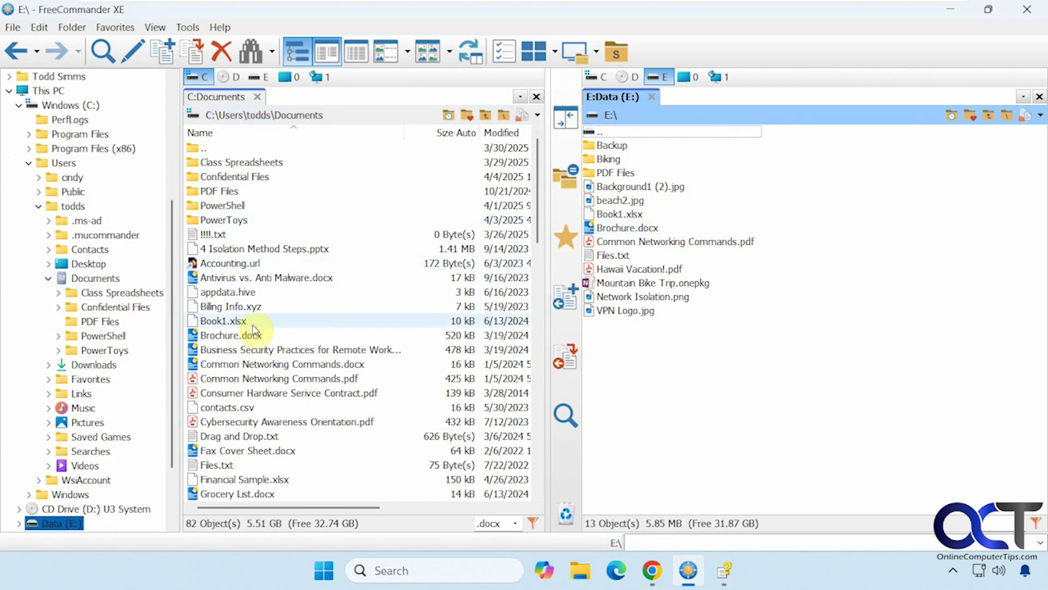
click(122, 293)
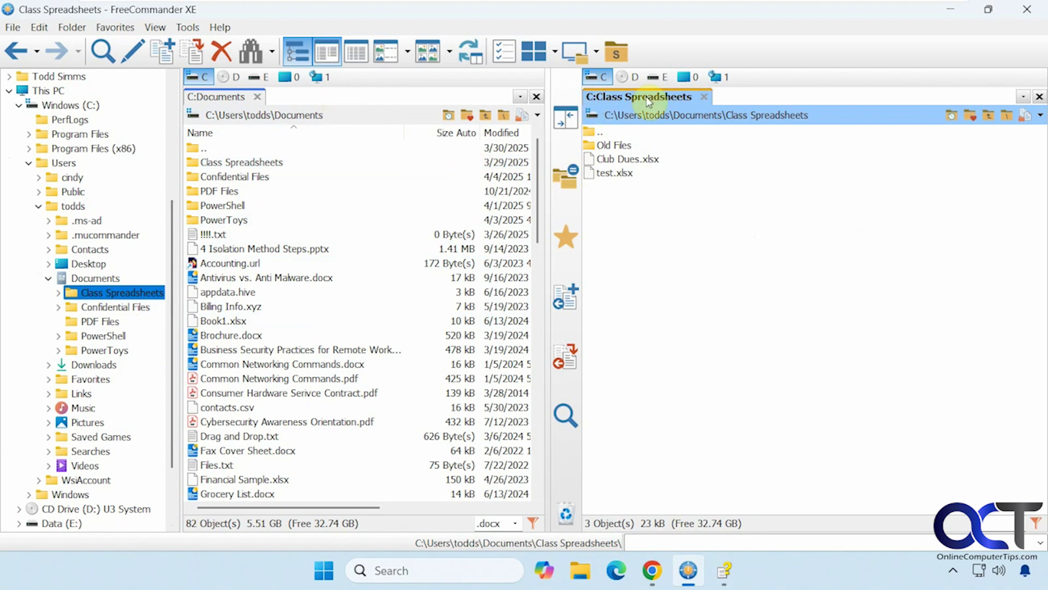
click(658, 76)
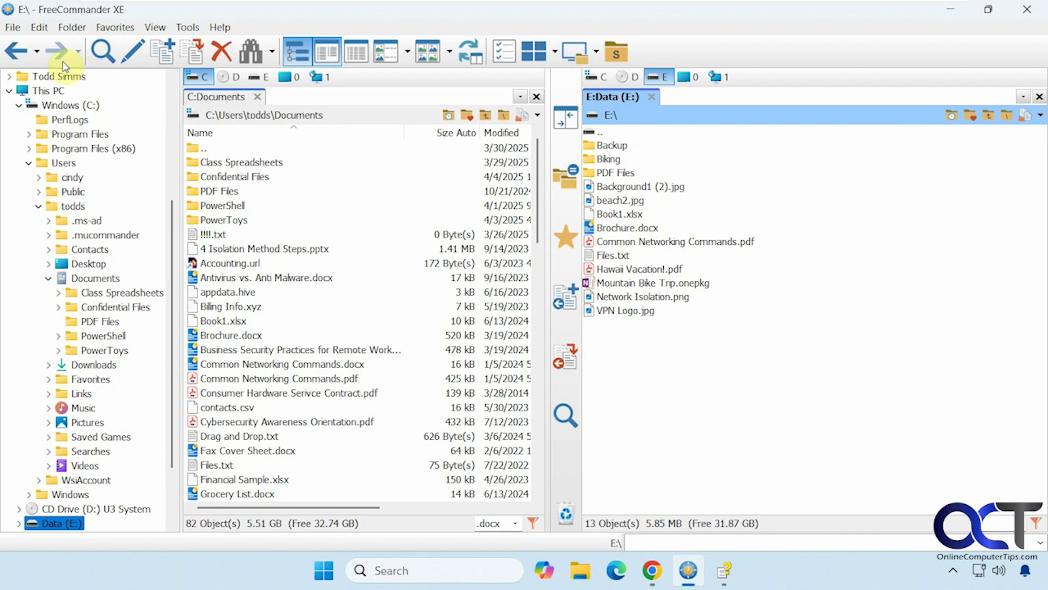
click(37, 51)
click(38, 52)
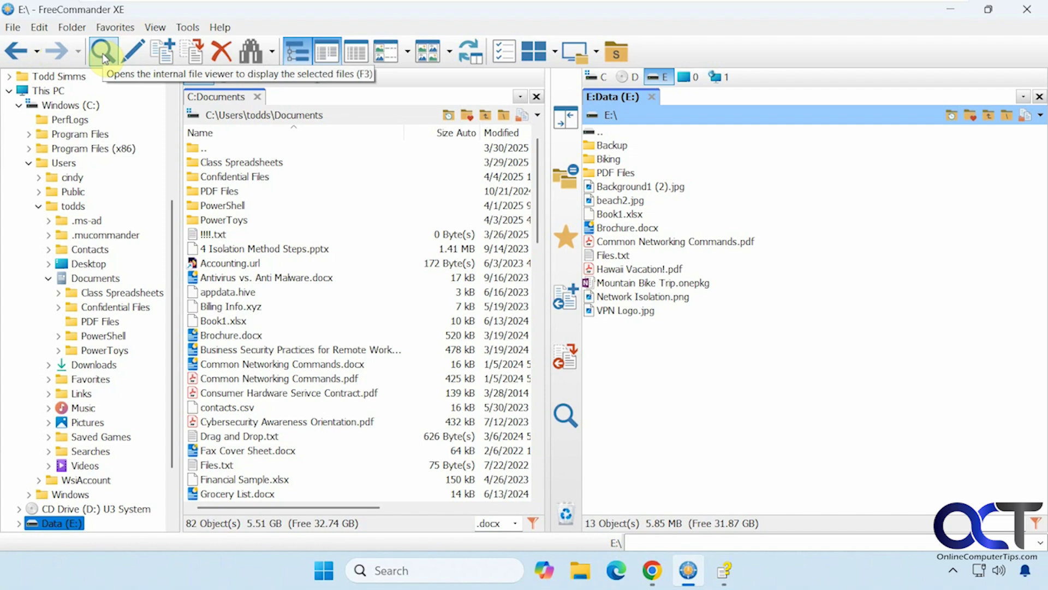
click(243, 338)
click(256, 353)
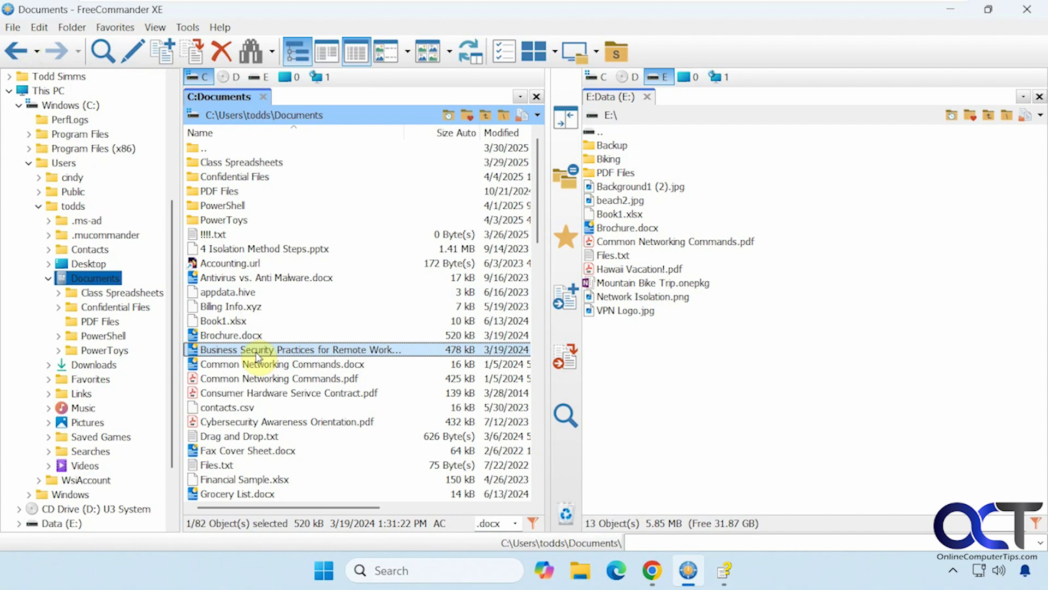
click(101, 57)
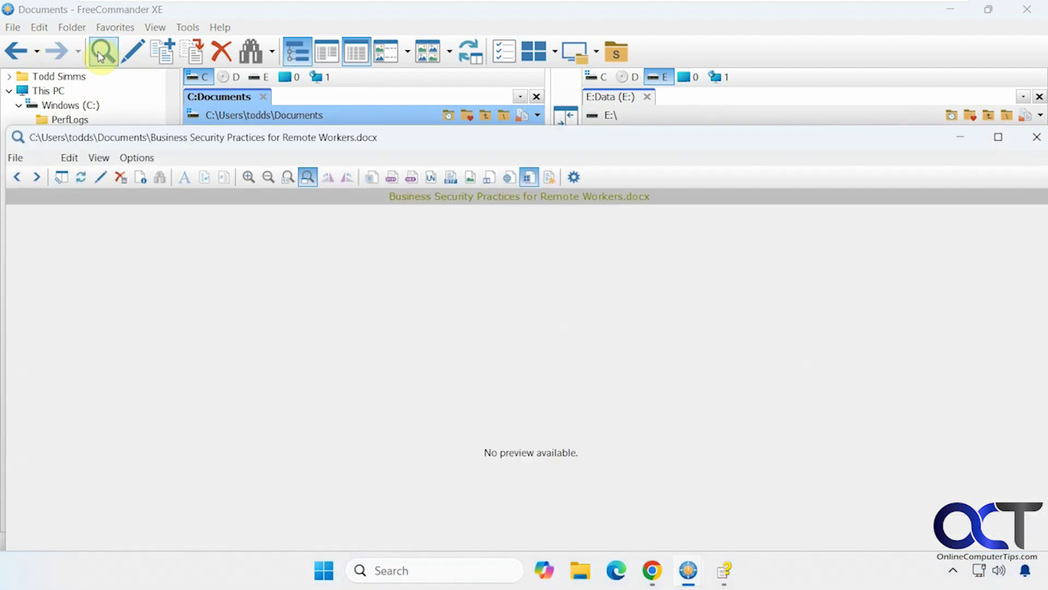
click(1037, 137)
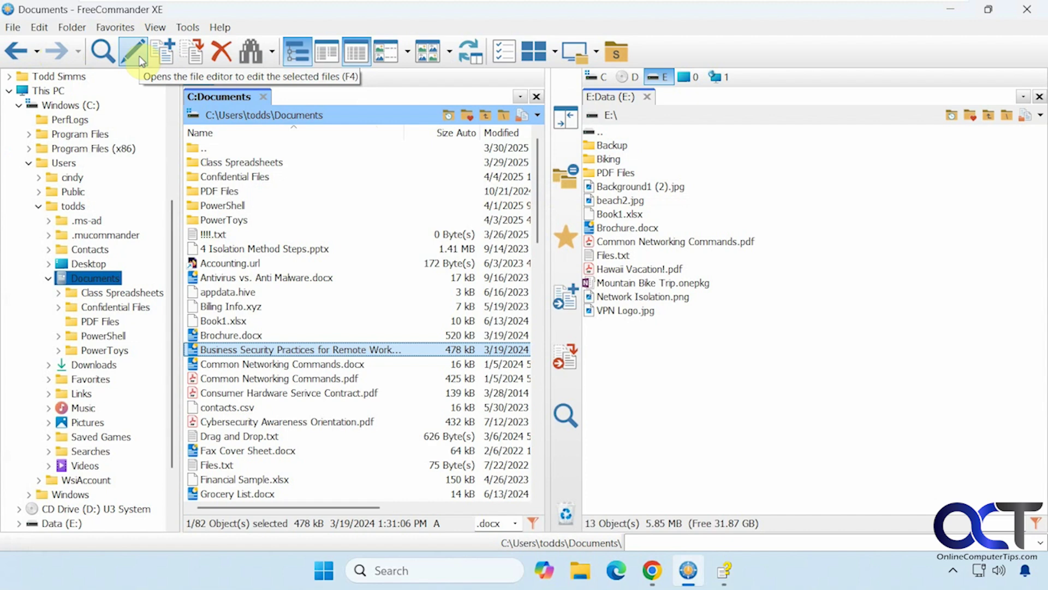
click(240, 439)
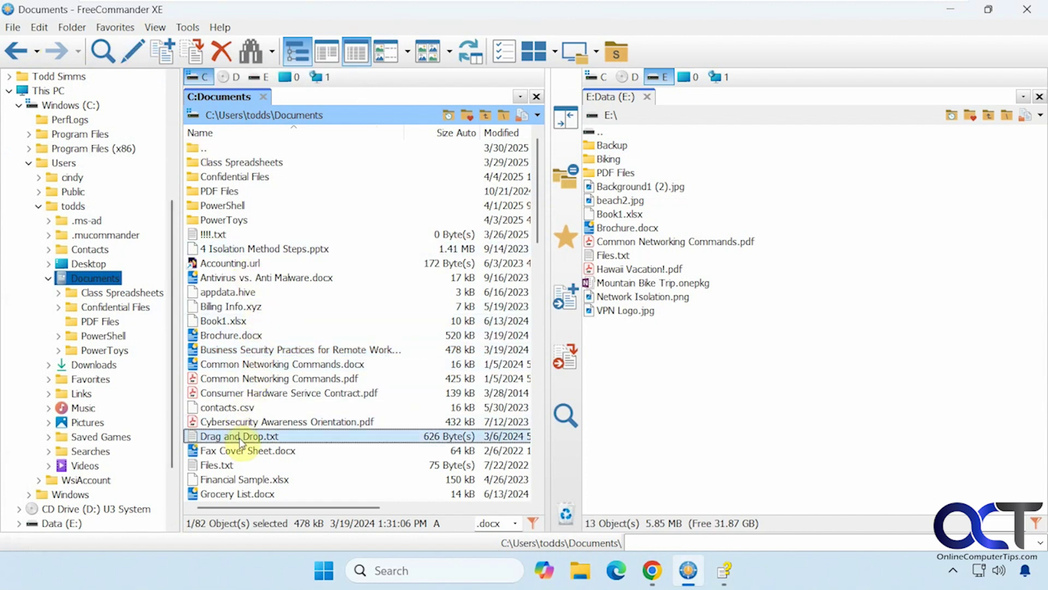
click(141, 59)
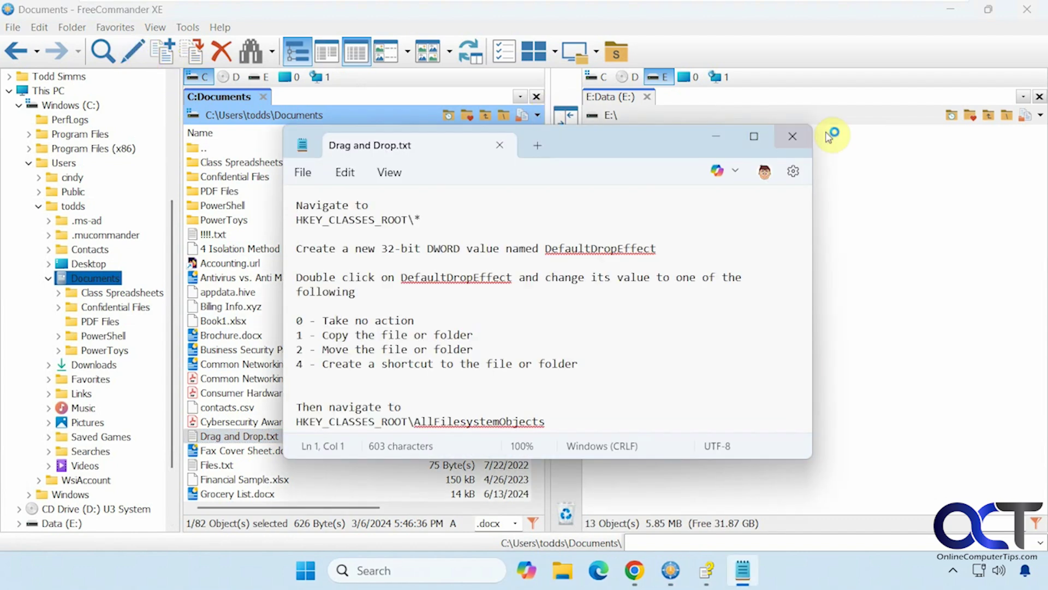
click(500, 145)
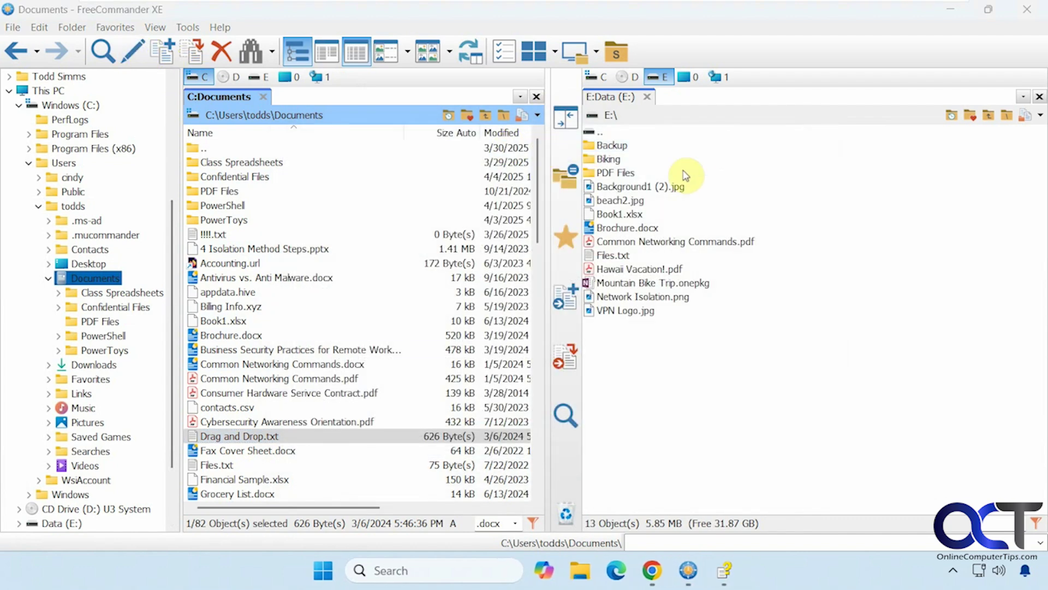
click(262, 422)
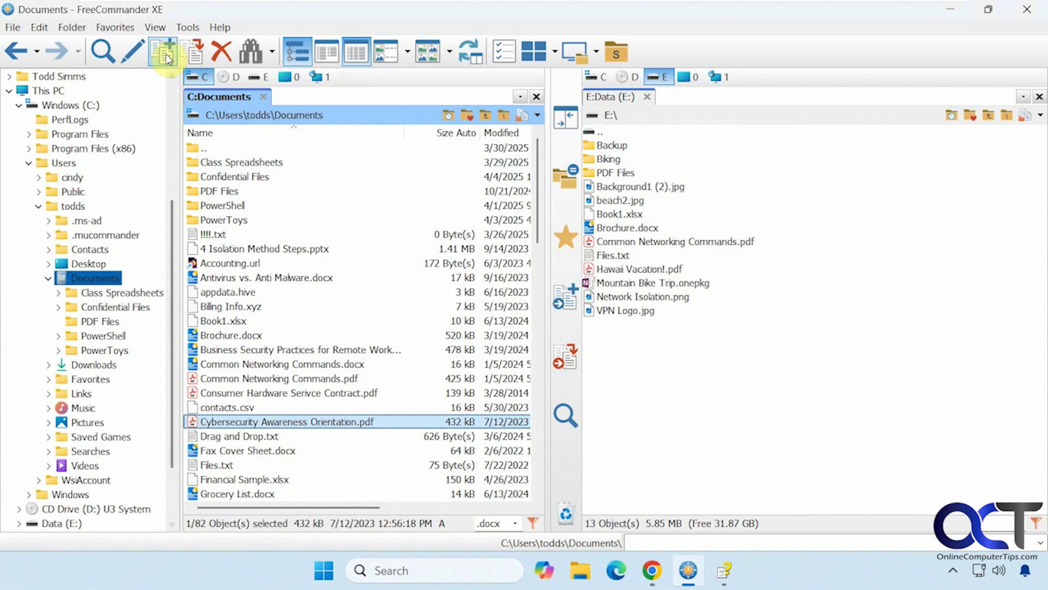
click(135, 50)
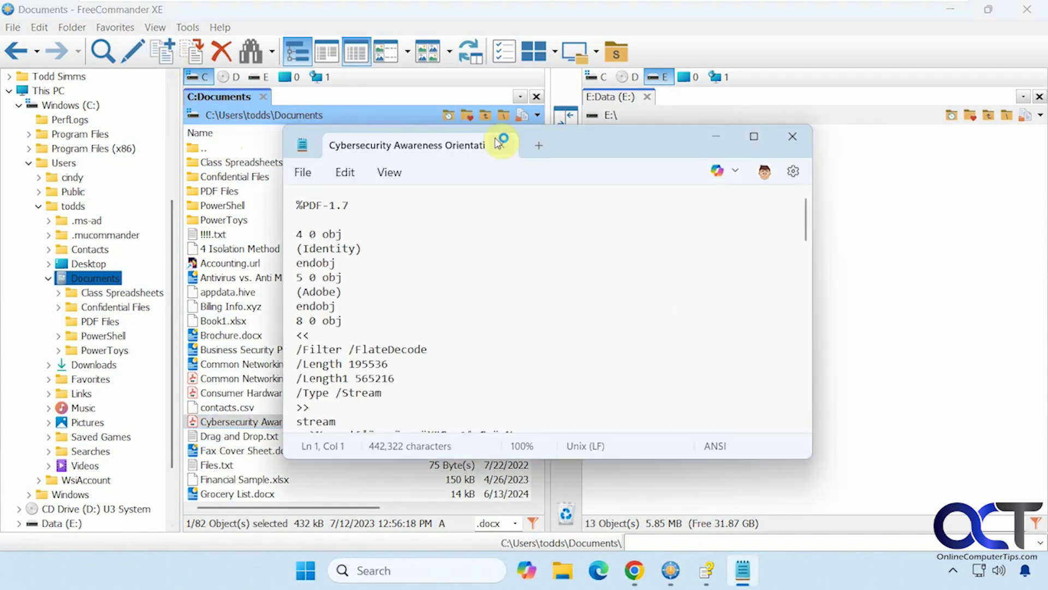
click(500, 143)
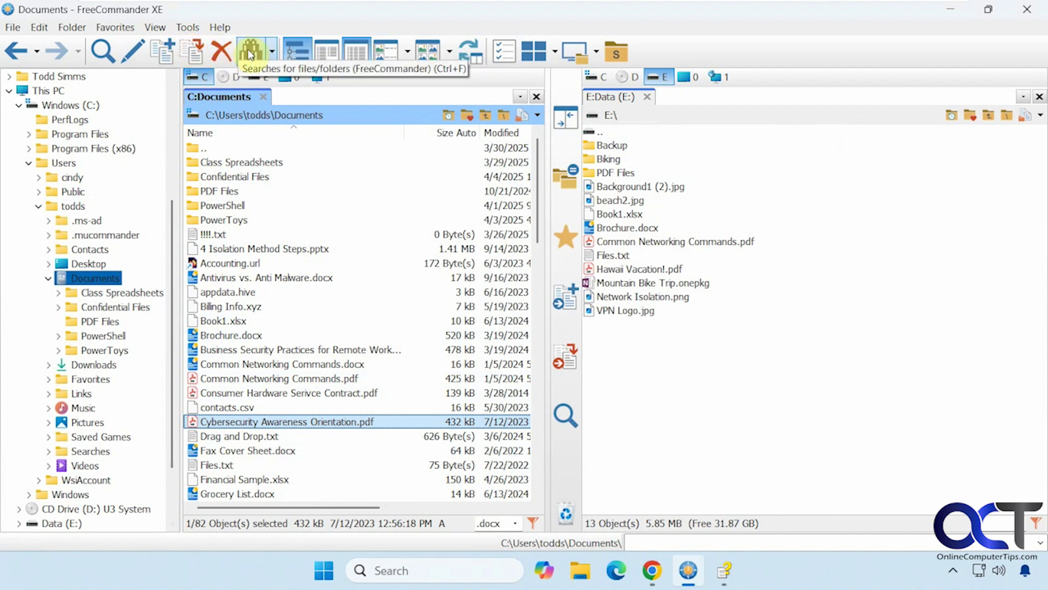
- Check the empty saved-profiles list, open the file search window, and view its search log
click(272, 54)
click(271, 56)
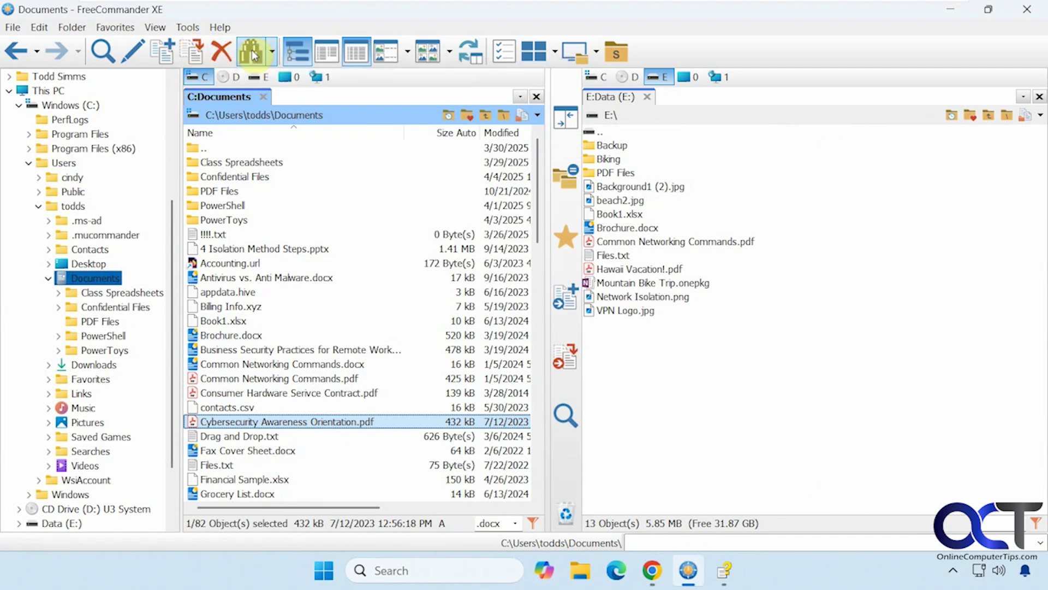
click(252, 53)
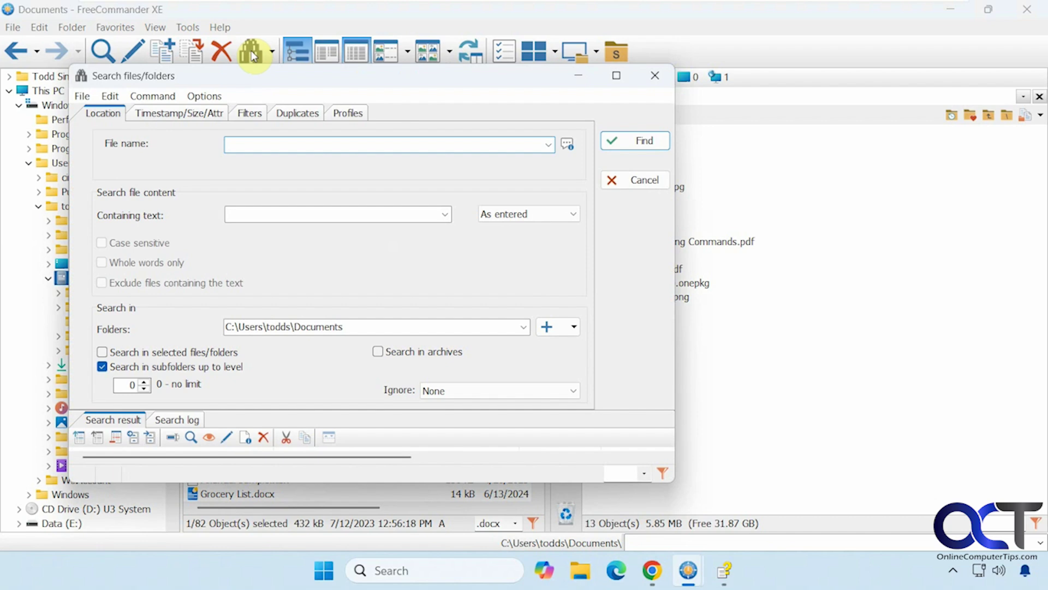
click(234, 144)
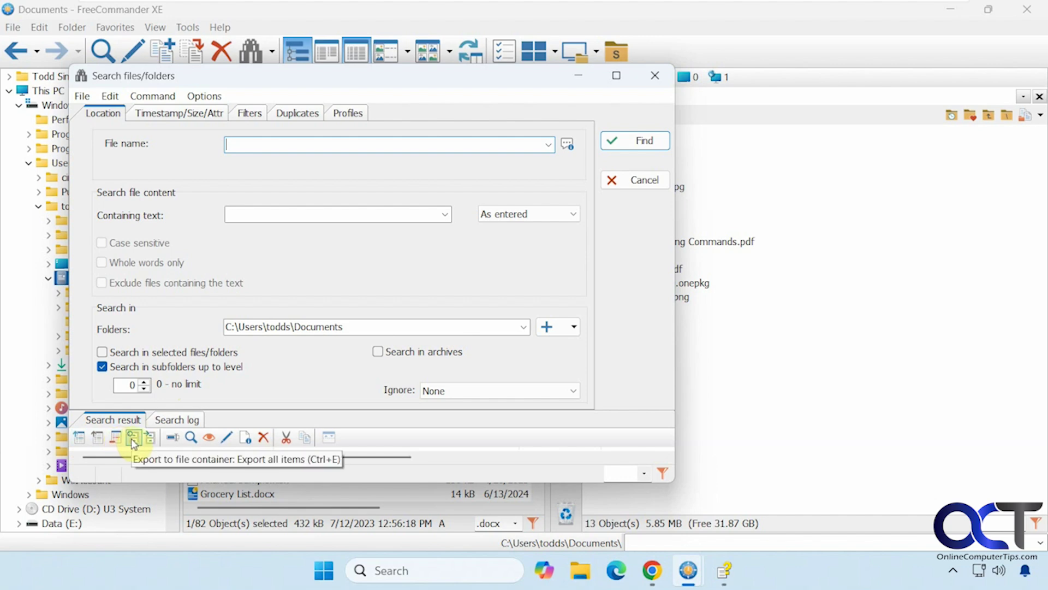
click(186, 426)
click(124, 420)
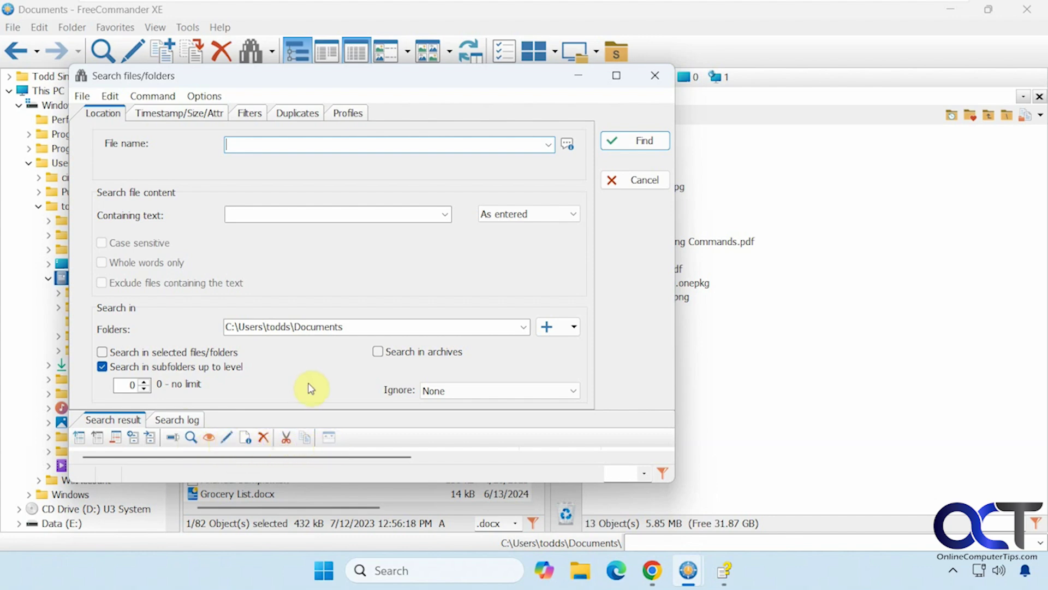
- Browse the Timestamp/Size/Attr, Filters, Duplicates and Profiles tabs, add a new profile, then cancel
click(193, 118)
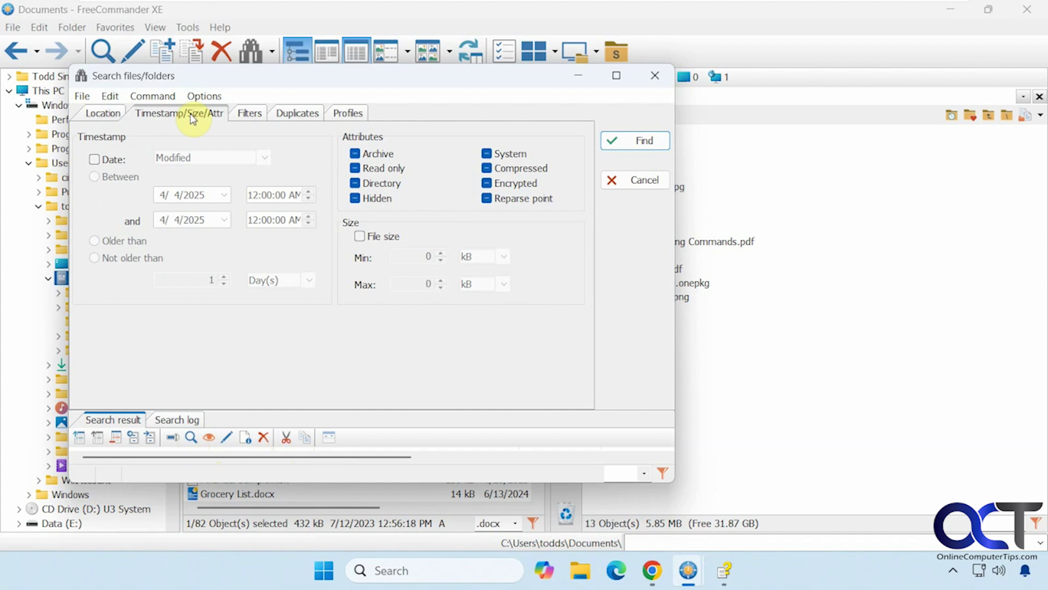
click(252, 118)
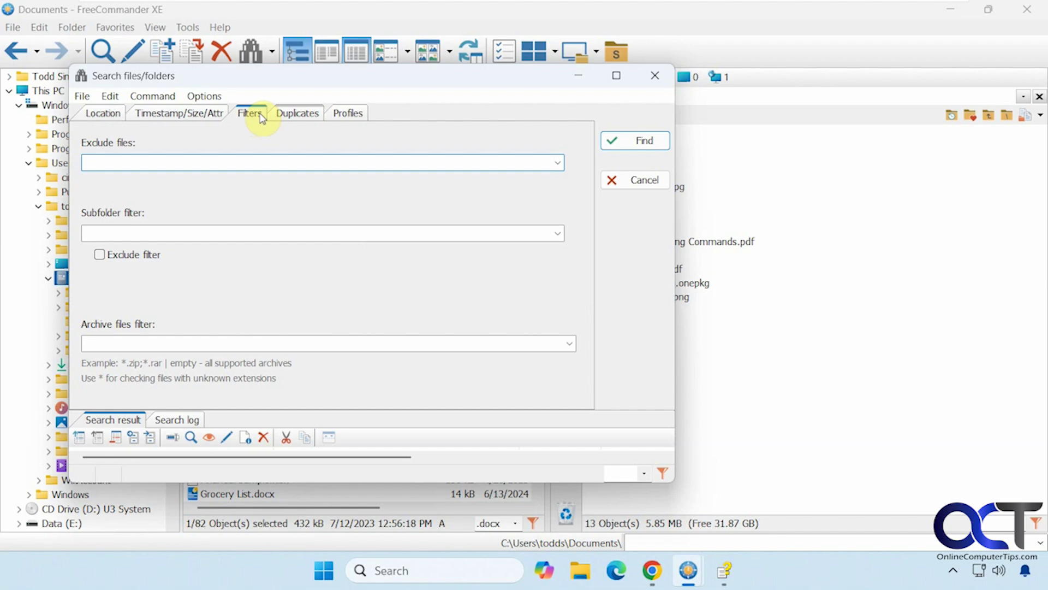
click(289, 117)
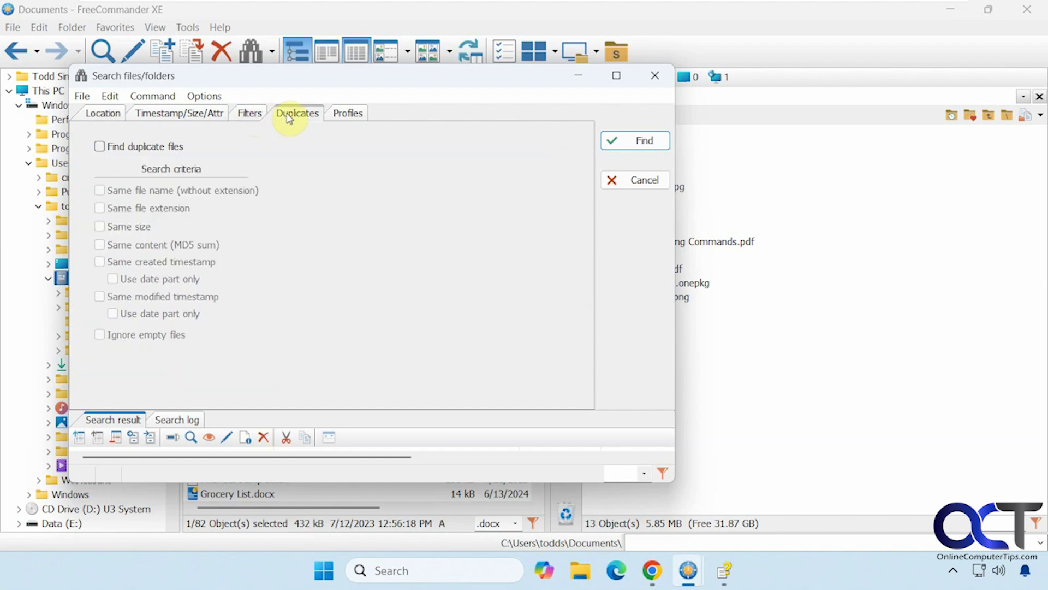
click(352, 119)
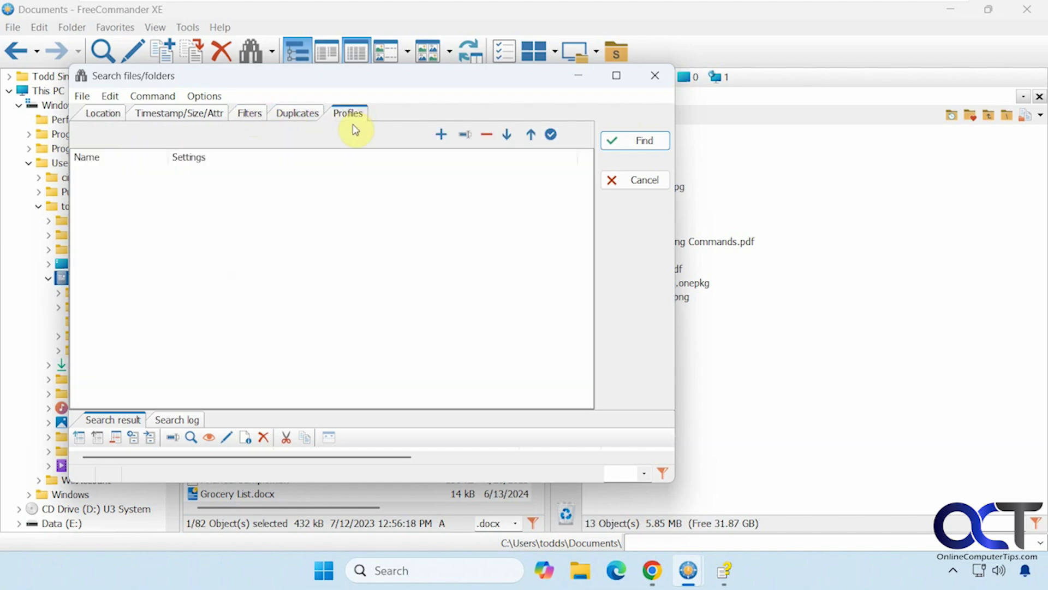
click(442, 135)
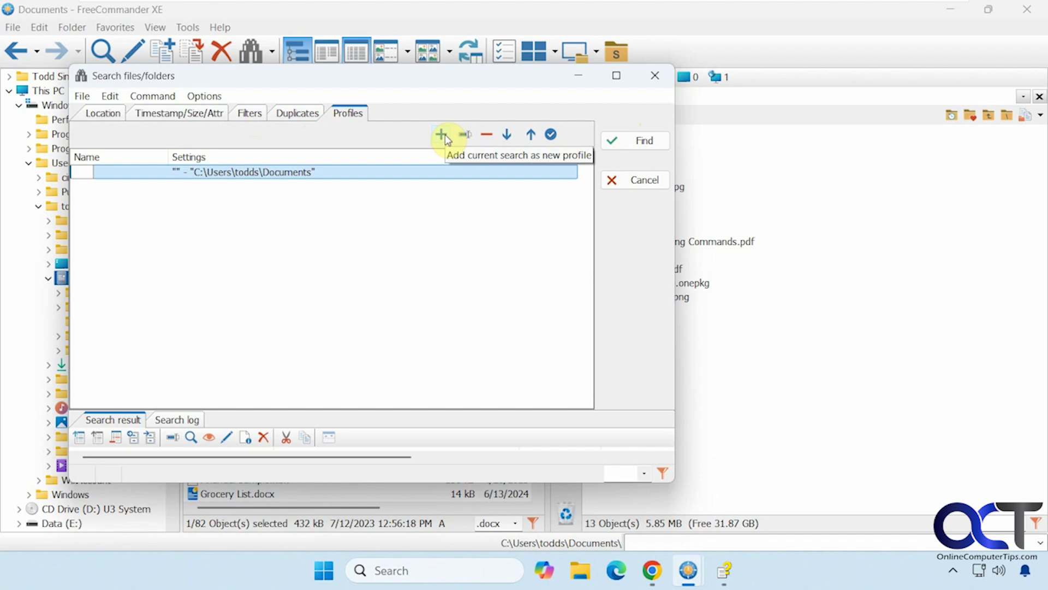
click(633, 179)
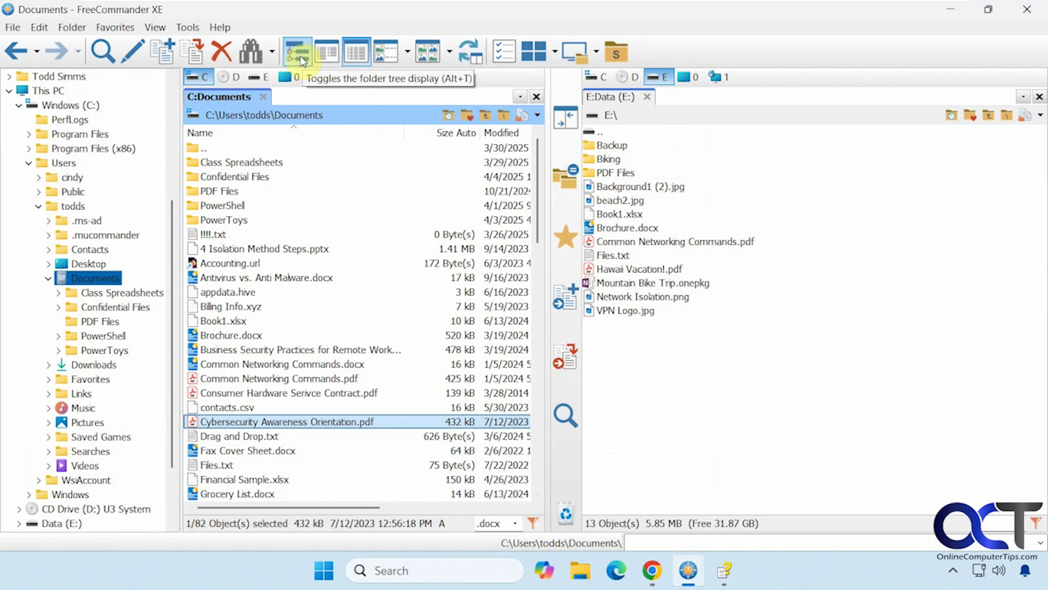
click(302, 60)
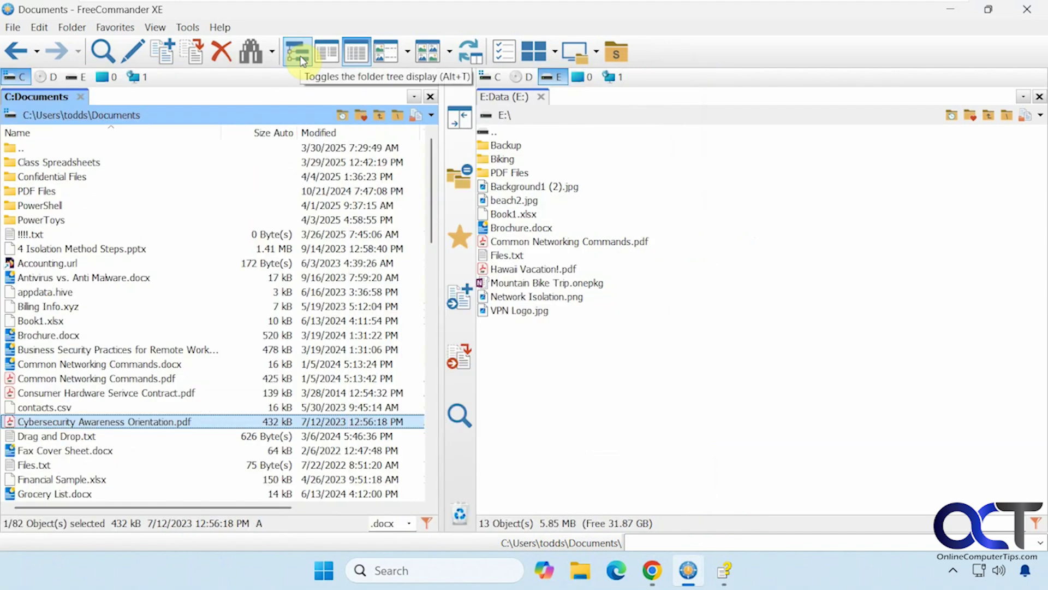
click(302, 60)
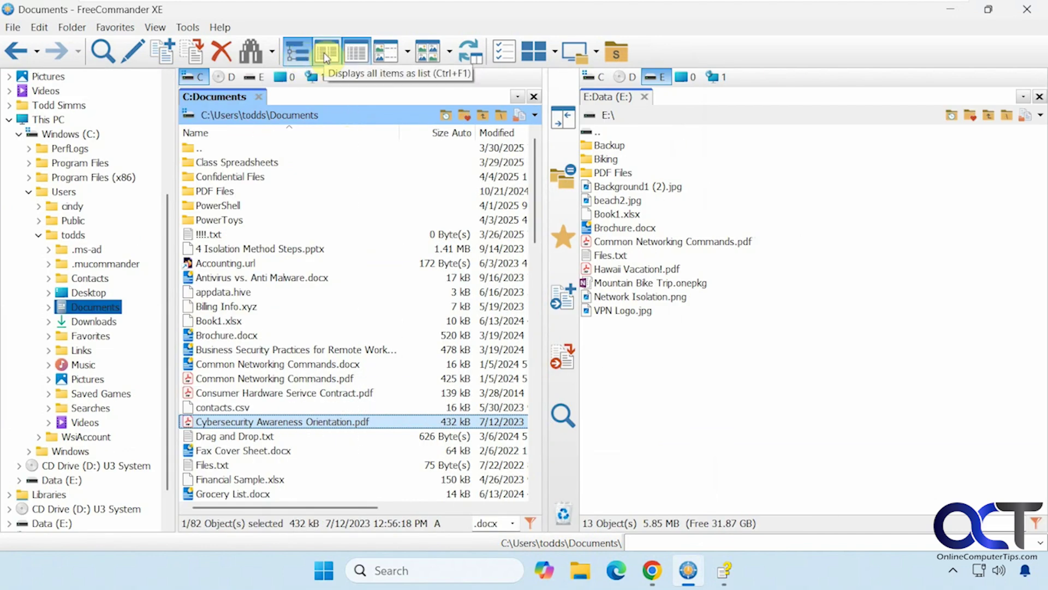
click(326, 55)
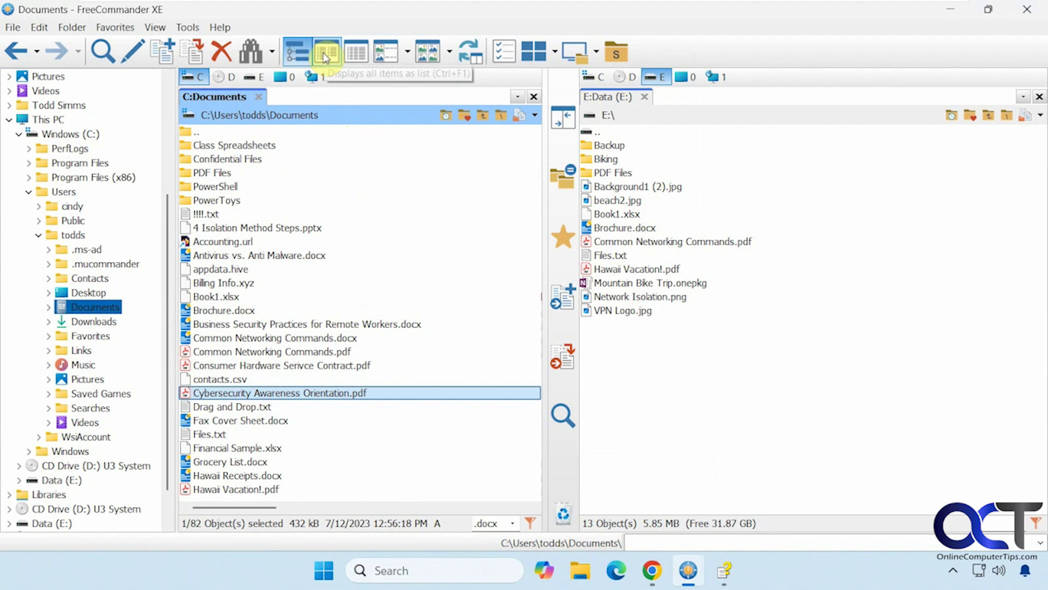
click(353, 55)
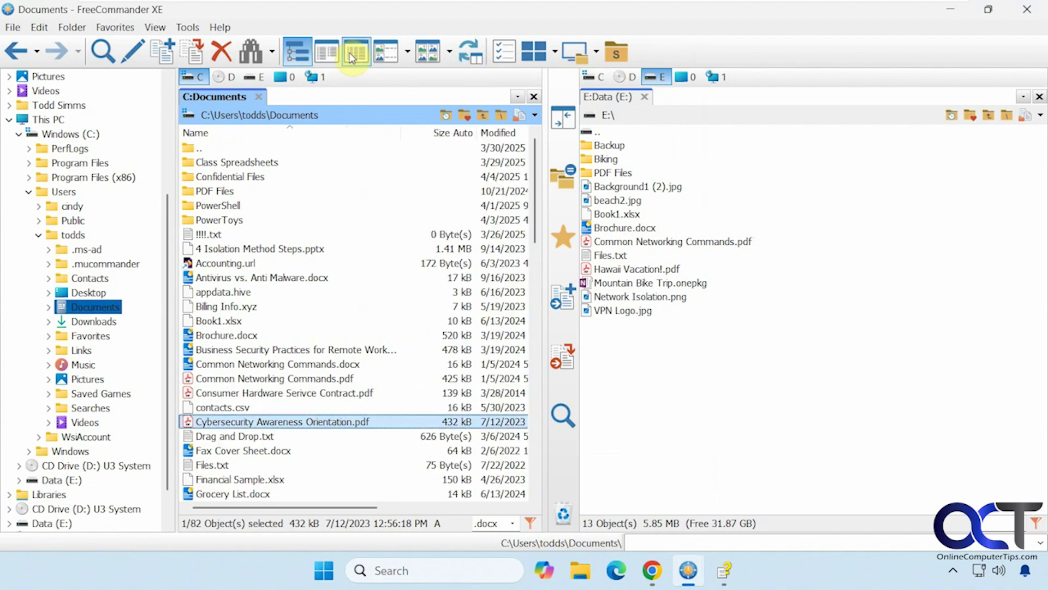
click(390, 57)
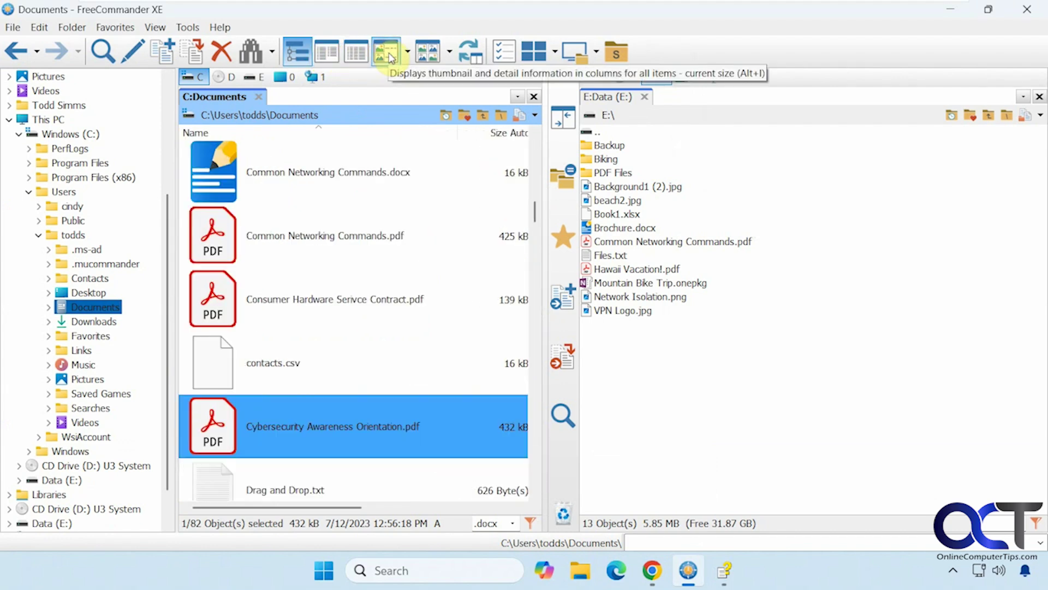
click(359, 56)
click(429, 56)
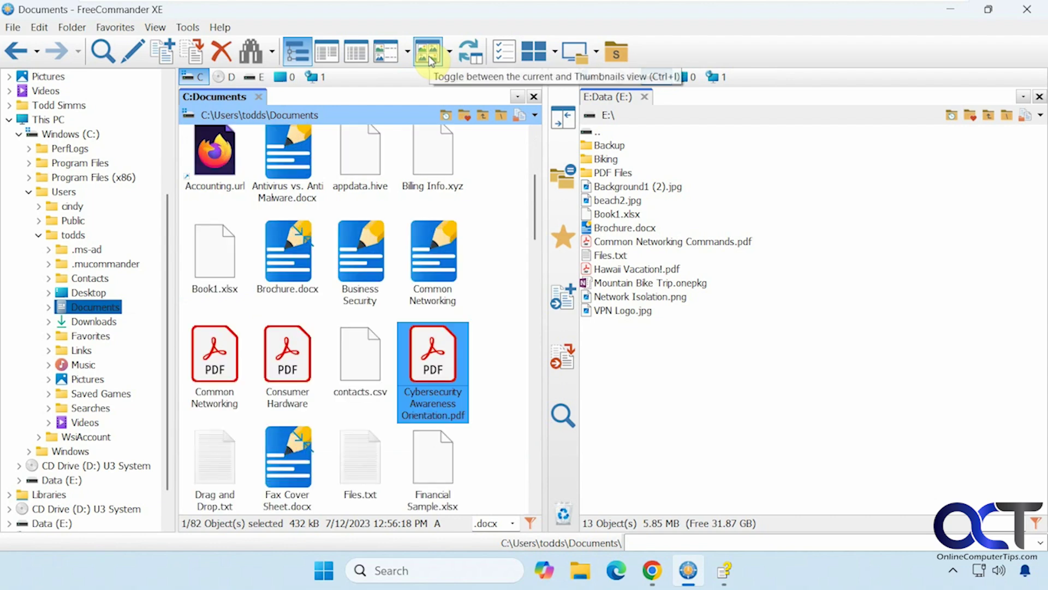
click(356, 55)
click(450, 52)
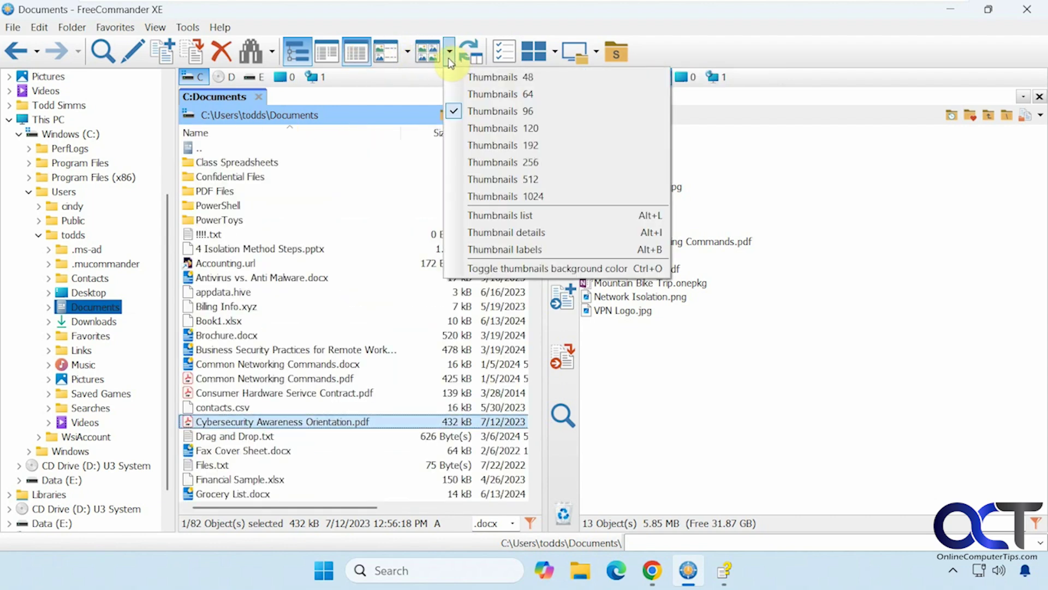
click(473, 178)
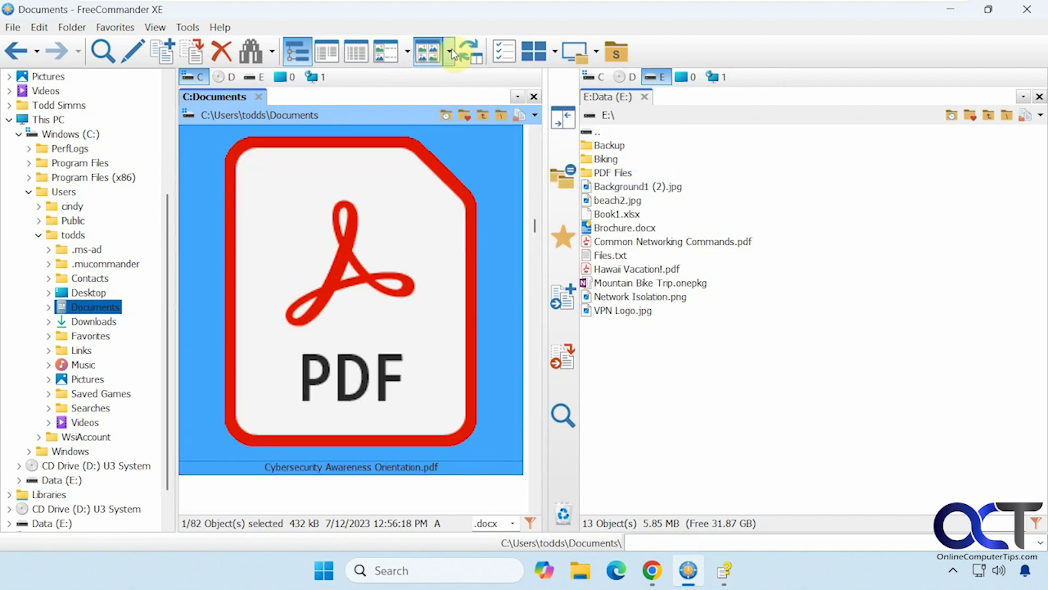
click(357, 52)
click(408, 52)
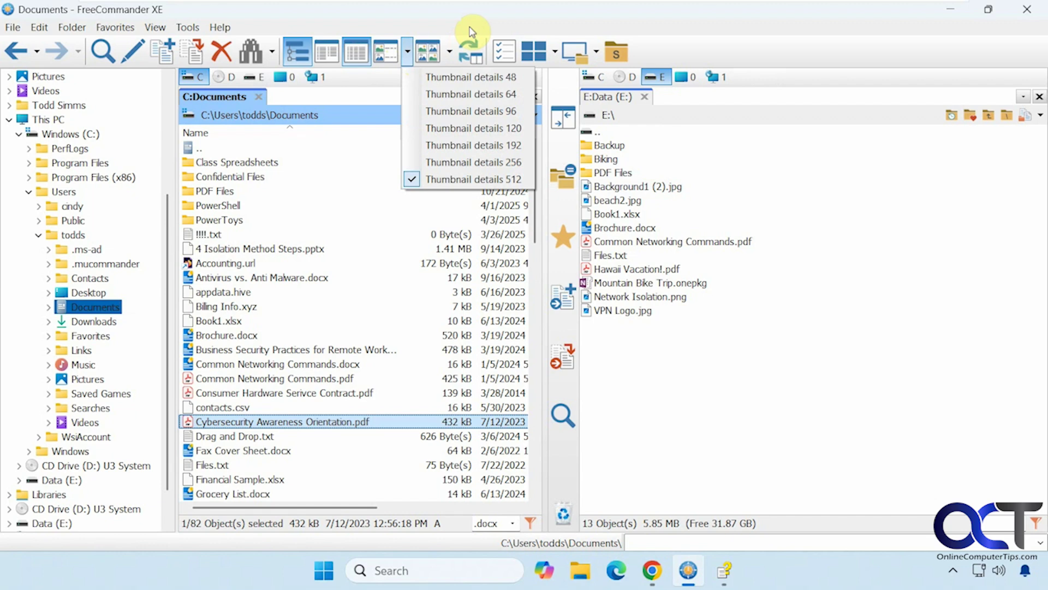
click(470, 51)
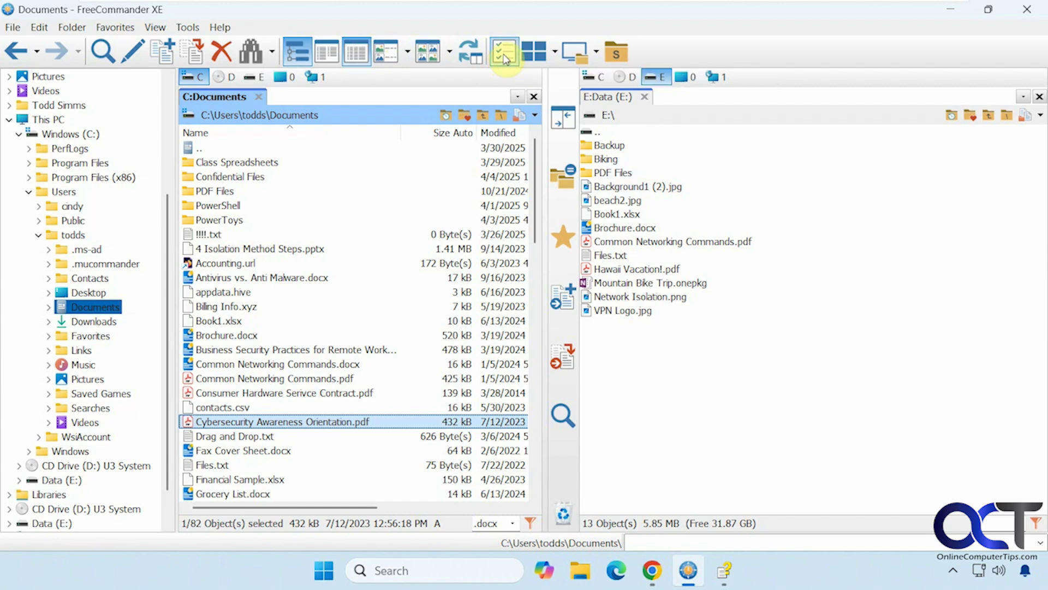
click(555, 55)
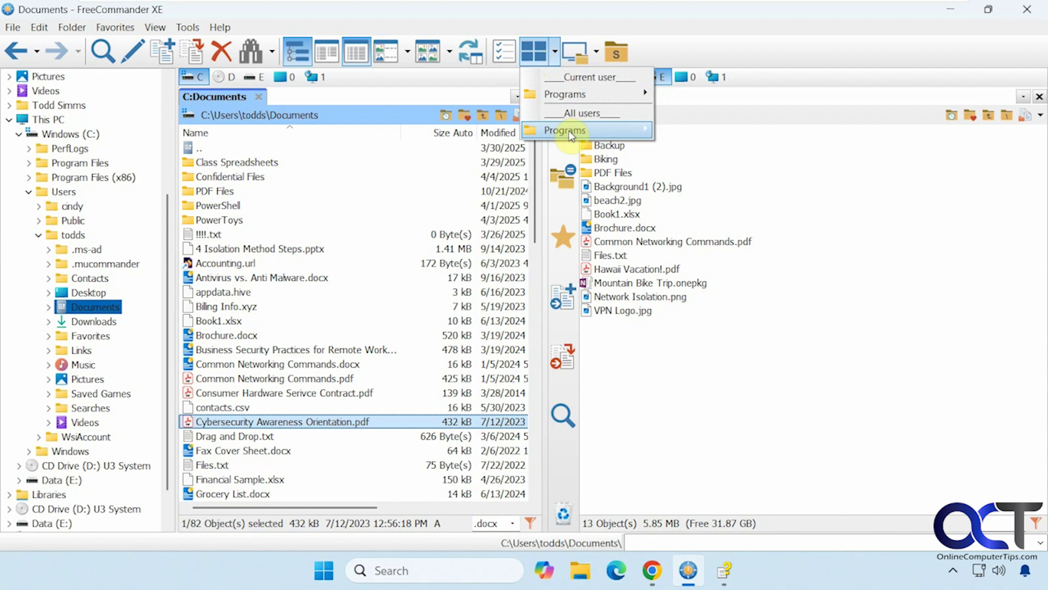
mouse_move(568, 131)
mouse_move(718, 139)
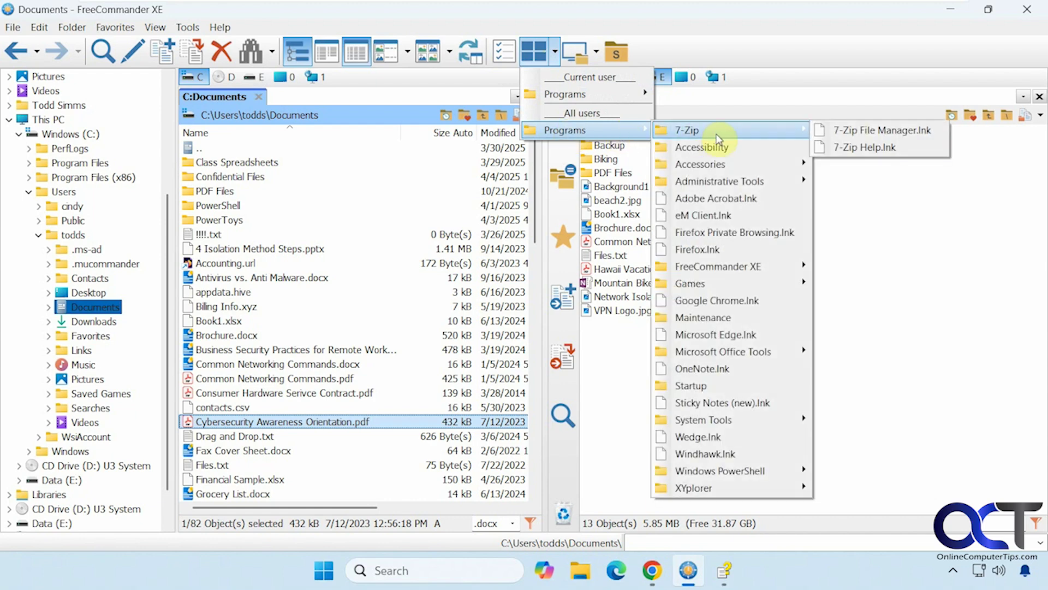
click(673, 25)
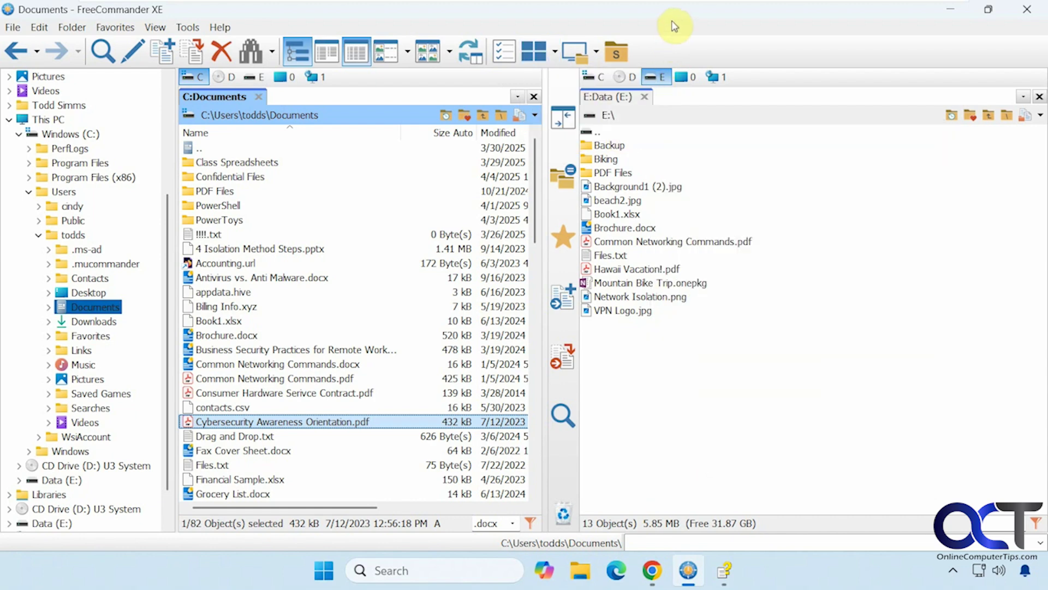
click(598, 56)
click(599, 58)
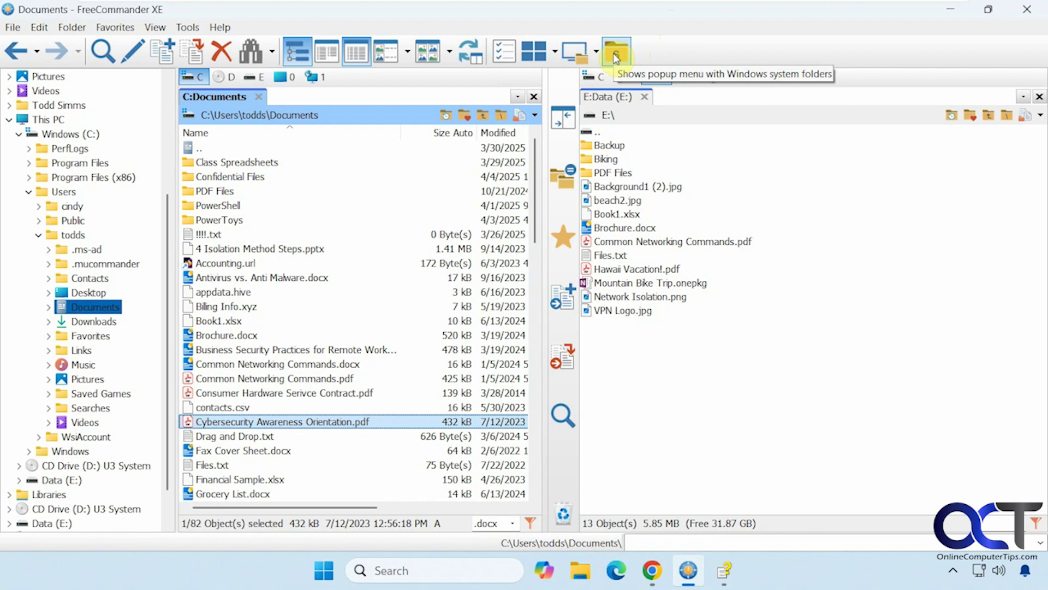
click(617, 57)
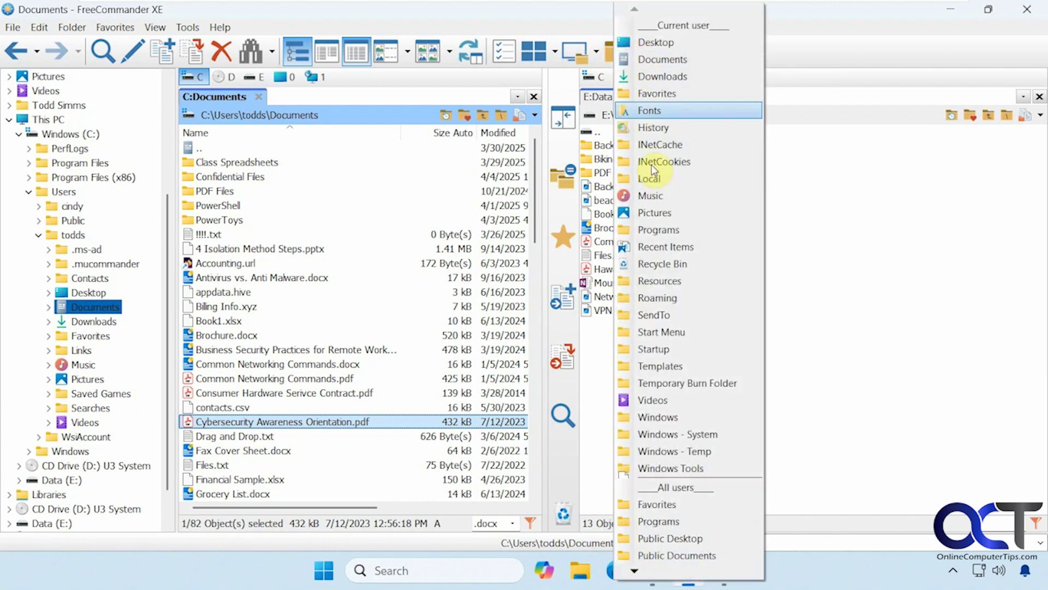
click(827, 47)
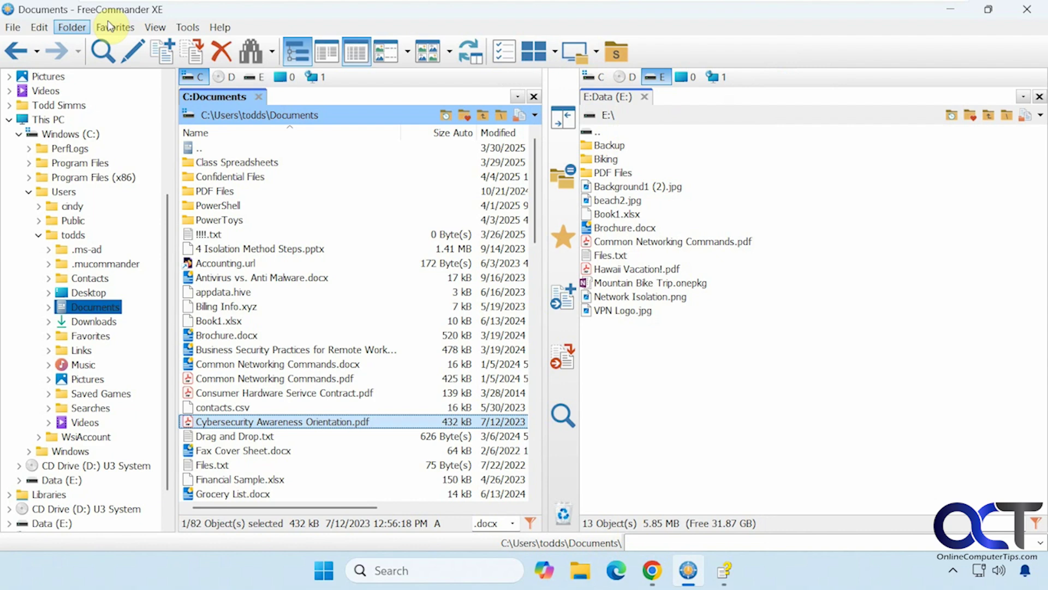
click(13, 28)
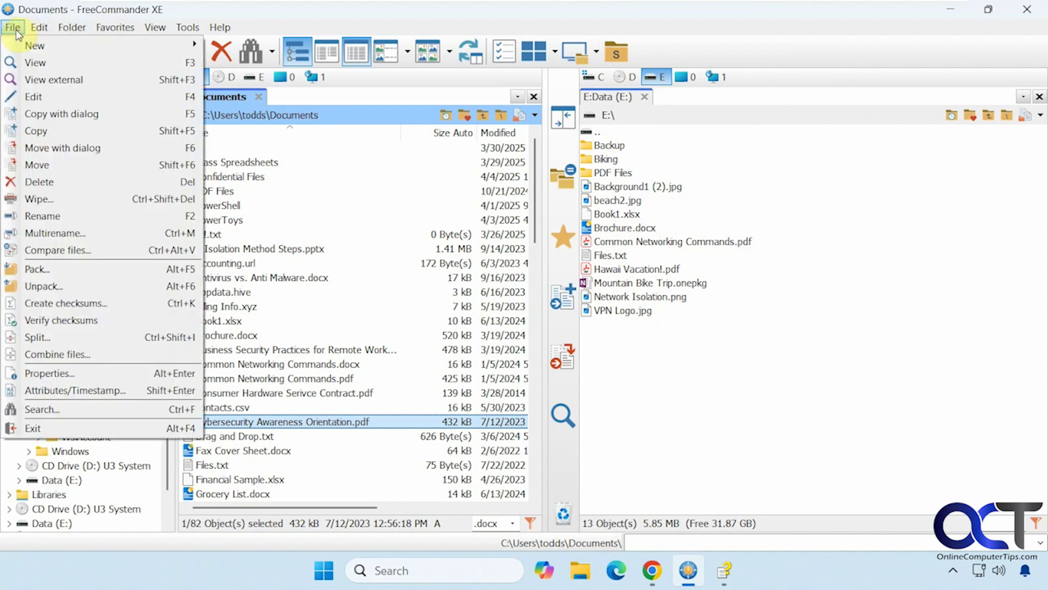
mouse_move(34, 45)
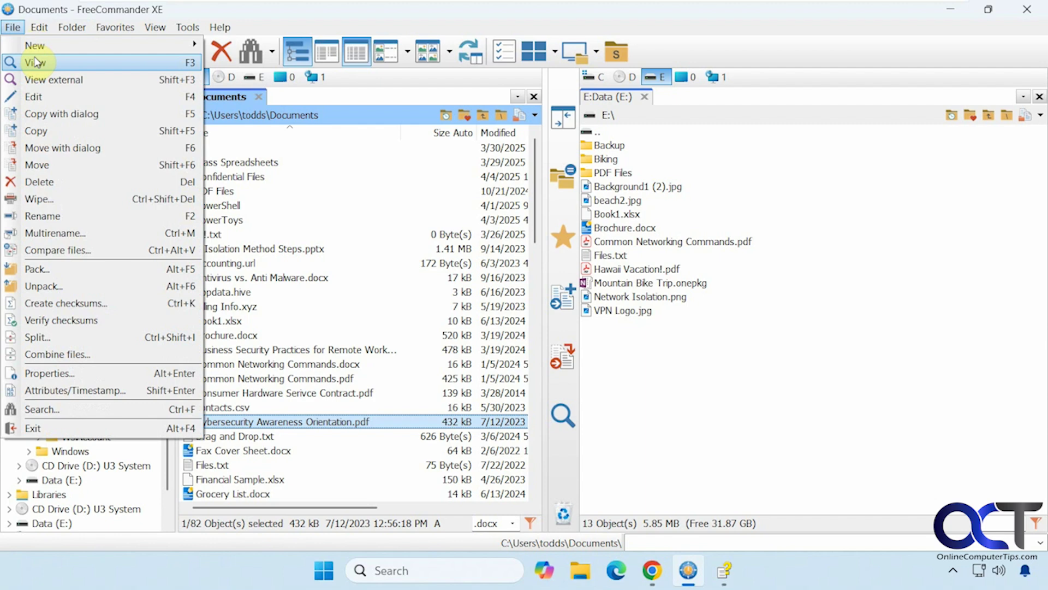
click(35, 64)
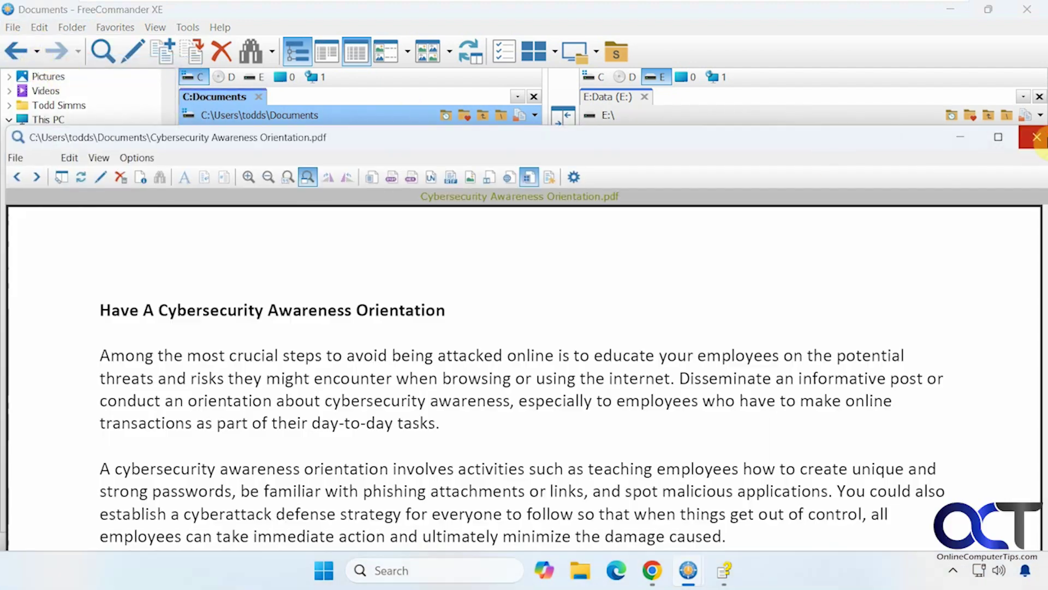
click(1037, 137)
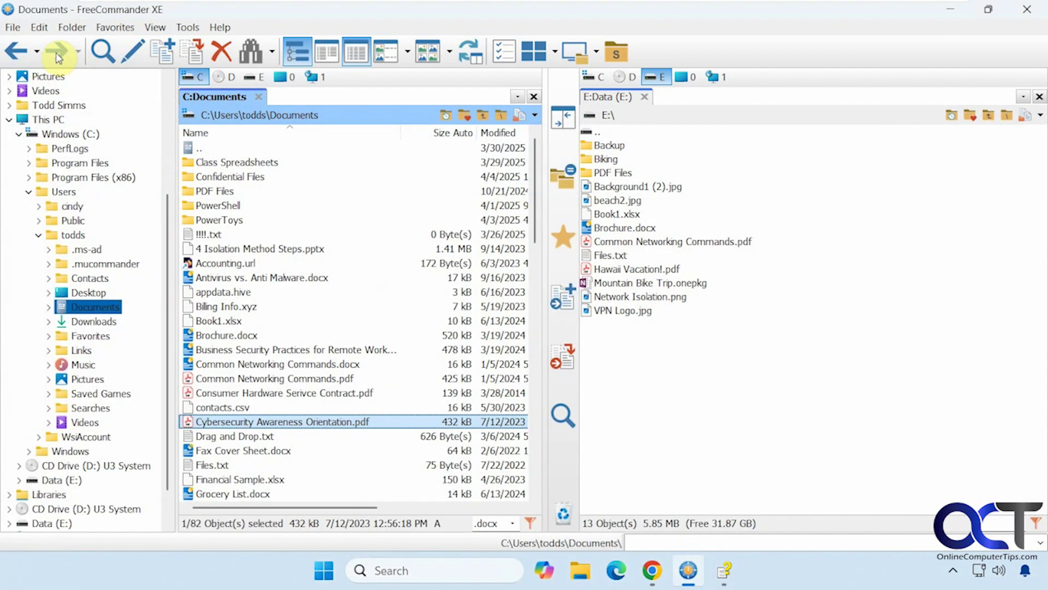
click(13, 29)
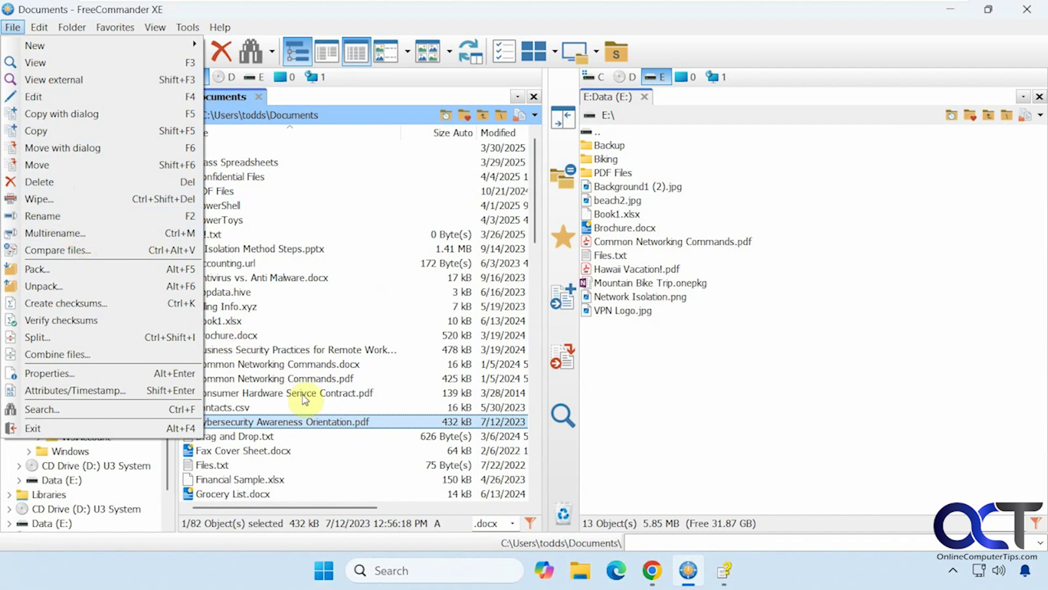
- Select three PDFs and open Multirename, closing it without renaming anything
click(238, 418)
click(246, 393)
click(246, 378)
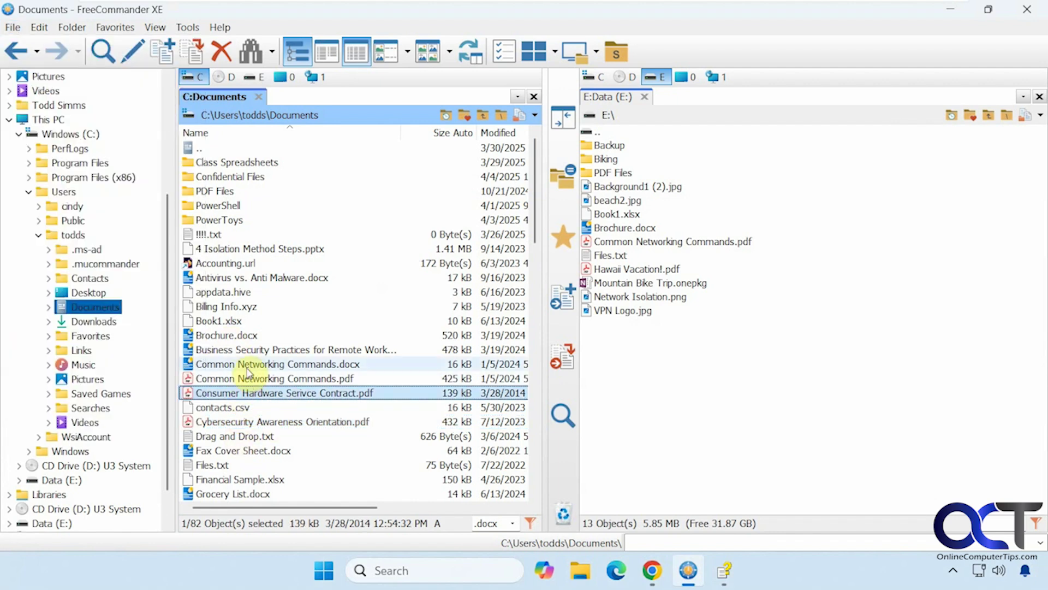
ctrl+click(246, 392)
ctrl+click(216, 423)
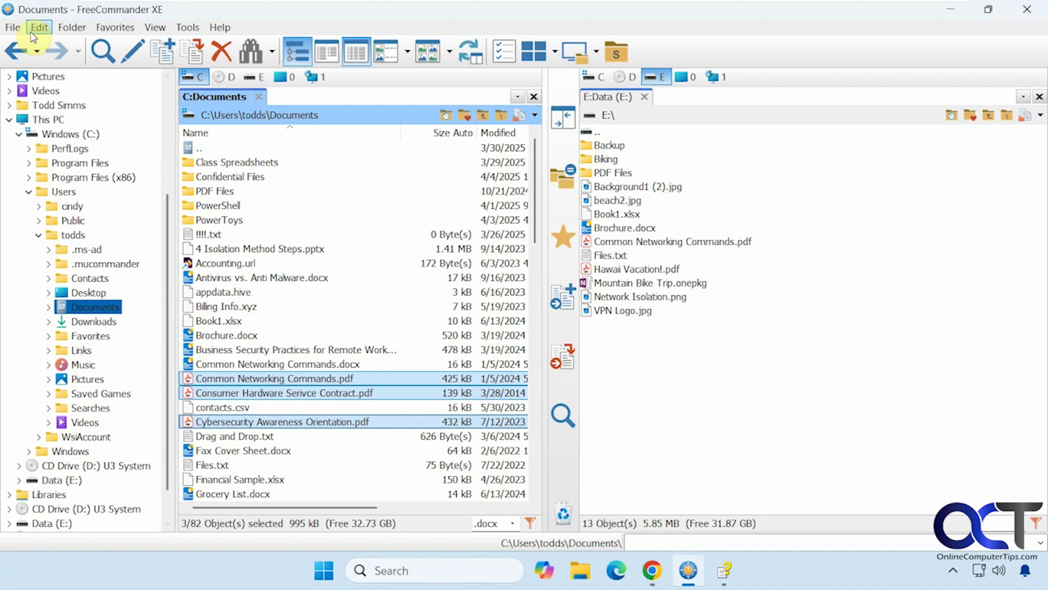
click(13, 27)
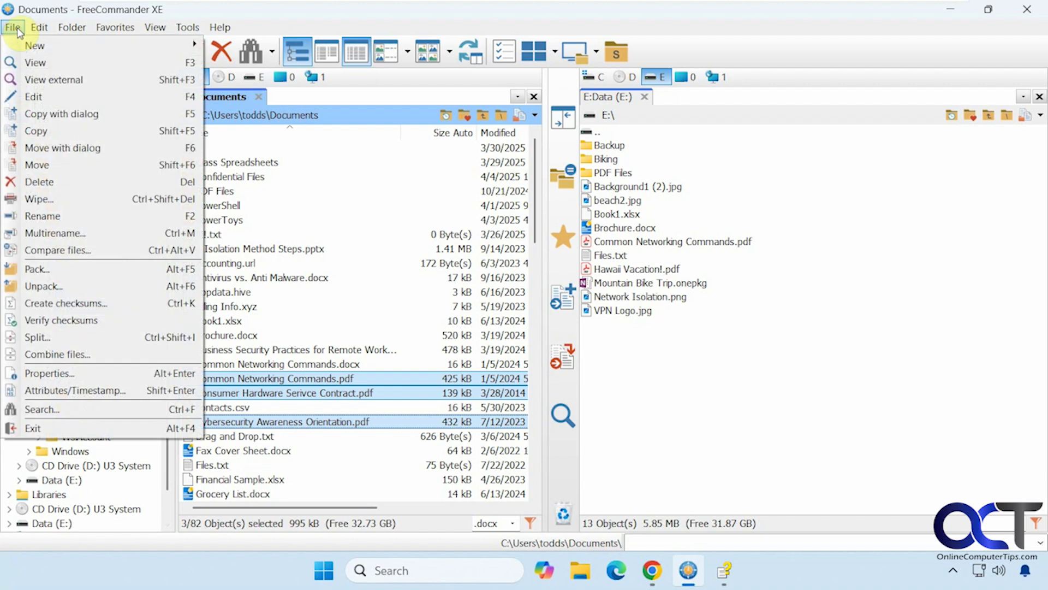
click(55, 234)
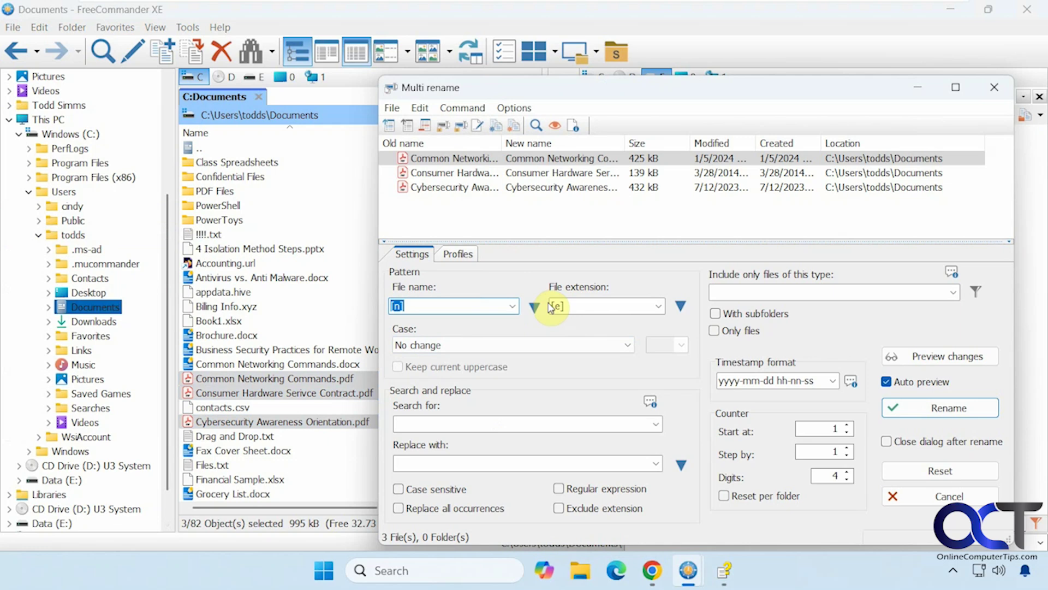
click(994, 87)
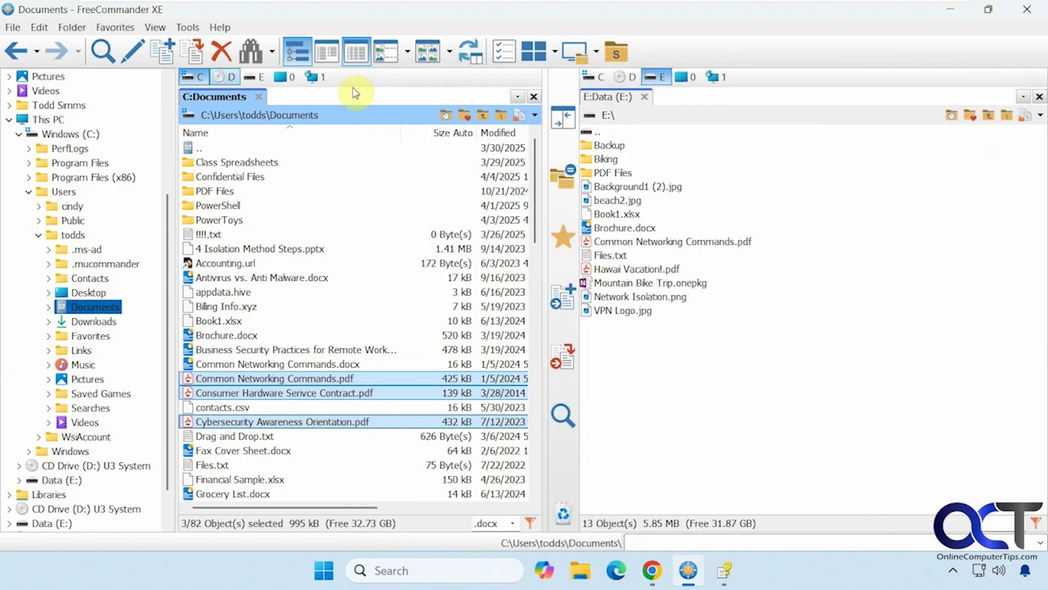
- Show the Properties of Common Networking Commands.pdf alone
click(13, 27)
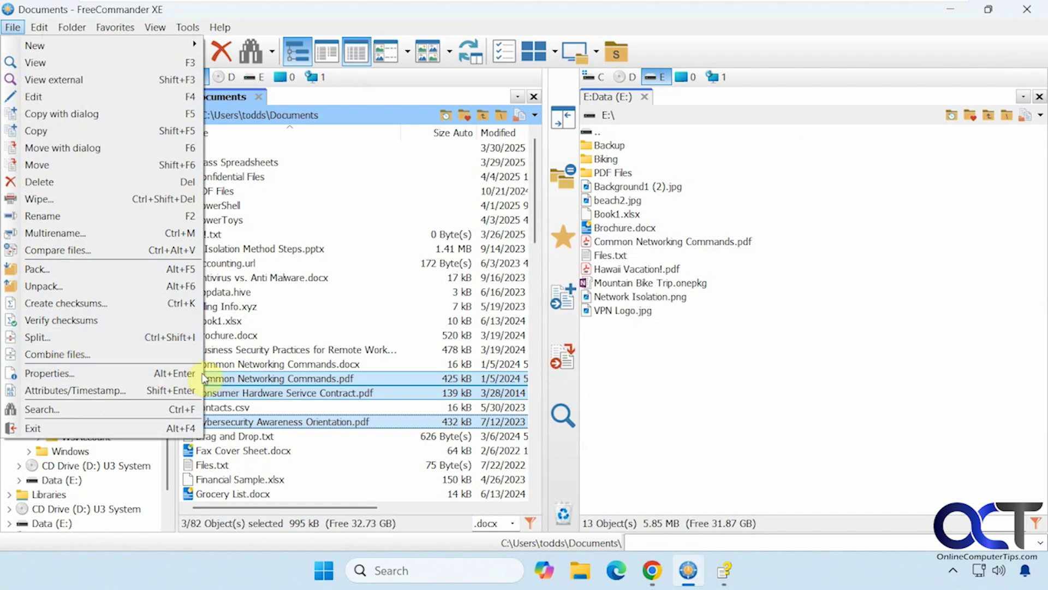
click(229, 378)
click(21, 29)
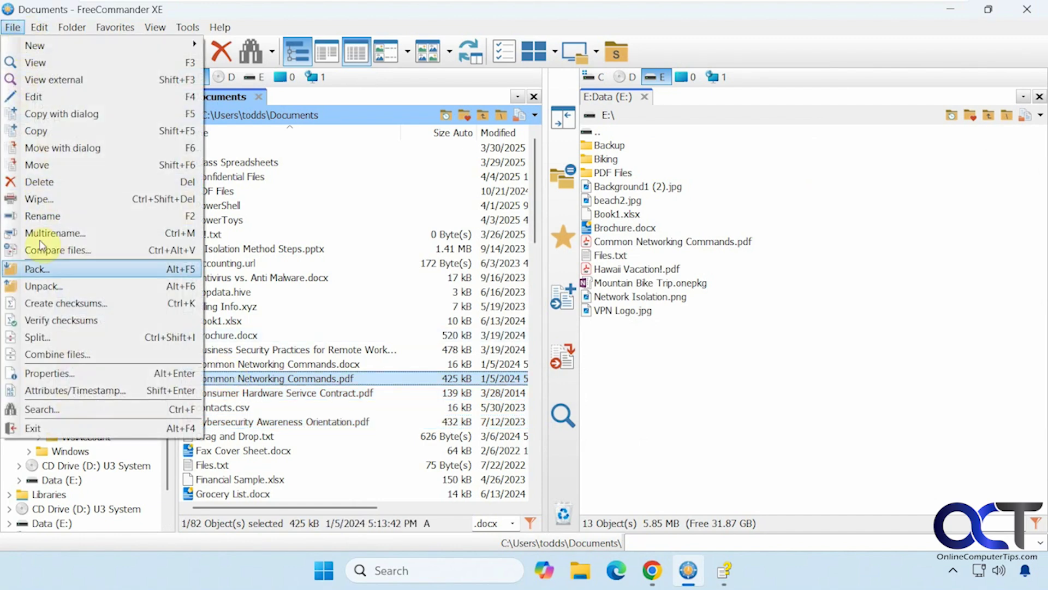
click(47, 373)
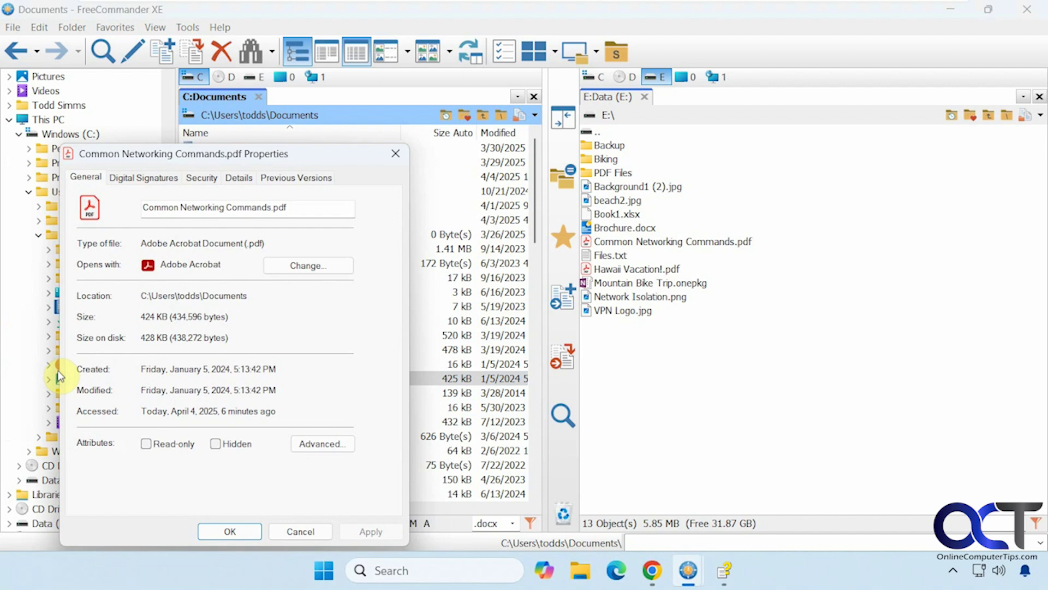
- View Attributes/Timestamp for Common Networking Commands.pdf and cancel without changes
click(395, 153)
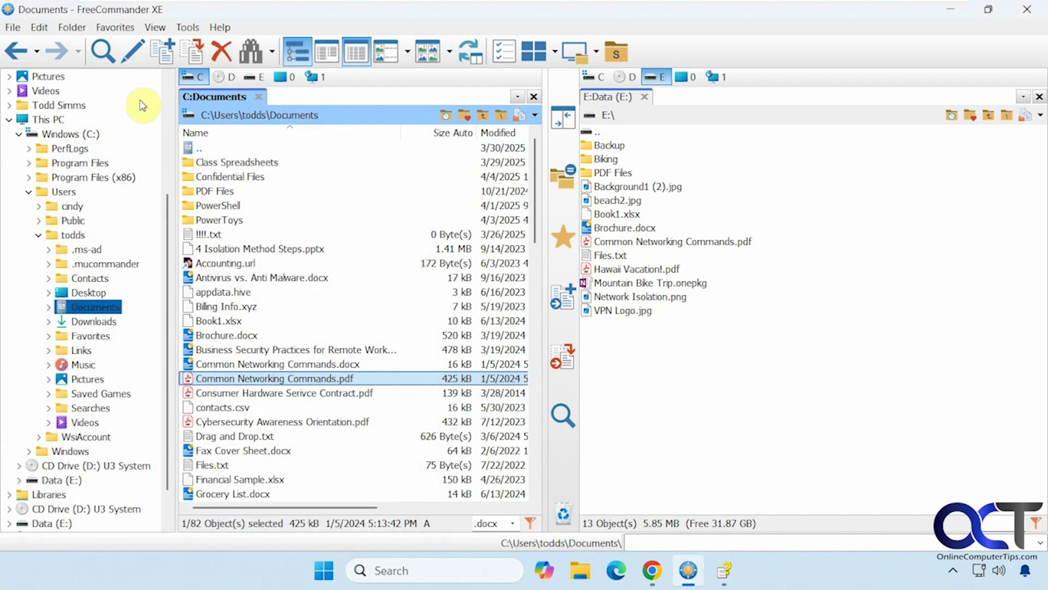
click(12, 27)
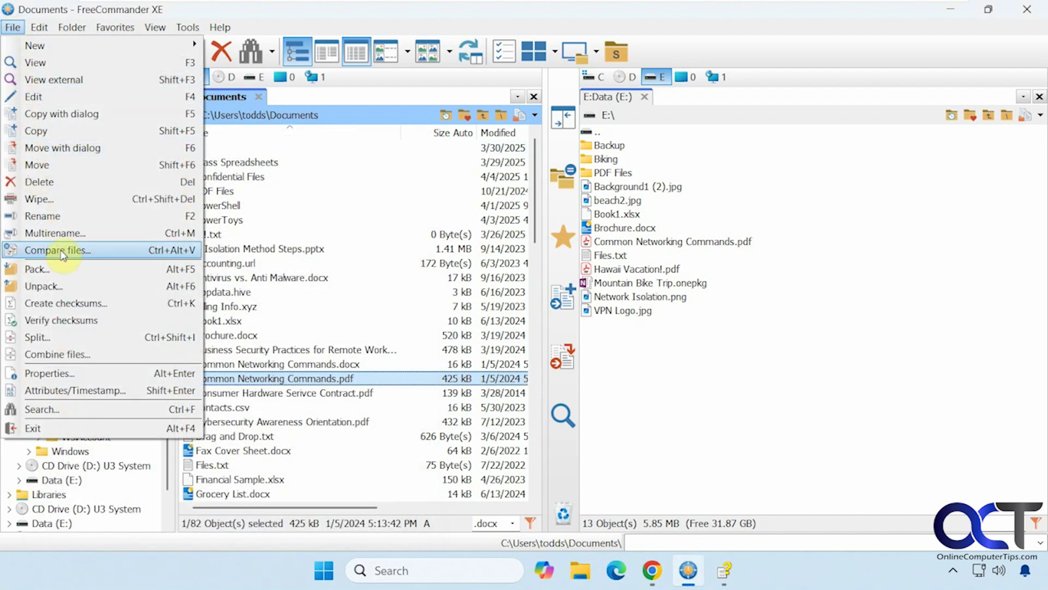
click(74, 390)
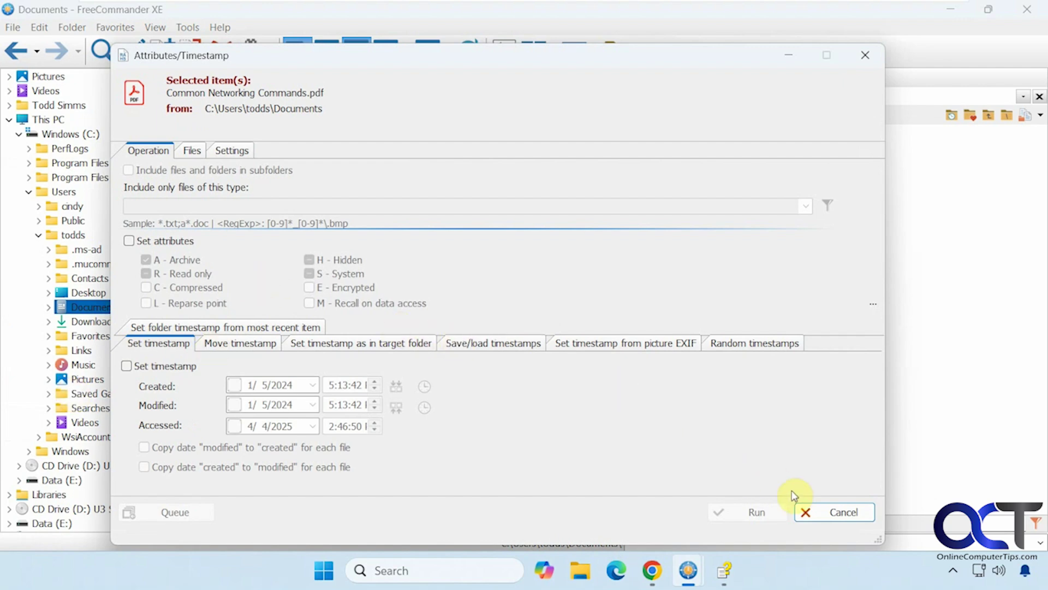
click(812, 516)
click(13, 27)
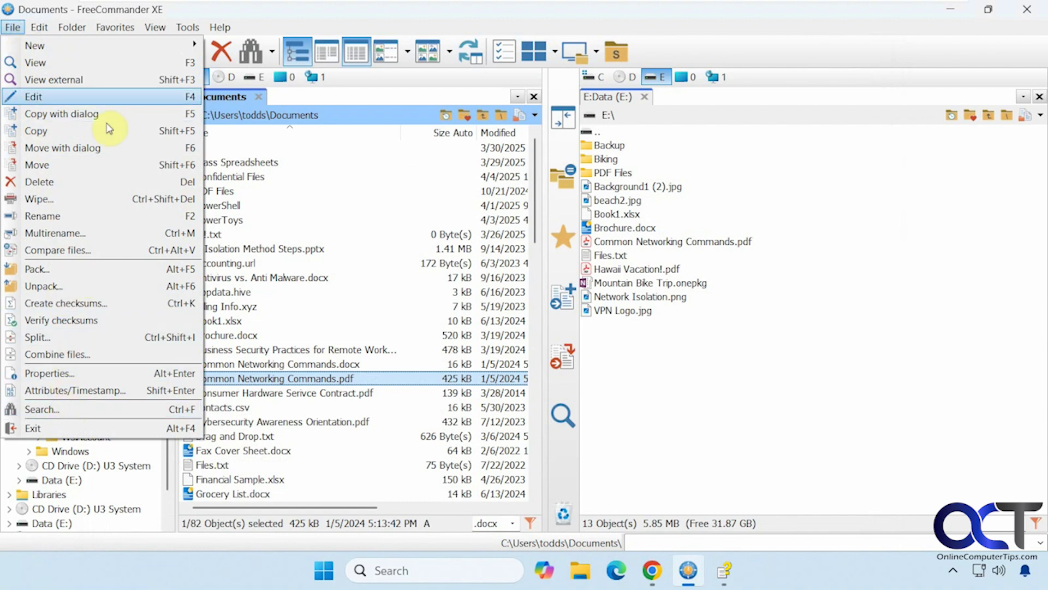
- Select all *docx files in Documents using Select group
mouse_move(40, 28)
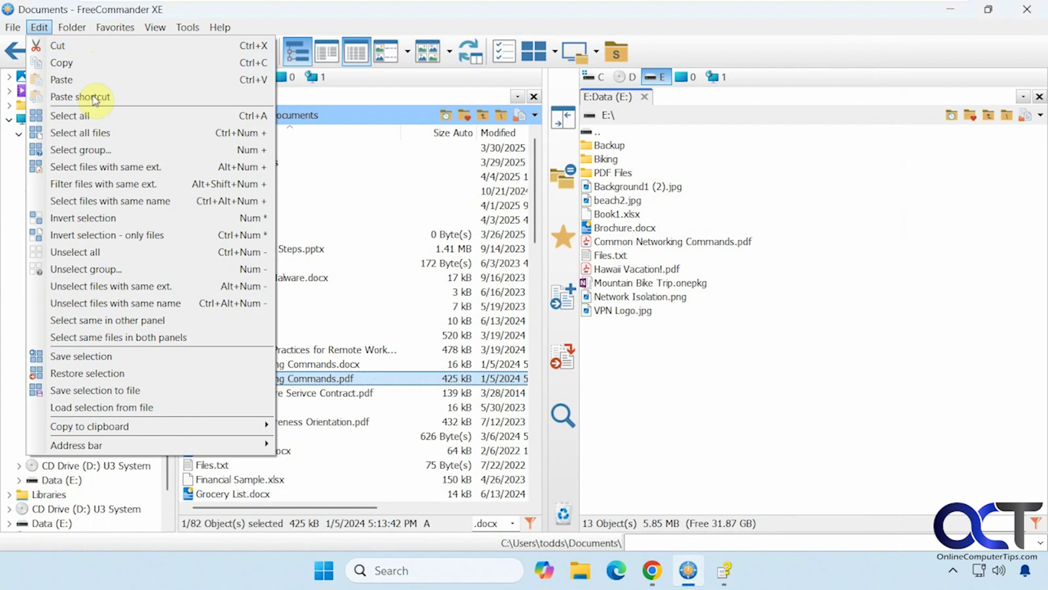
click(100, 154)
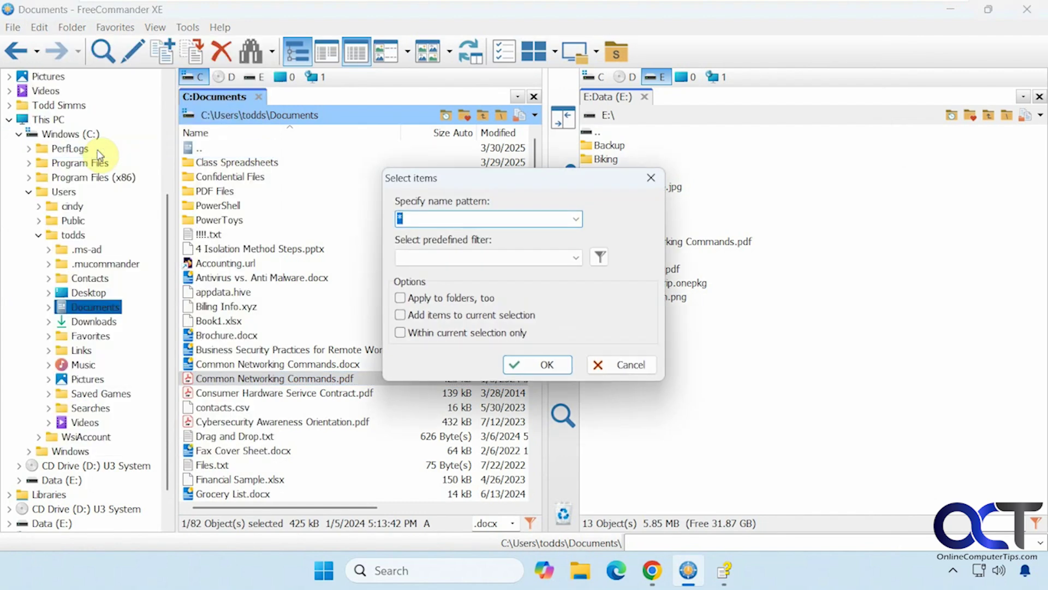
click(431, 215)
text(docx)
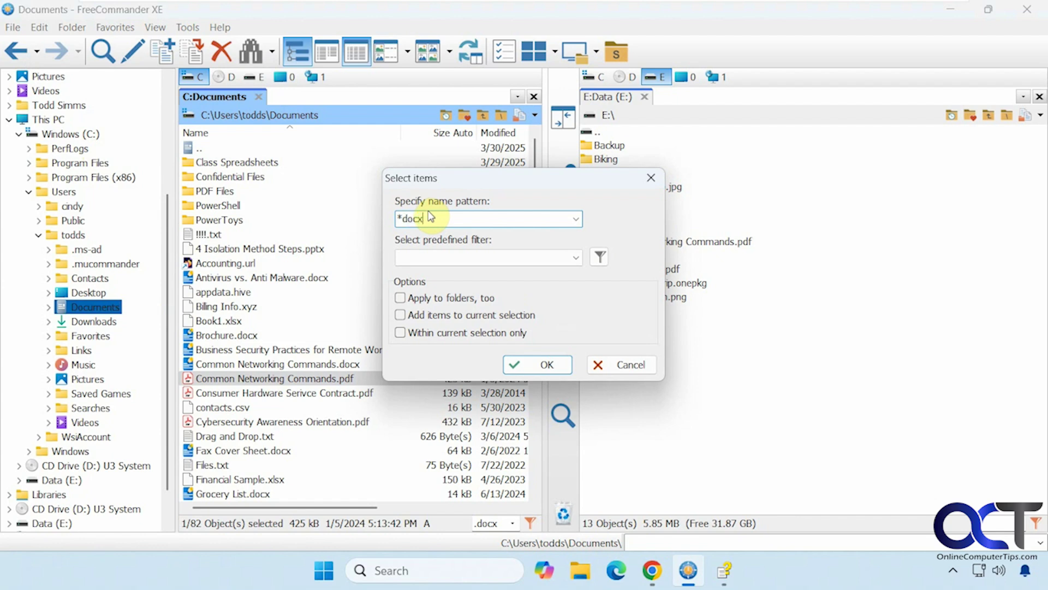
click(546, 364)
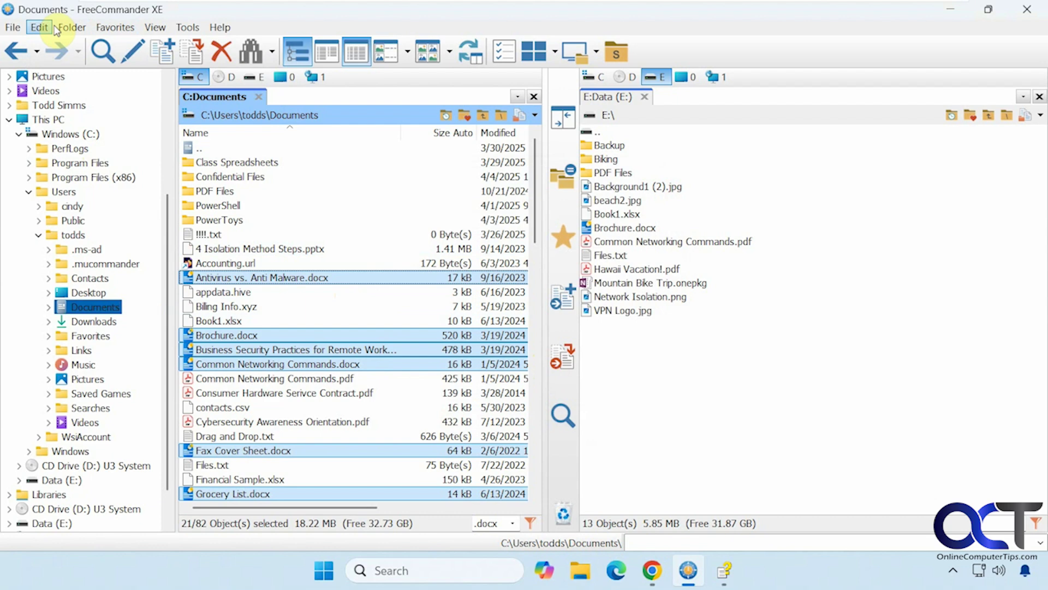
- Invert the selection, then narrow it to just !!!.txt and browse the Edit menu's Address bar options
click(39, 27)
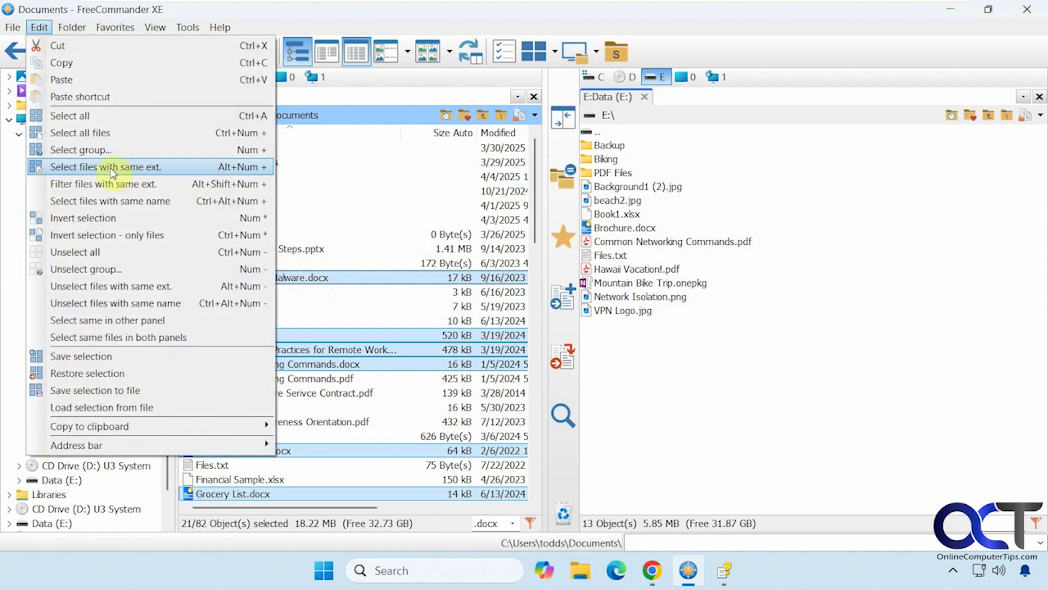
click(107, 218)
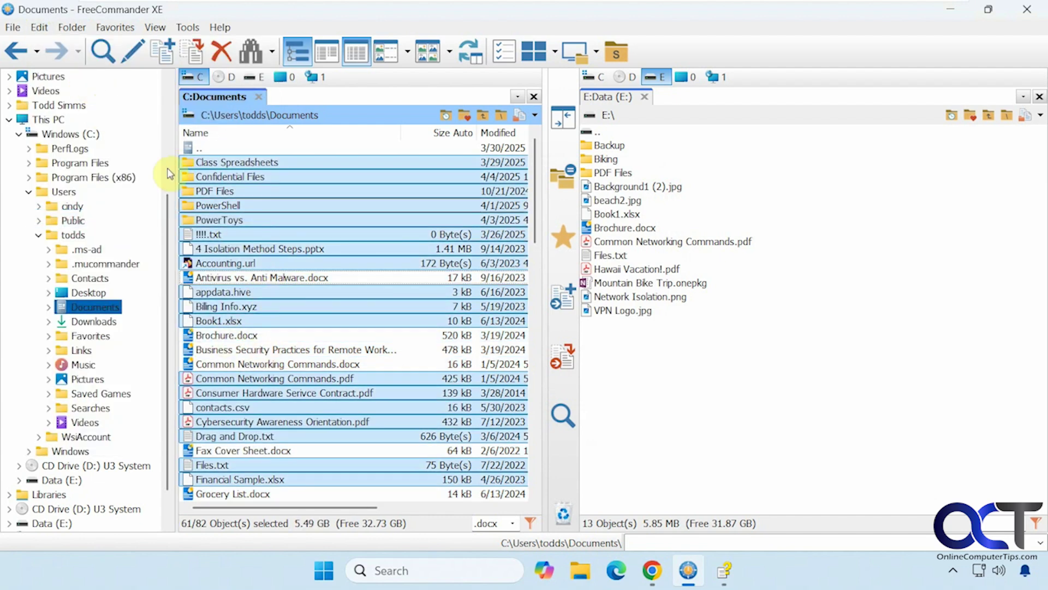
click(252, 234)
click(39, 27)
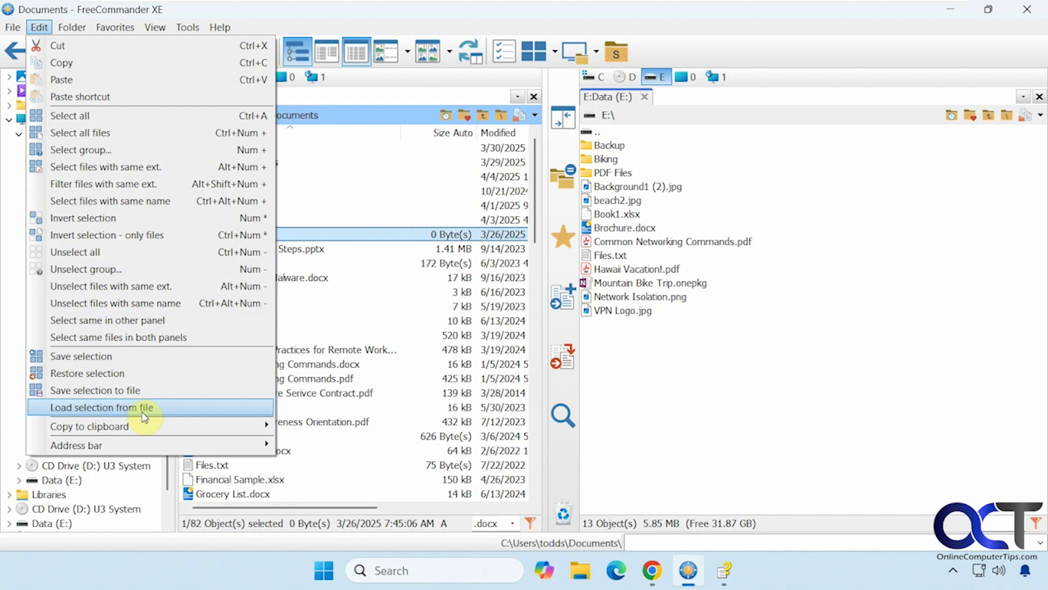
mouse_move(145, 430)
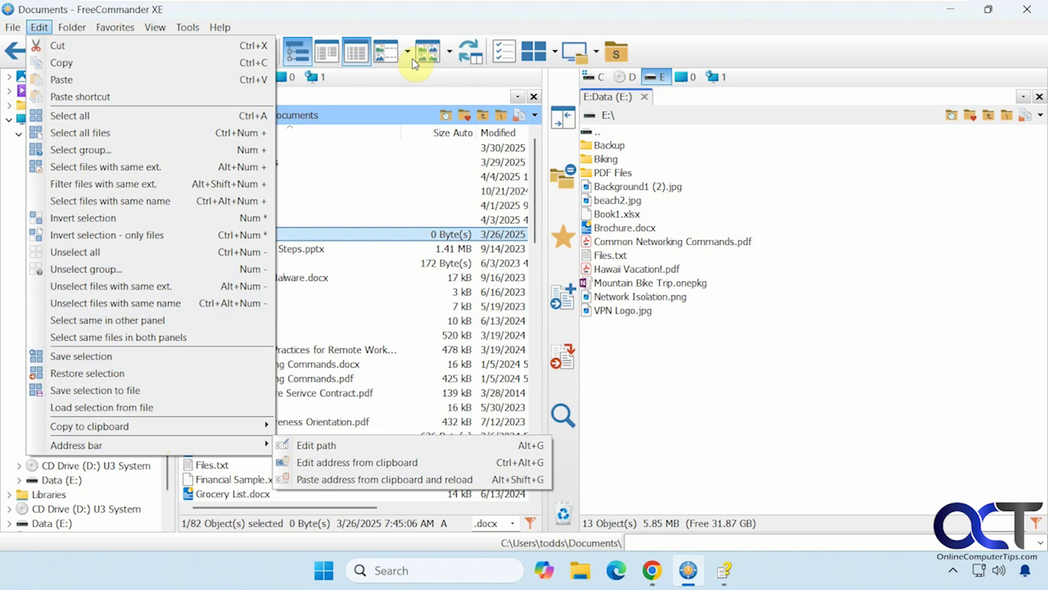
click(419, 27)
click(72, 28)
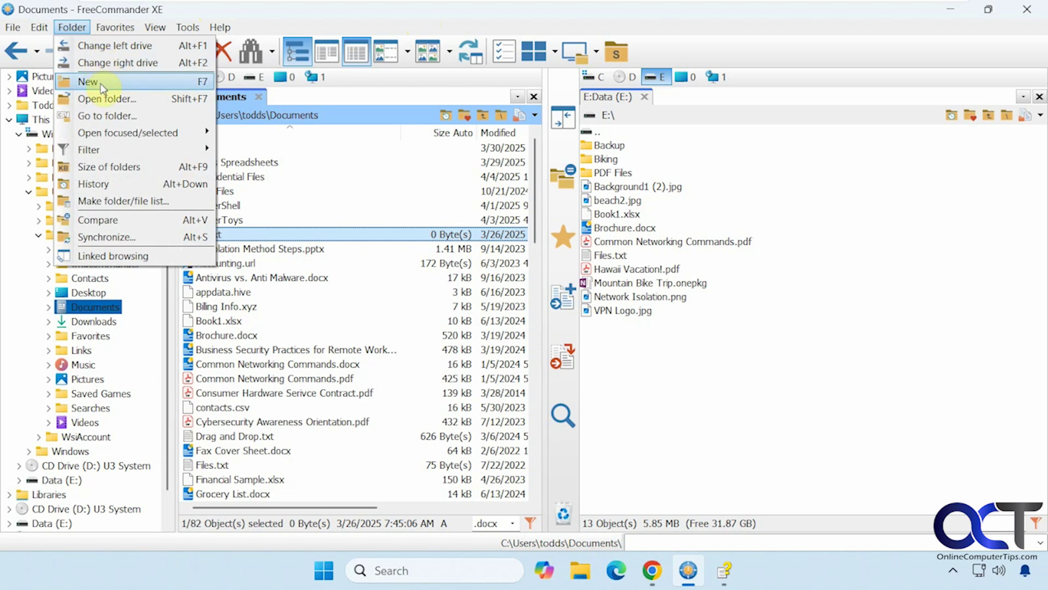
- Turn on Size of folders for the Documents listing, then switch it off again
mouse_move(126, 153)
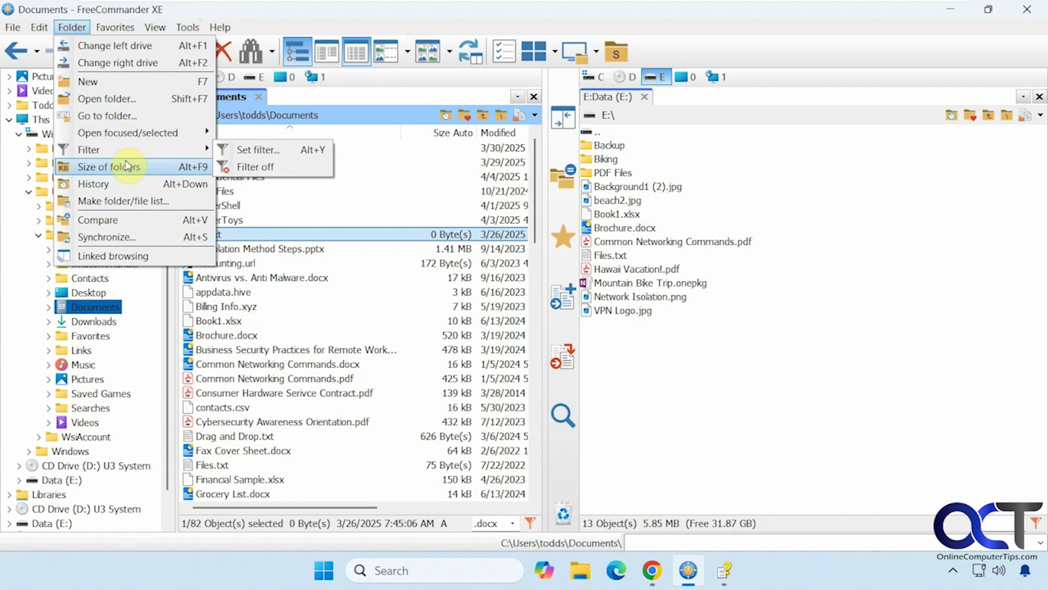
click(126, 169)
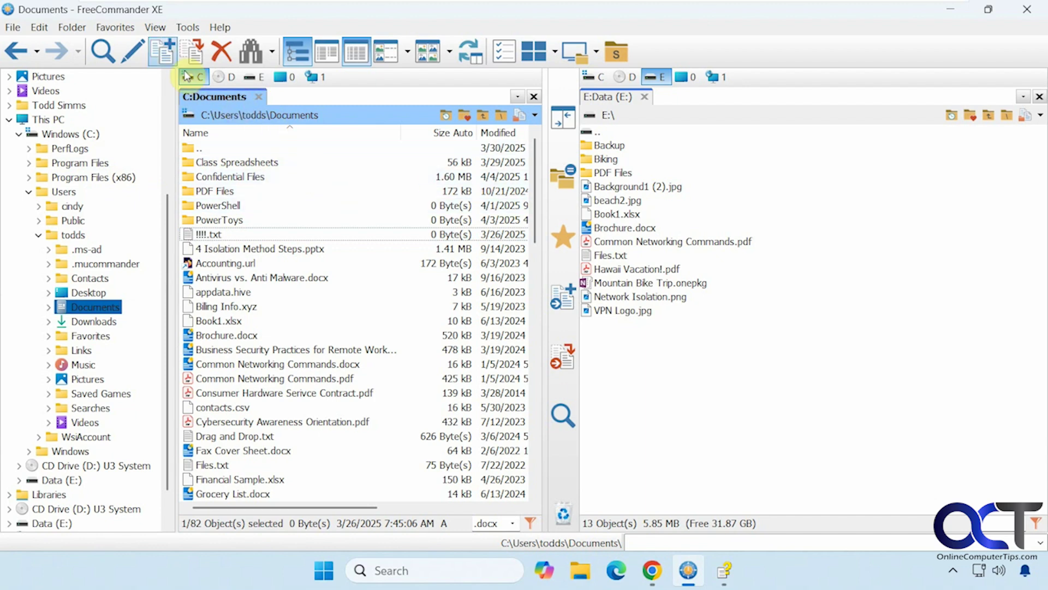
click(86, 31)
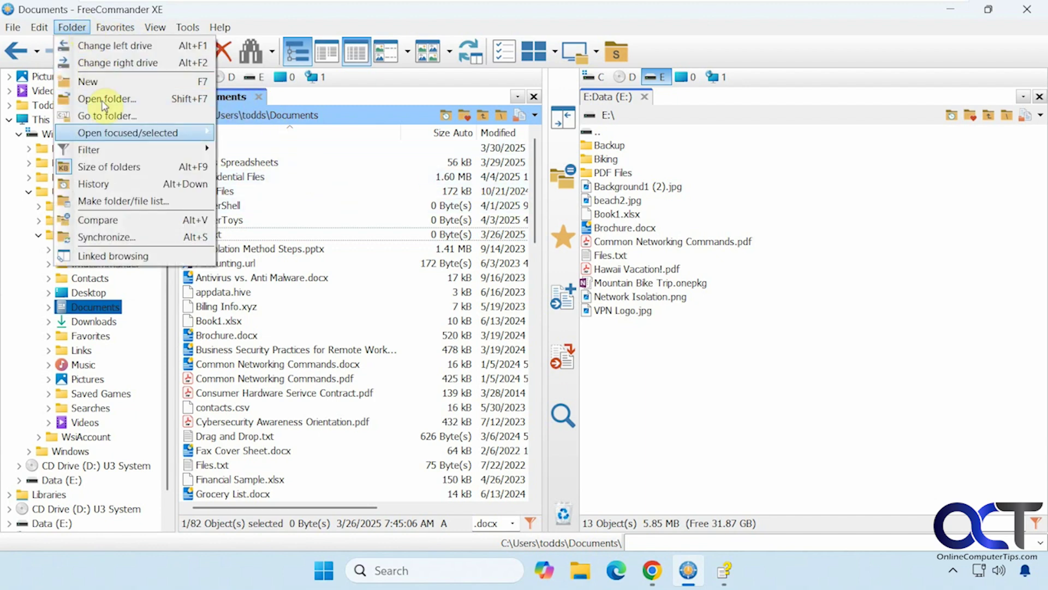
click(120, 167)
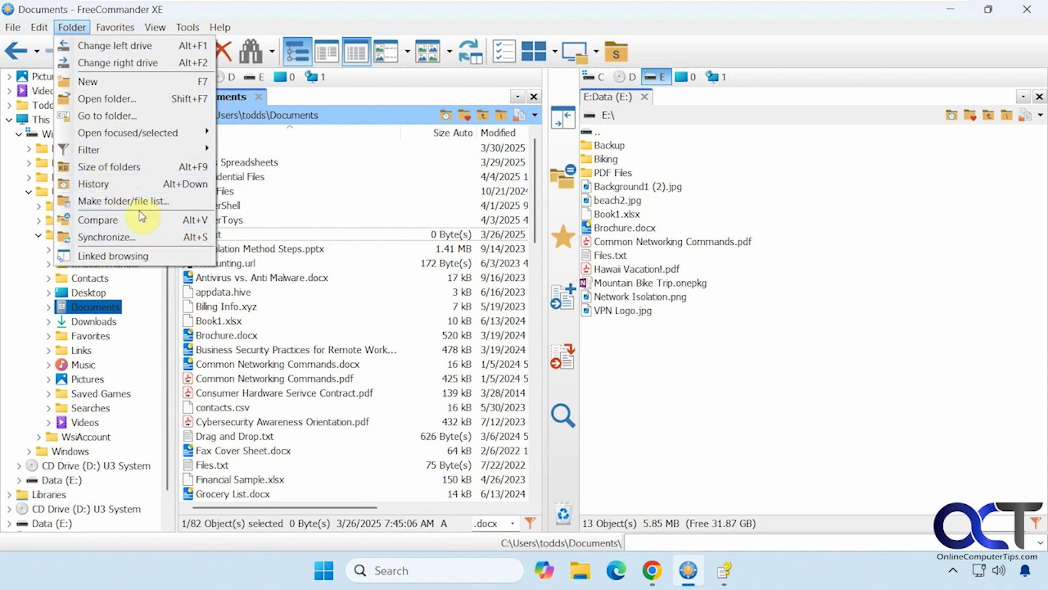
click(250, 295)
- Select the 19 items from Class Spreadsheets through Cybersecurity Awareness Orientation.pdf
click(218, 162)
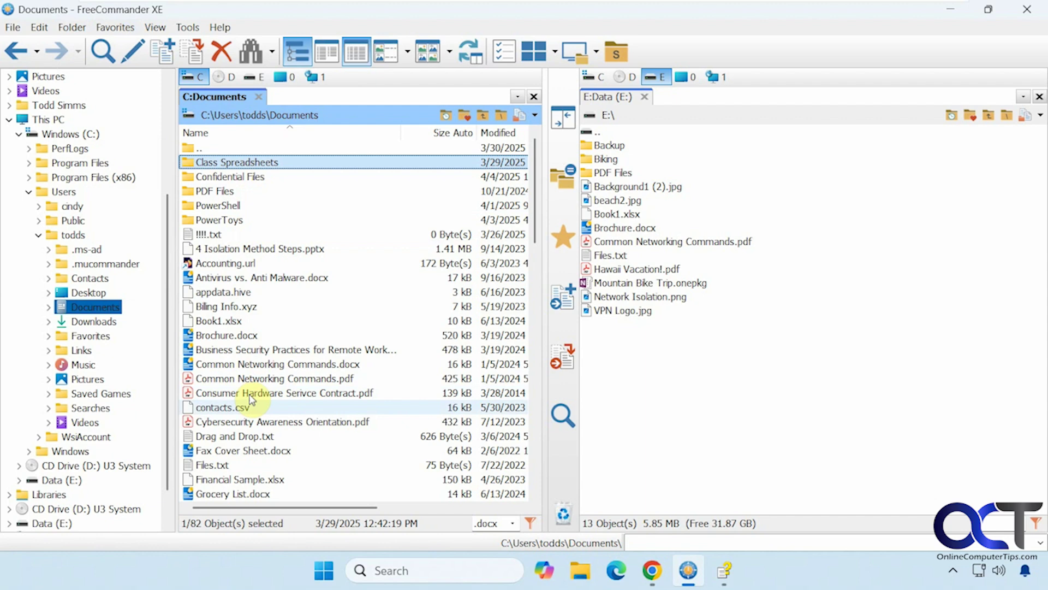
shift+click(242, 423)
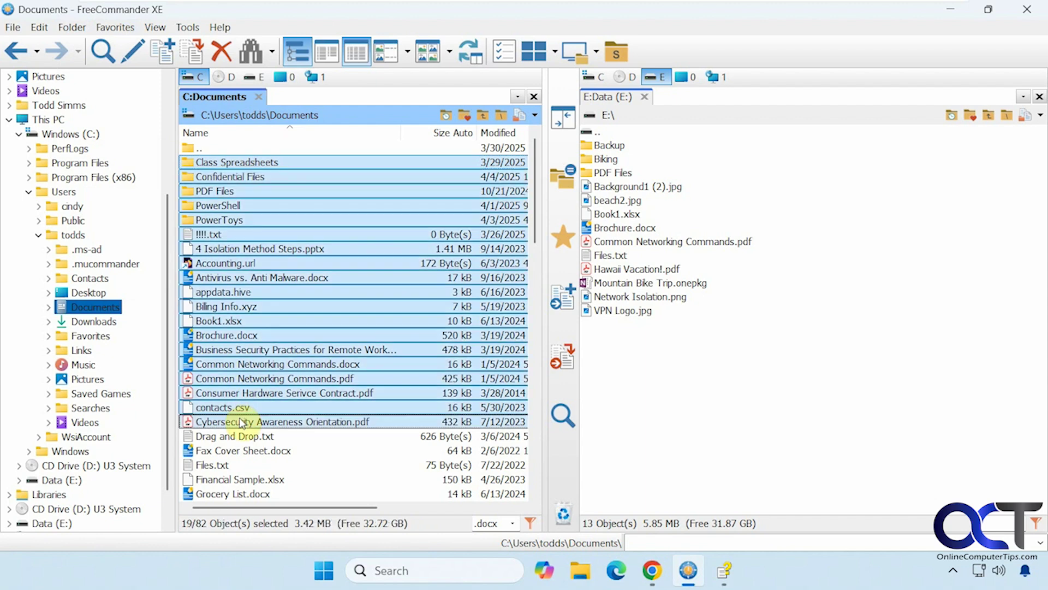
click(79, 30)
- Make a folder/file list of the selection, output to Desktop\FileList
click(143, 201)
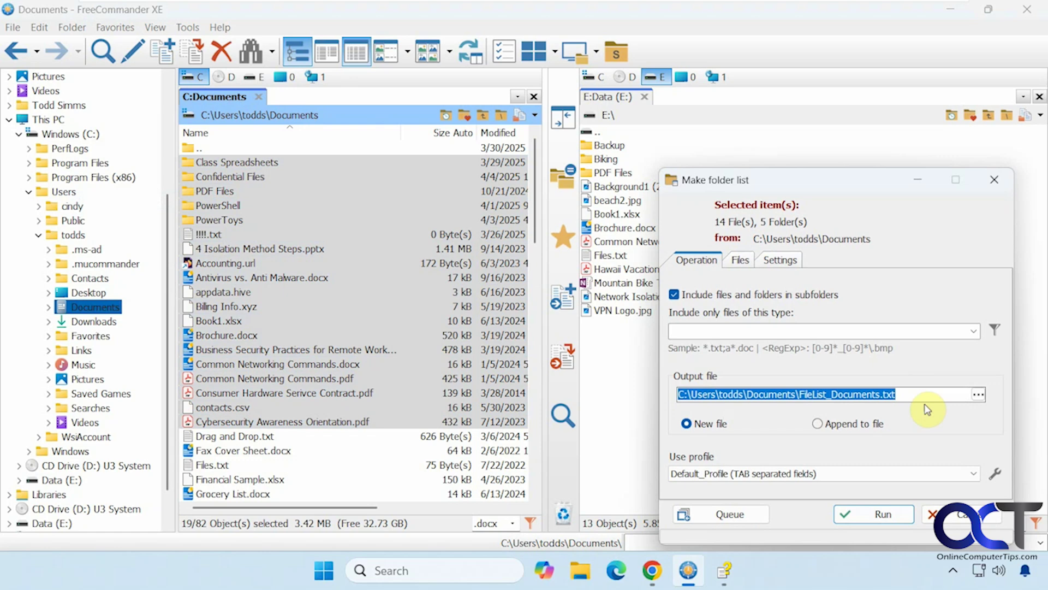
drag(904, 394, 826, 394)
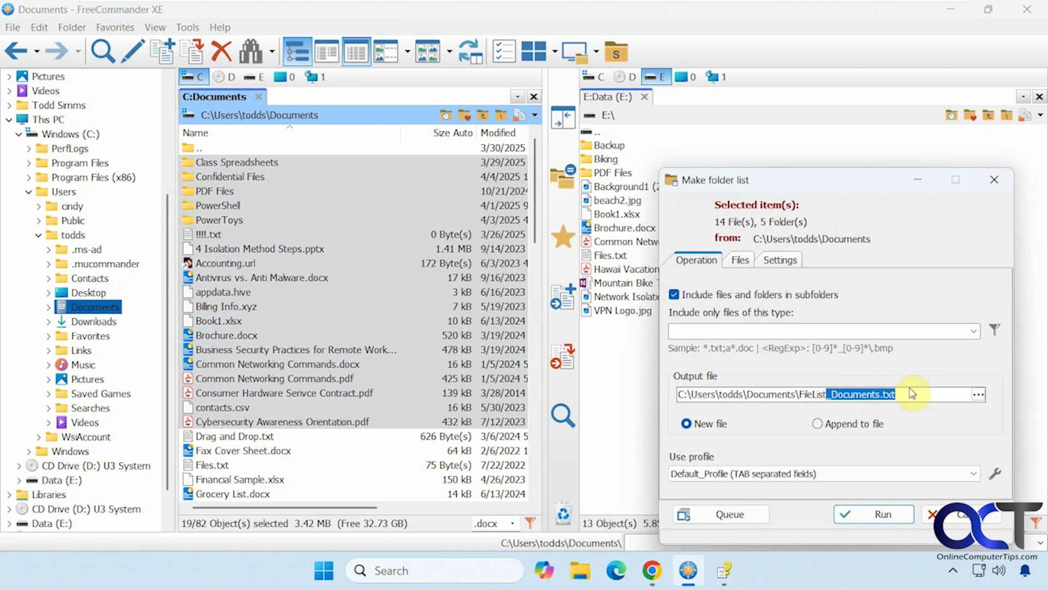
key(BackSpace)
click(979, 394)
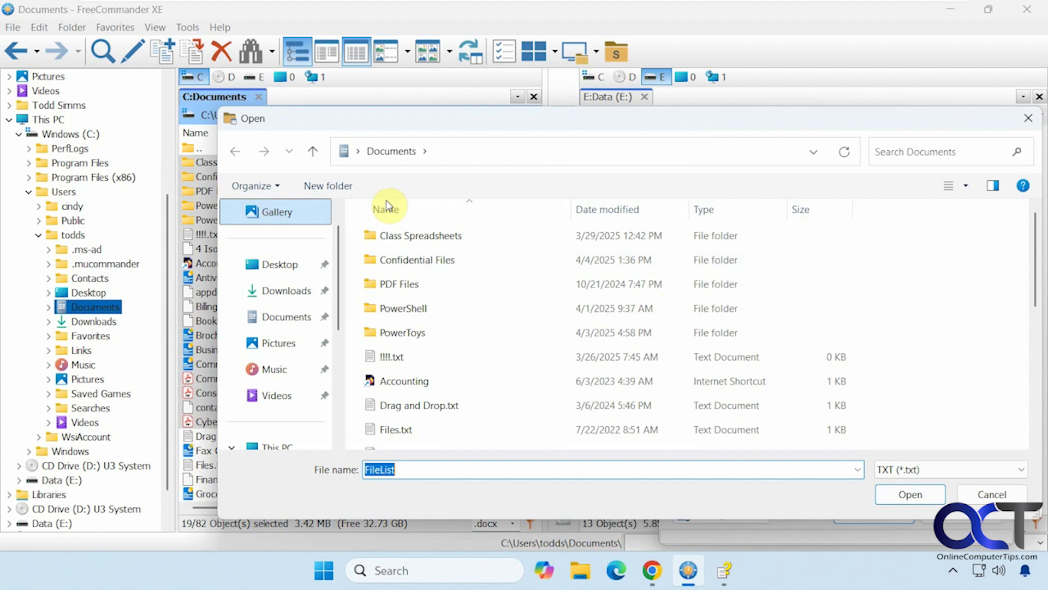
click(275, 264)
click(936, 489)
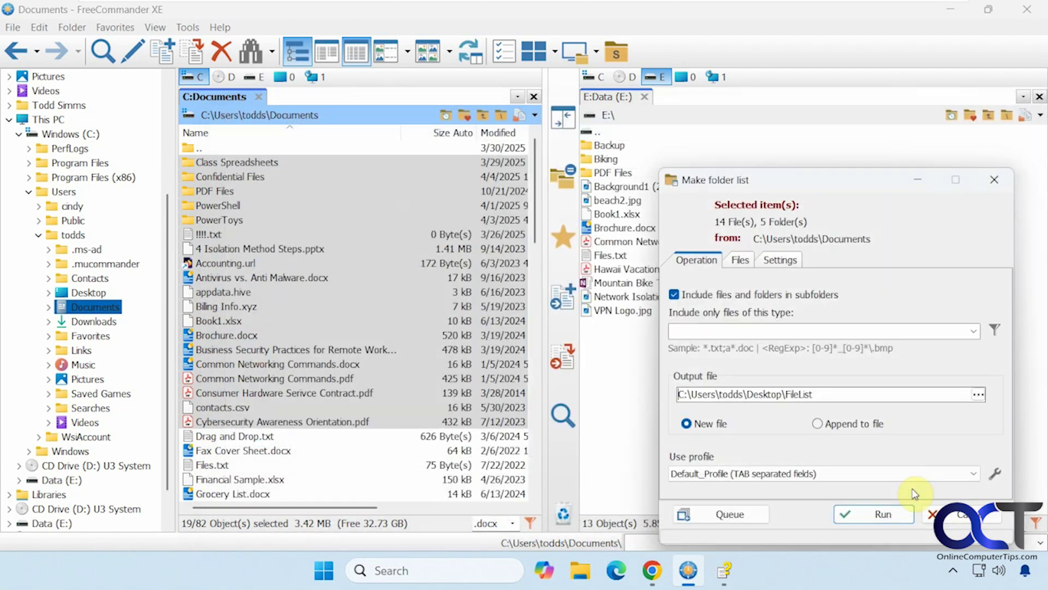
click(877, 513)
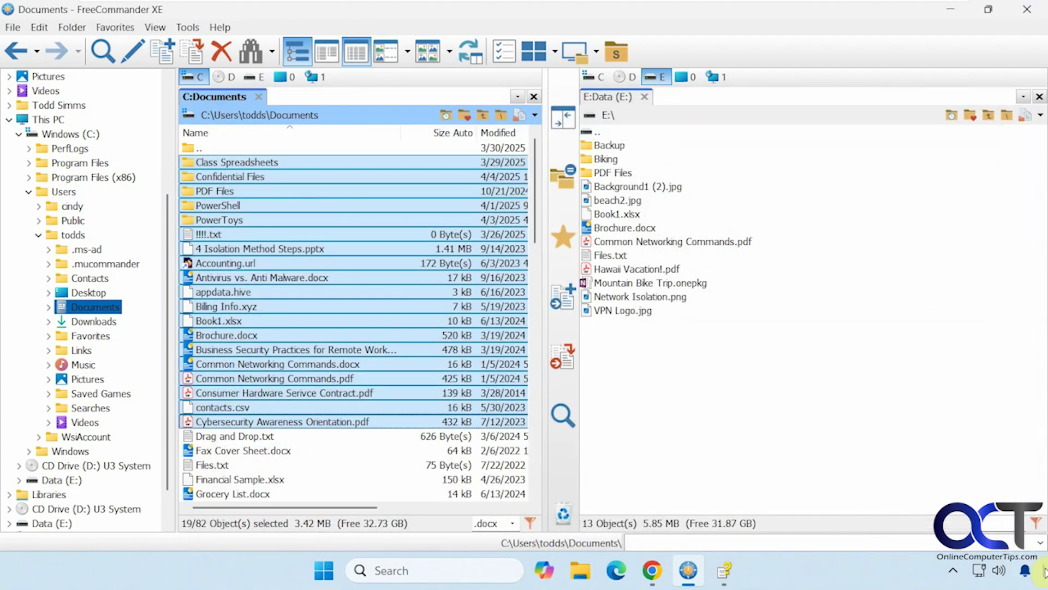
- Open FileList from the Desktop in Notepad and scroll through its folder listing
click(1045, 571)
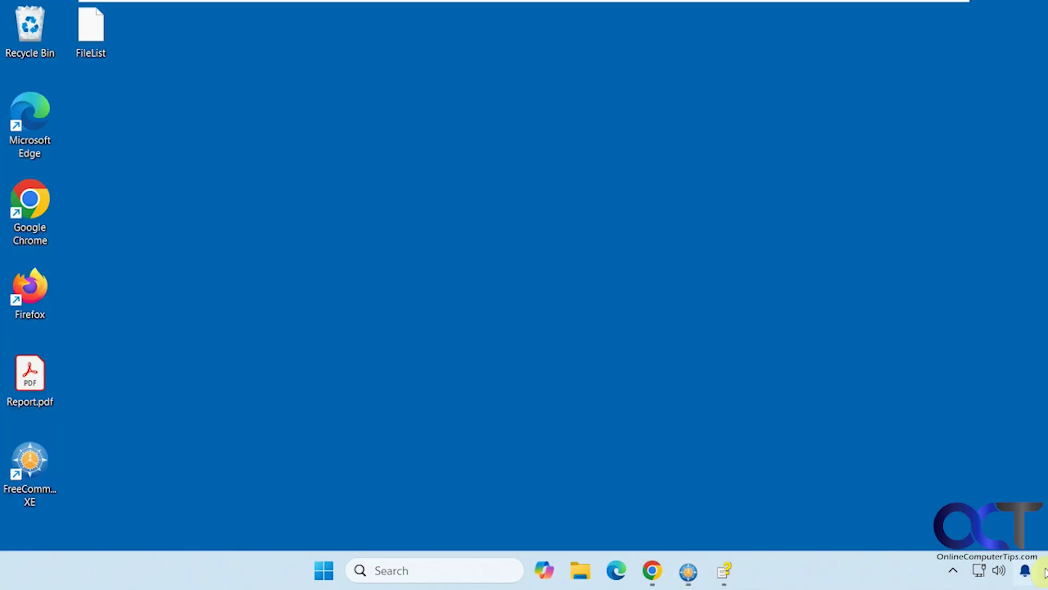
double_click(105, 52)
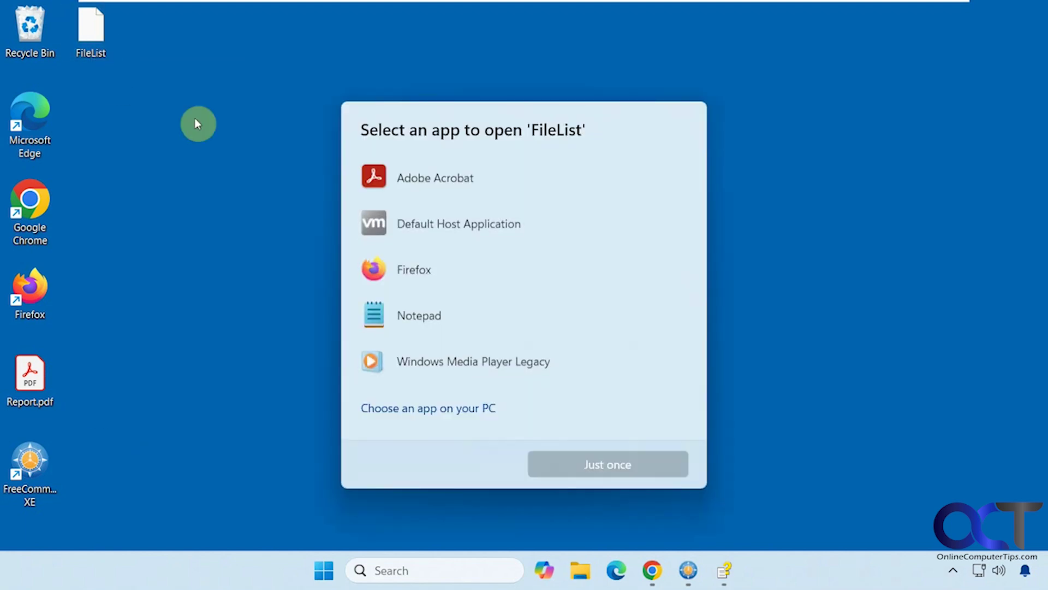
double_click(429, 314)
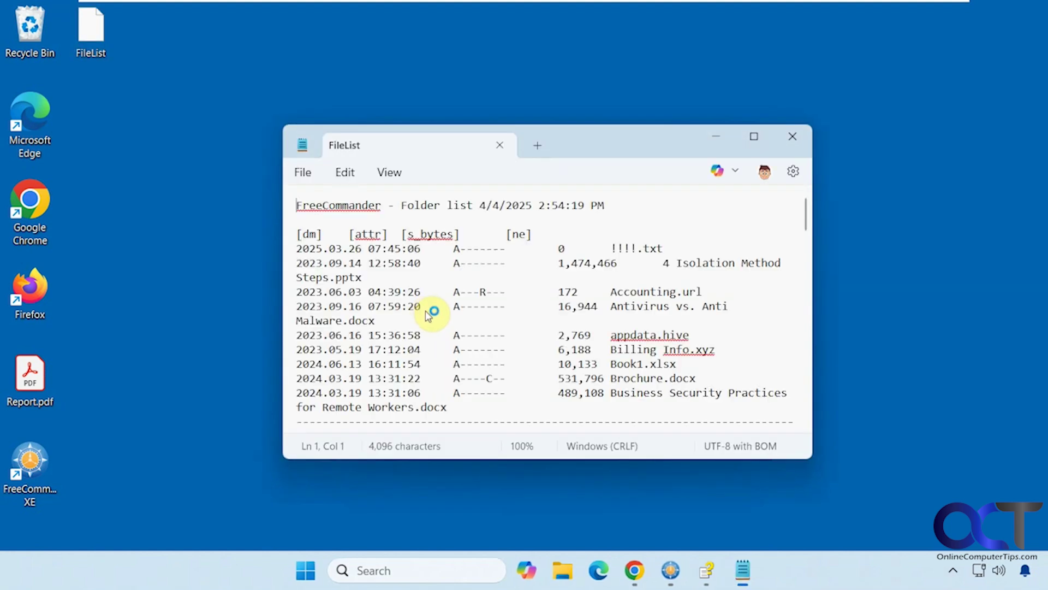
scroll(508, 312, down, 15)
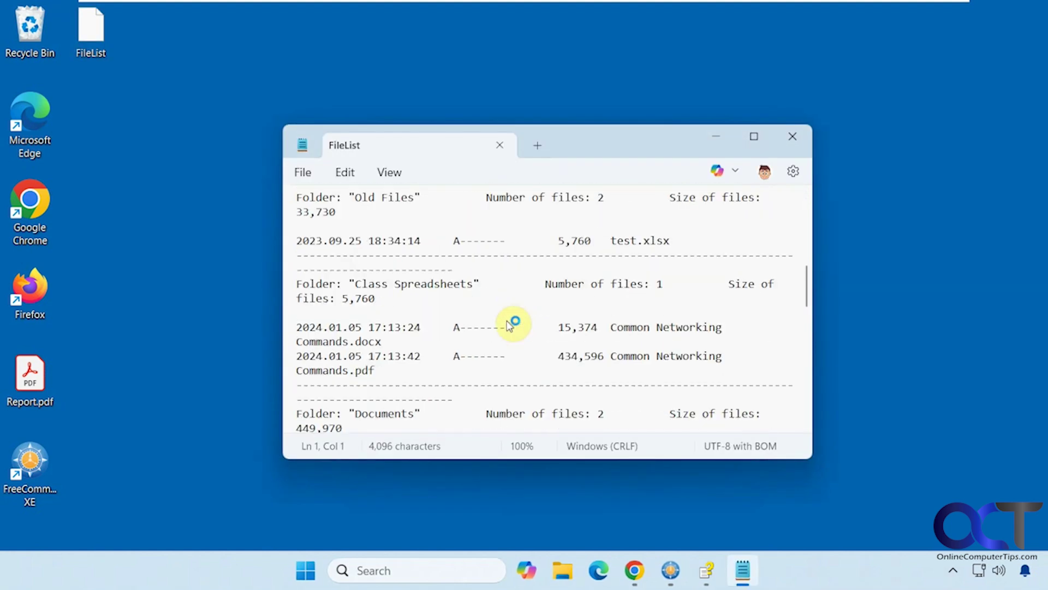
- Close Notepad, reopen Make folder list, keep the TAB separated fields profile, and cancel it
click(791, 137)
click(688, 570)
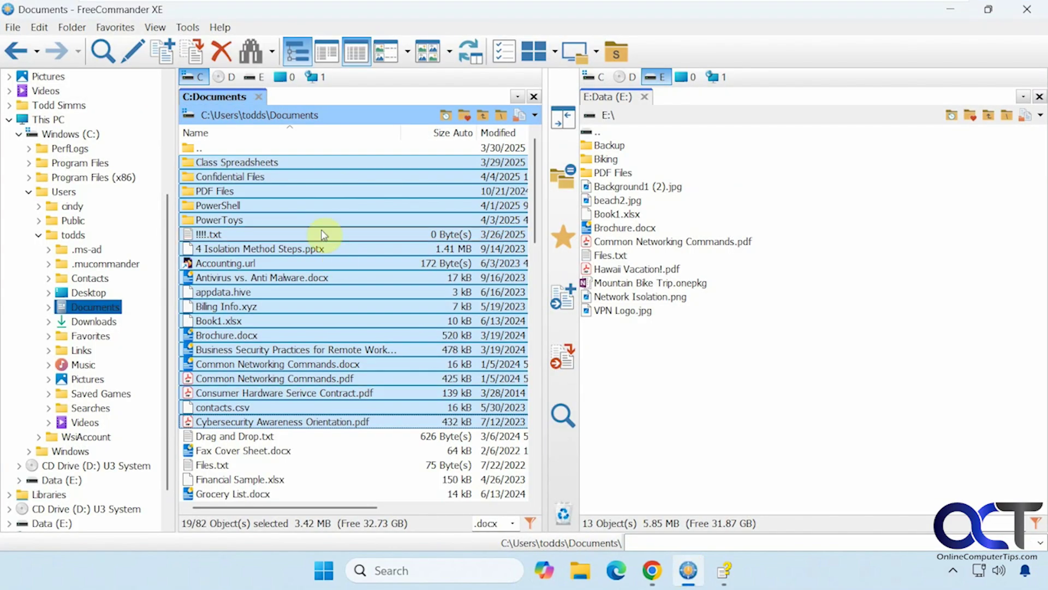
click(71, 27)
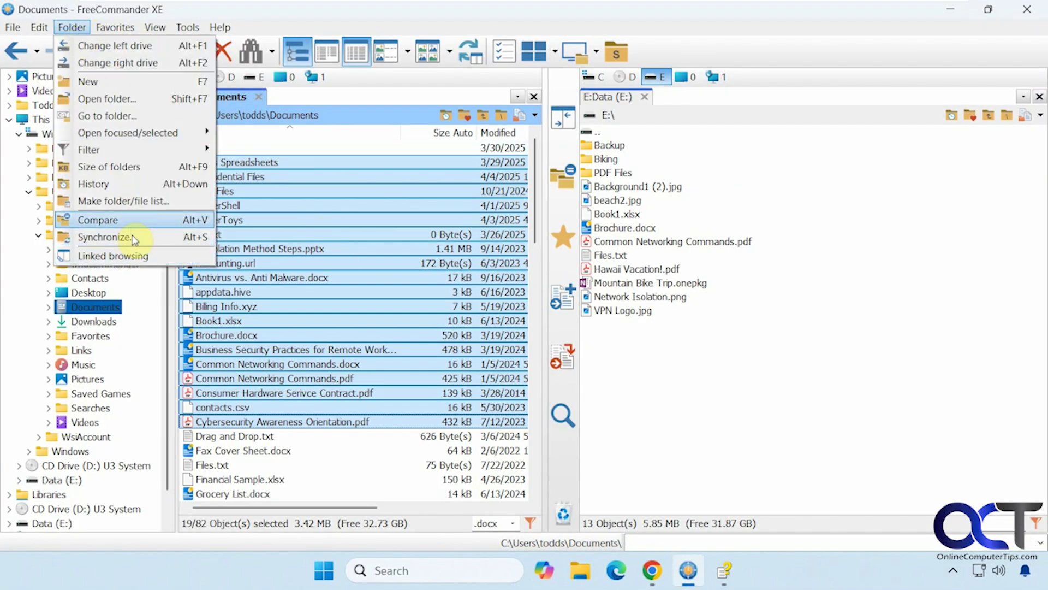
click(133, 201)
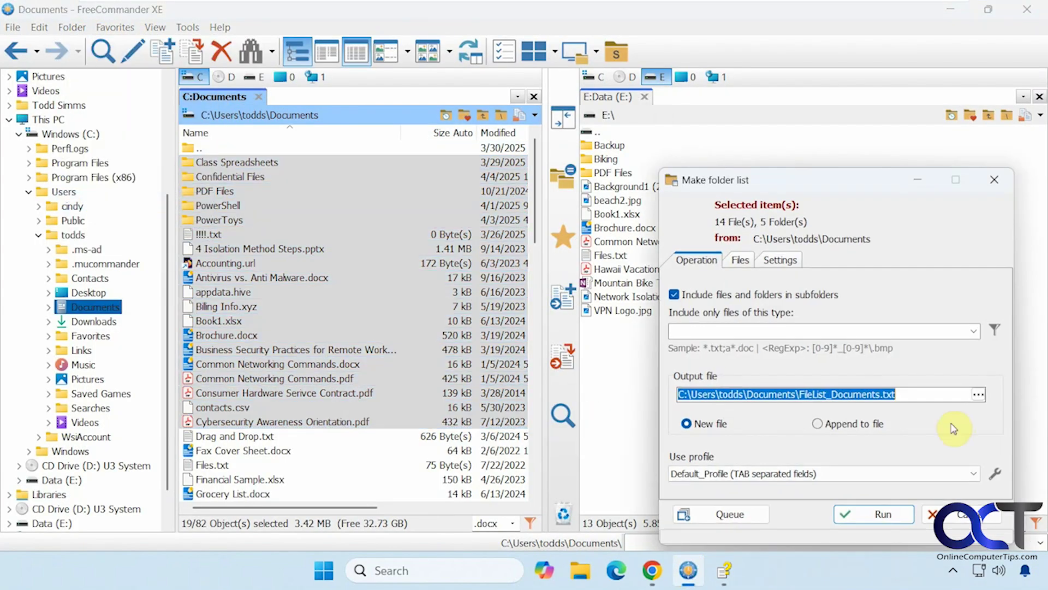
click(973, 473)
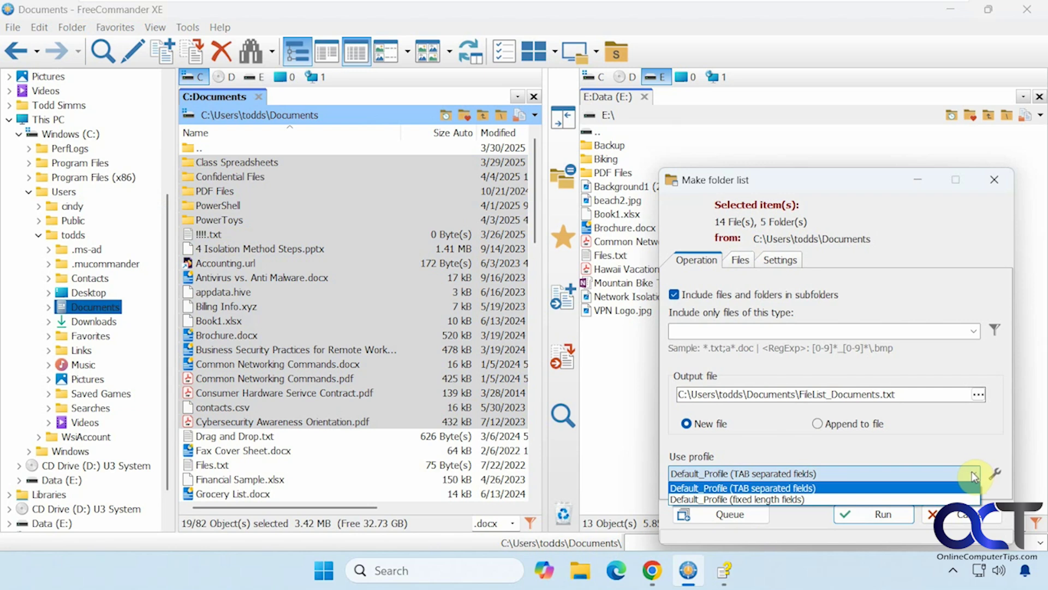
click(975, 477)
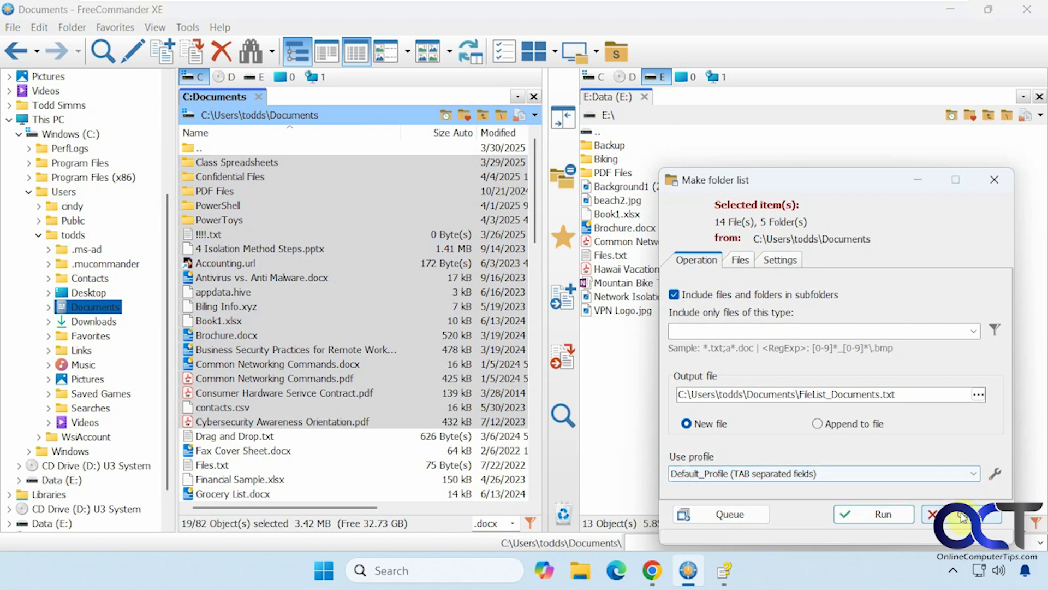
click(939, 514)
- Bring up the Favorites menu, briefly checking the Folder menu
click(133, 30)
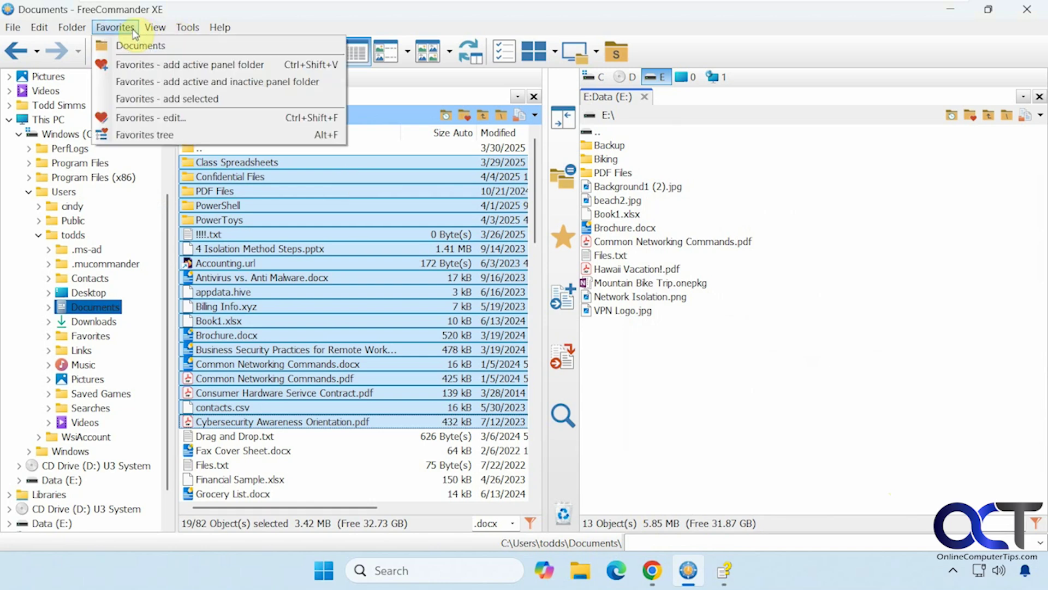
mouse_move(78, 33)
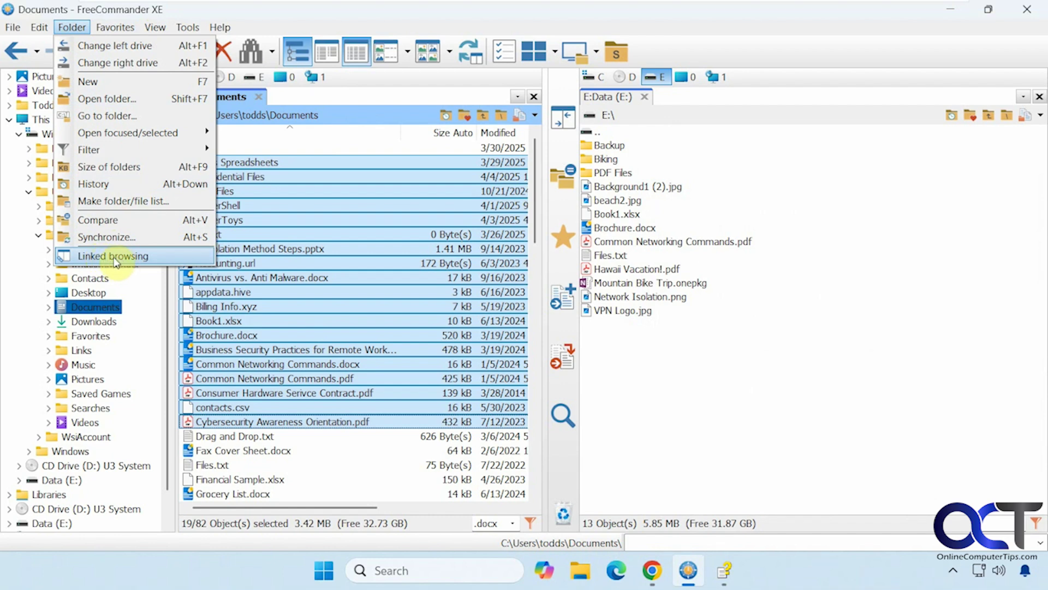
mouse_move(116, 32)
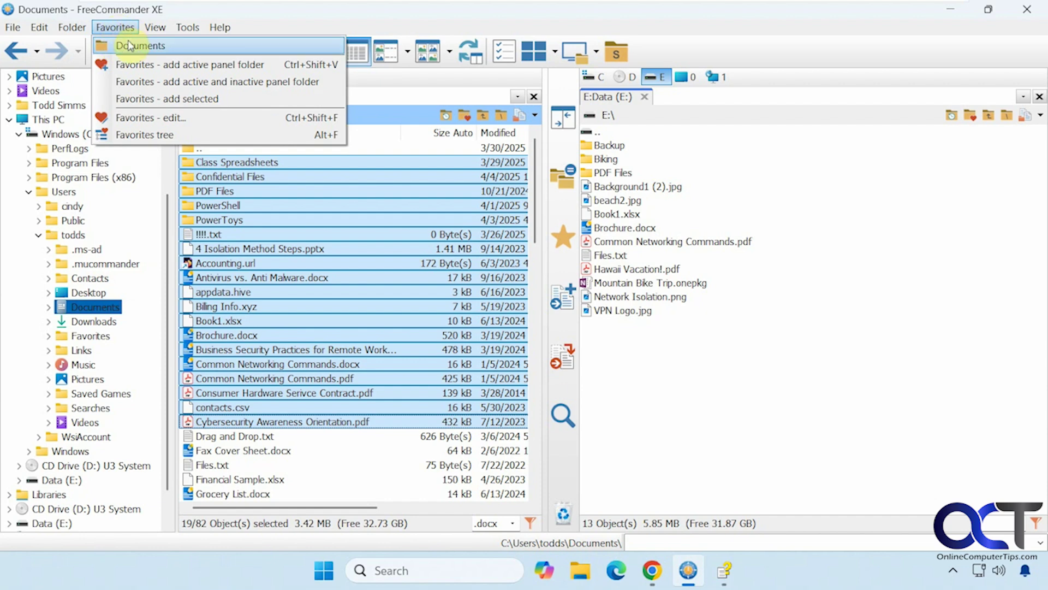
- Activate the E:Data tab and add the E:\ folder to Favorites, confirming it's listed
click(606, 97)
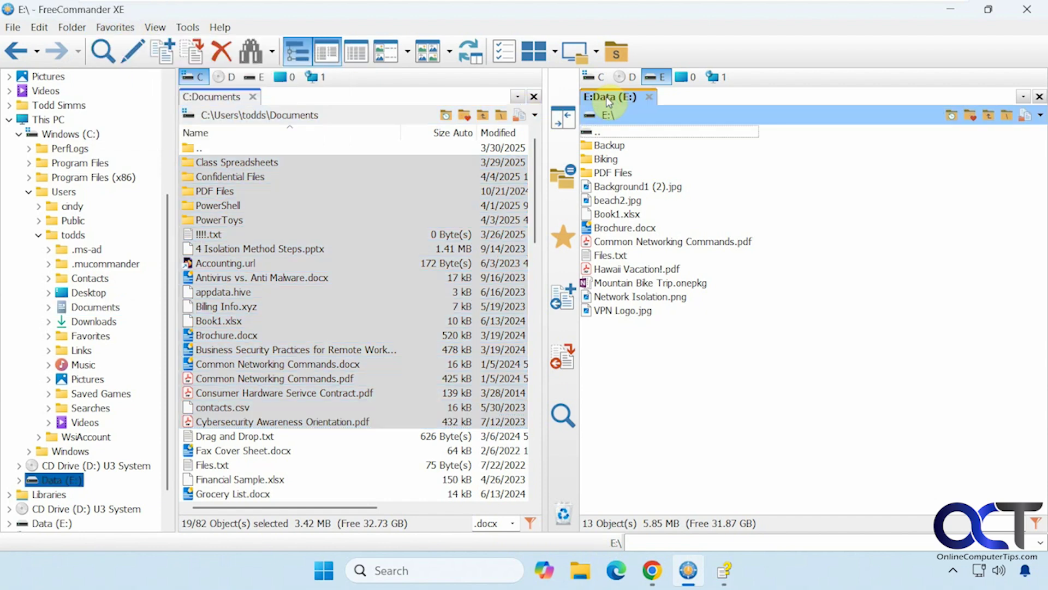
right_click(606, 98)
key(Escape)
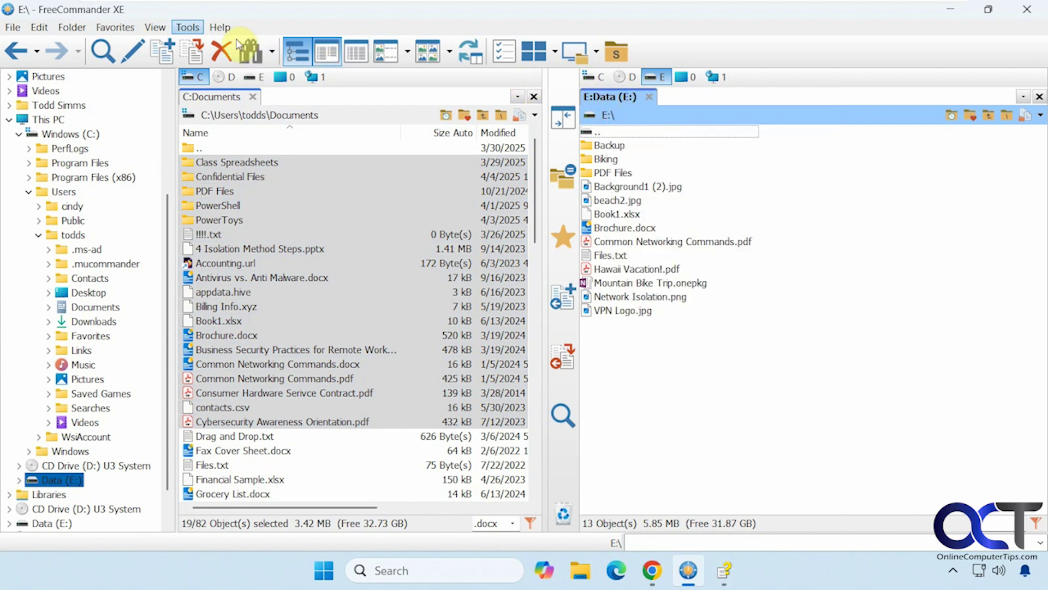
click(115, 29)
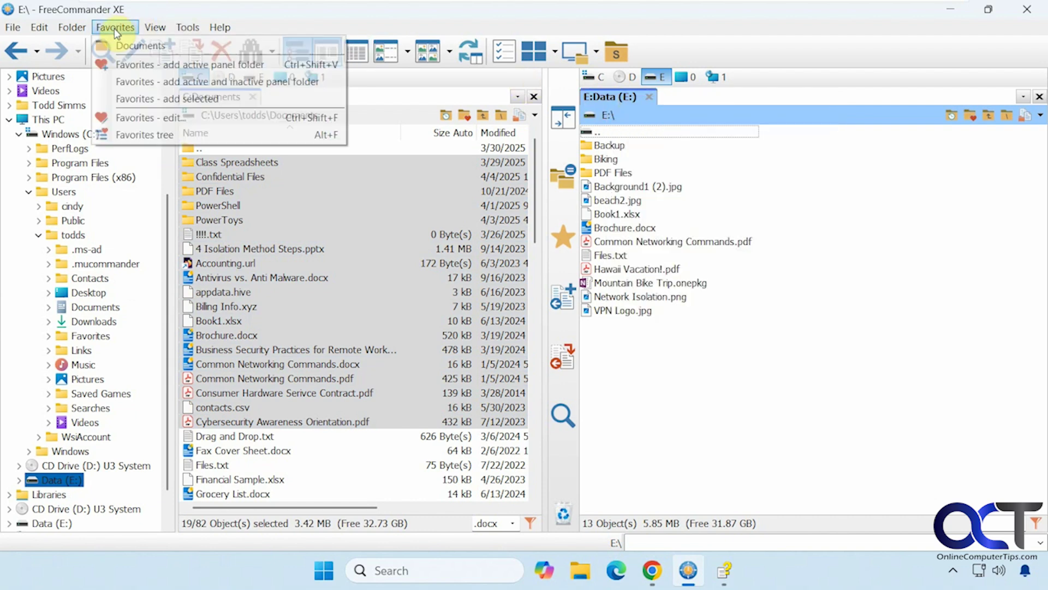
click(192, 66)
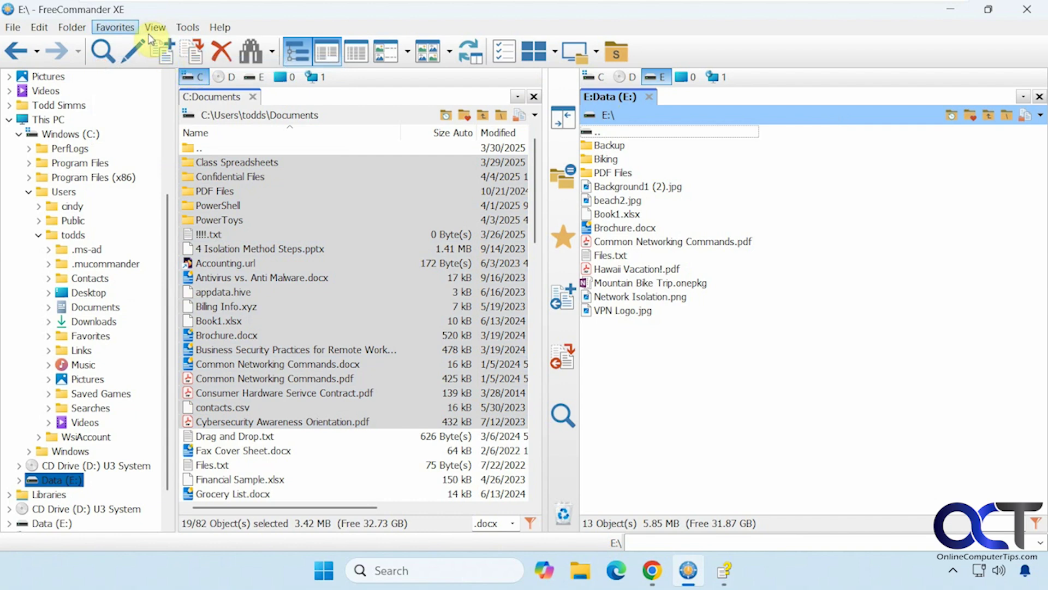
click(130, 32)
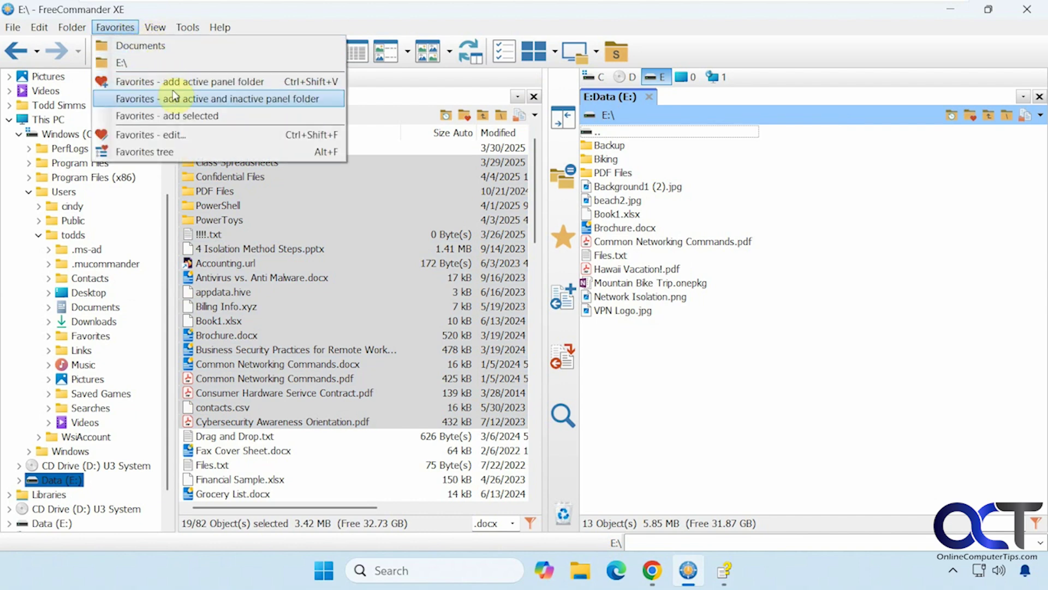
- Open the favourites editor and cancel it, then show and hide the Favorites tree
click(178, 135)
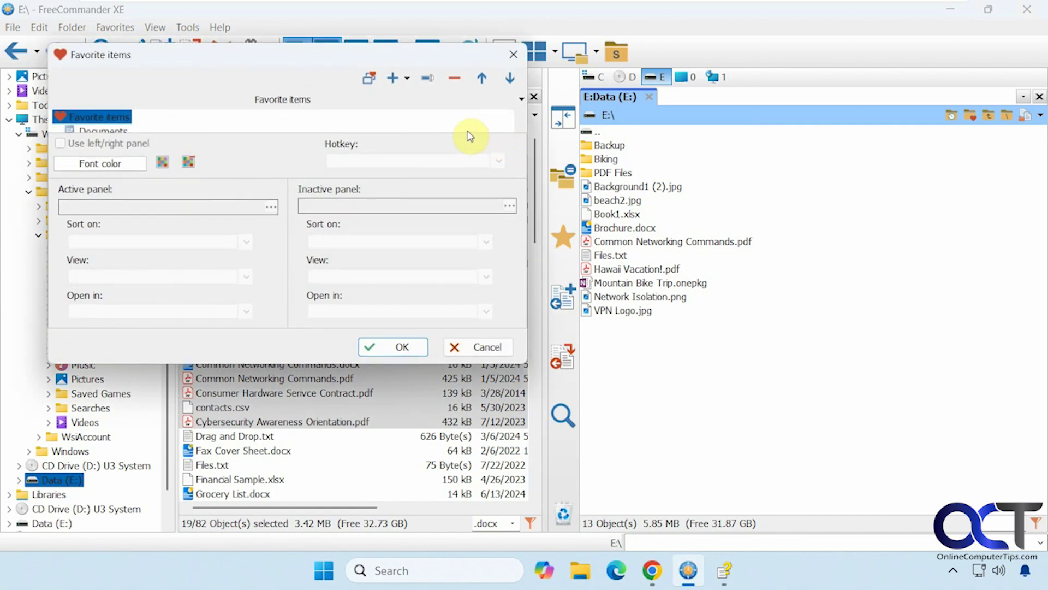
scroll(256, 122, down, 3)
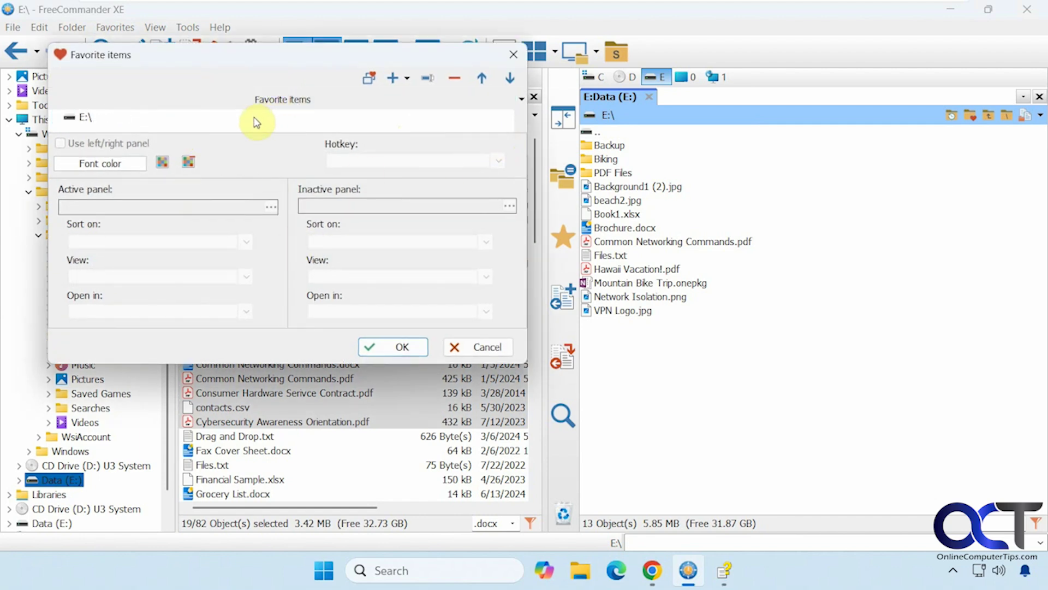
click(473, 345)
click(129, 29)
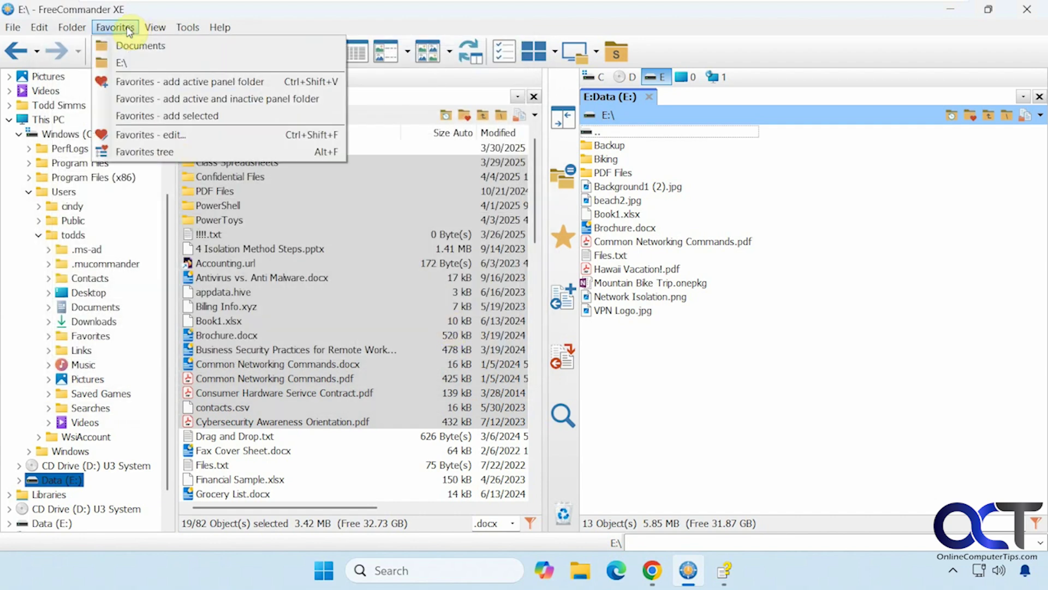
click(164, 152)
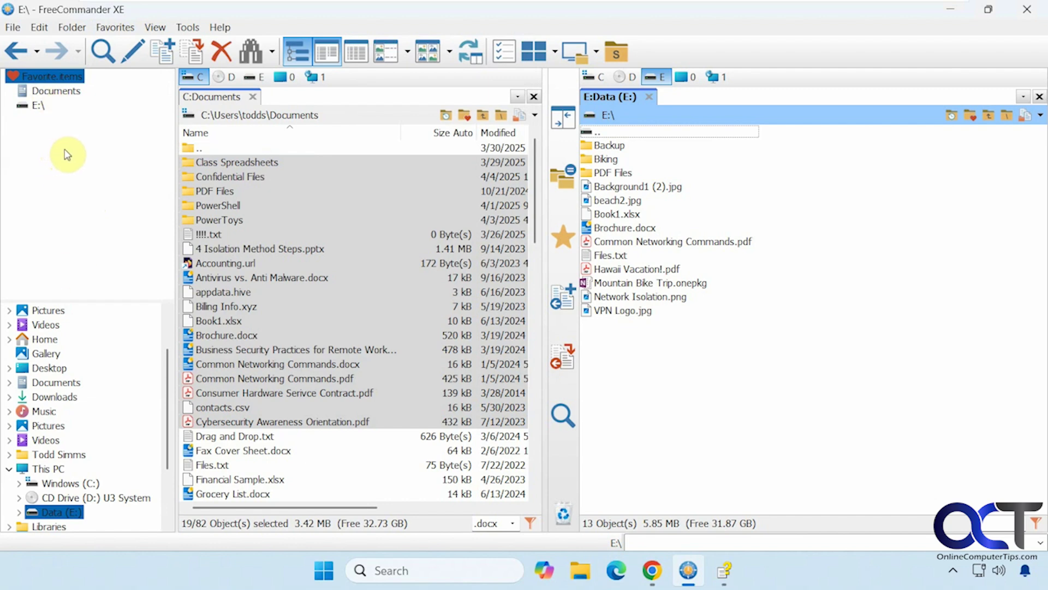
click(127, 34)
click(140, 147)
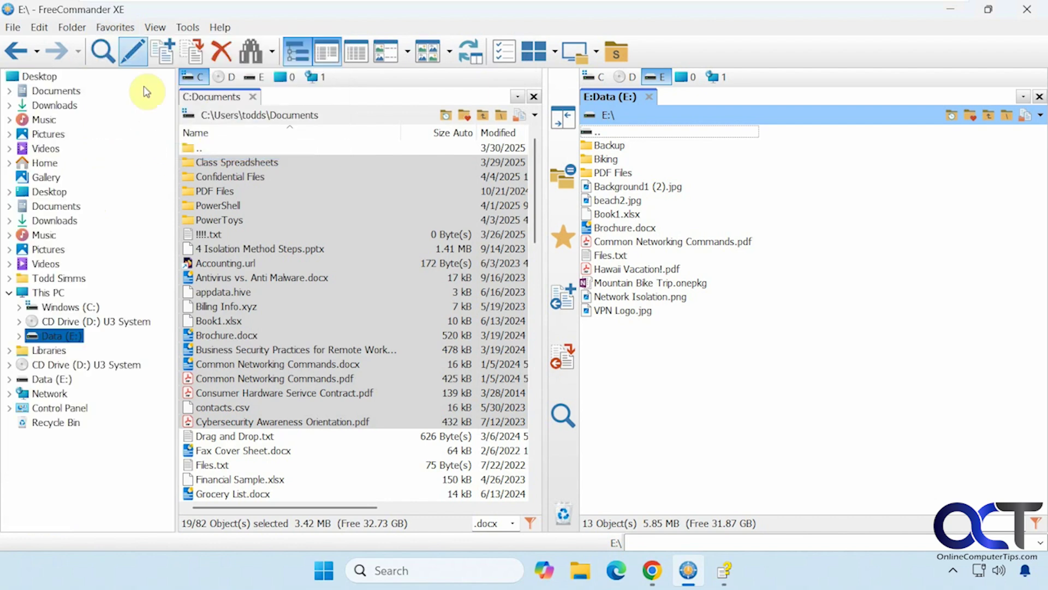
click(155, 27)
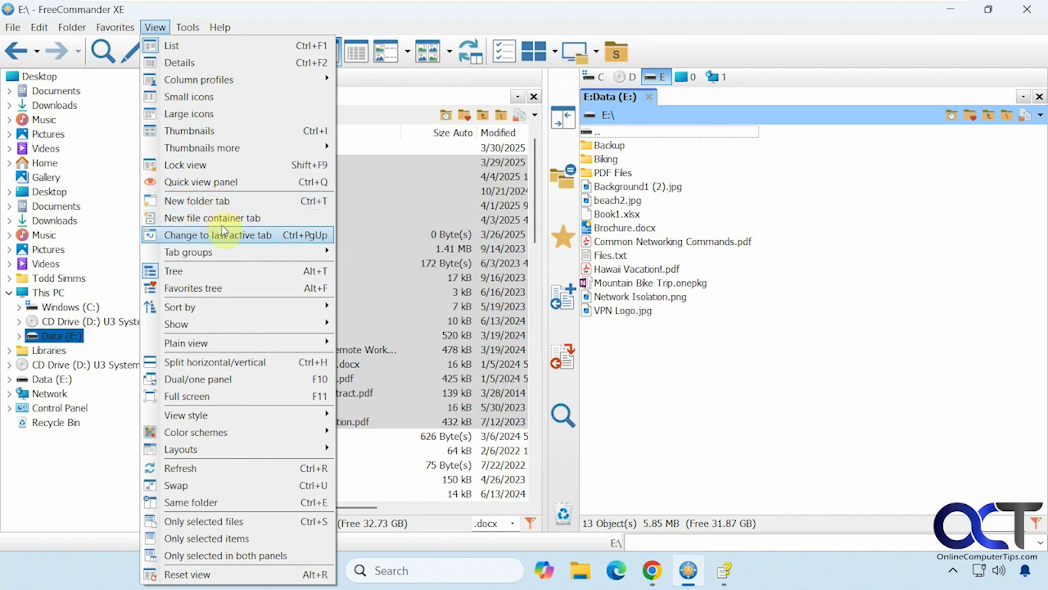
- Switch the E: panel to Plain view - files, listing all subfolder files flat
mouse_move(227, 257)
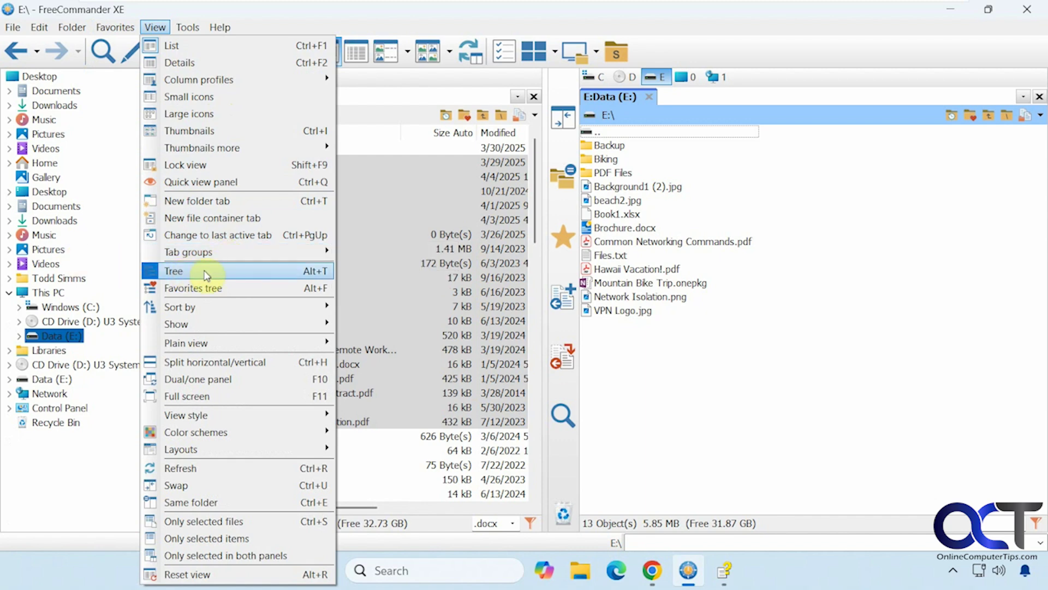
mouse_move(206, 309)
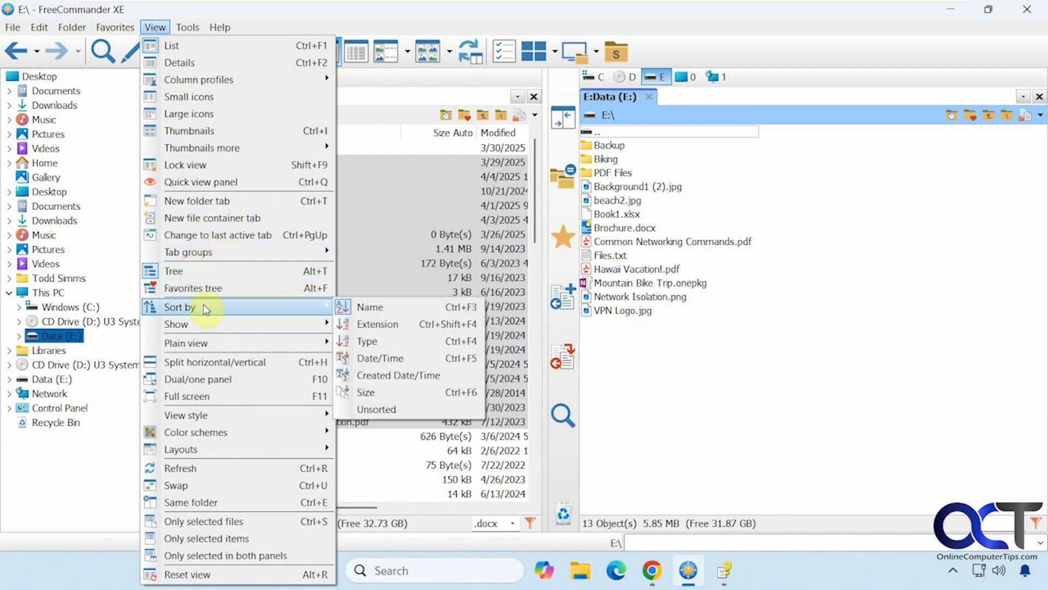
mouse_move(213, 330)
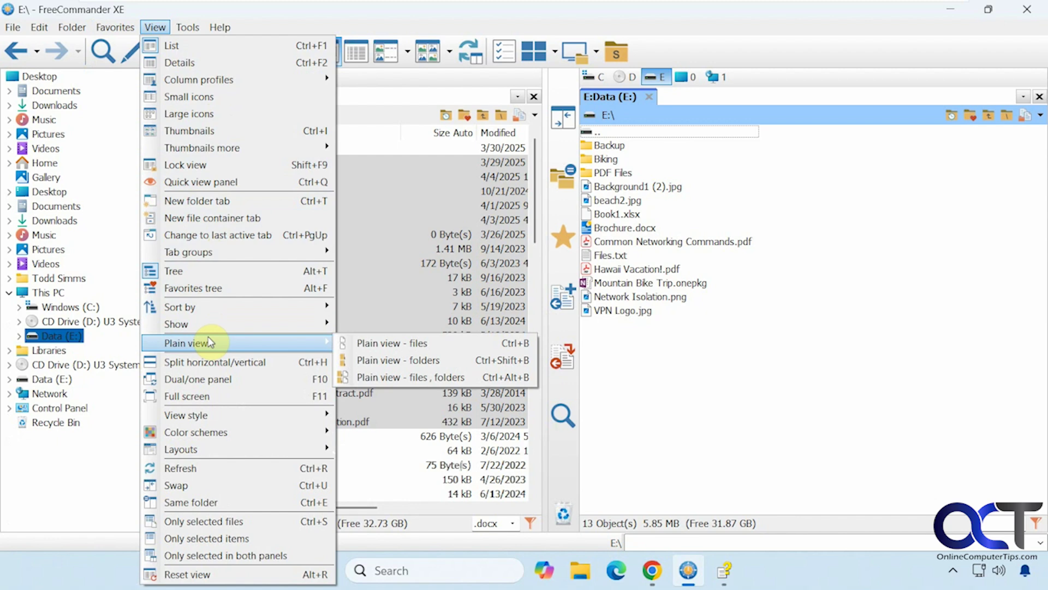
click(393, 344)
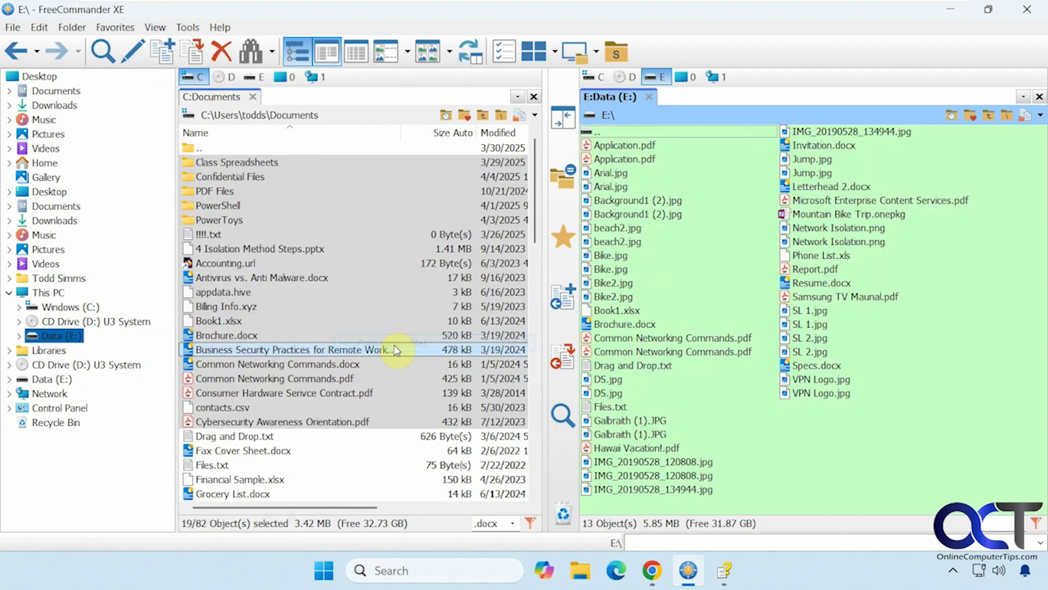
drag(394, 349, 792, 379)
- Try the Gradient - MS Office view style, revert to Gradient - System, and browse Color schemes
click(155, 27)
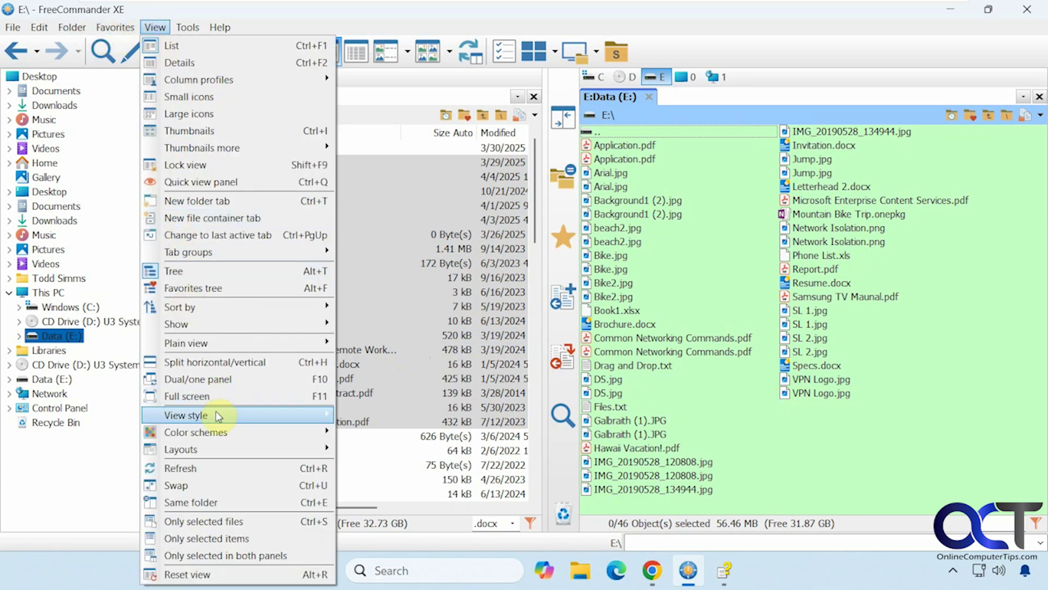
mouse_move(219, 416)
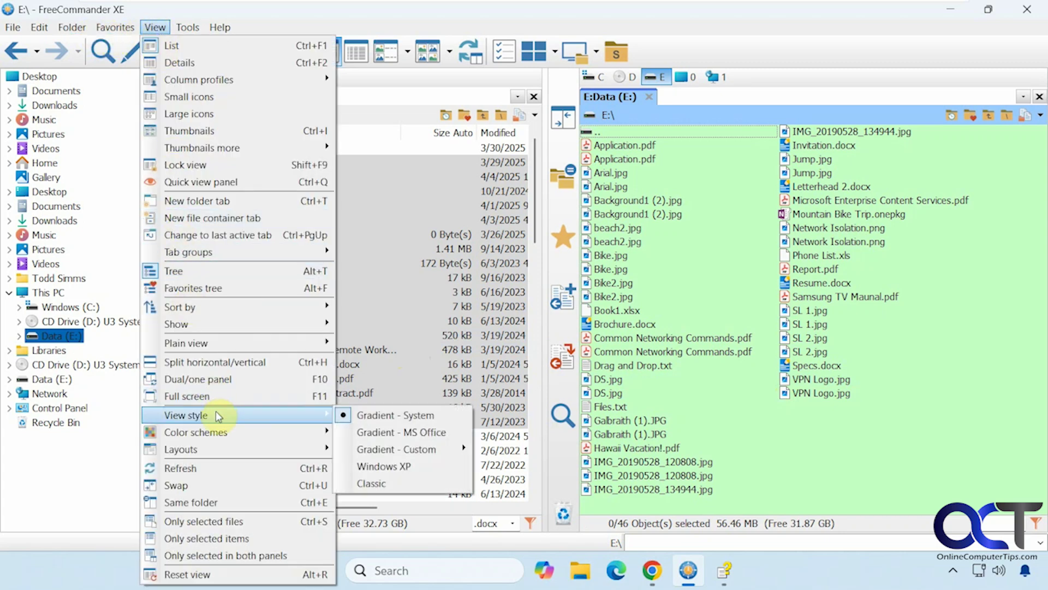
click(374, 432)
click(155, 27)
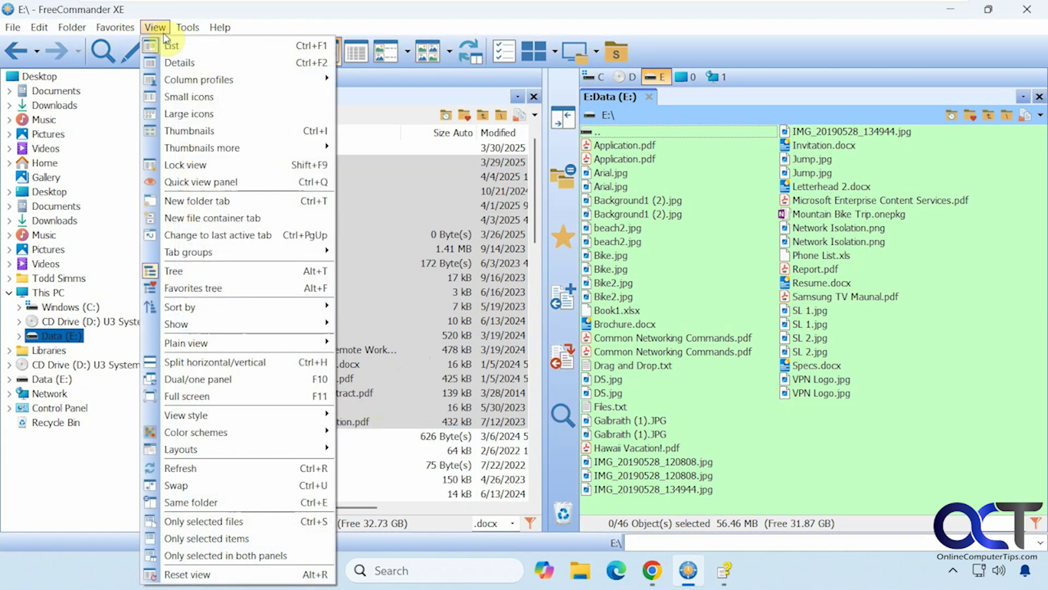
mouse_move(227, 414)
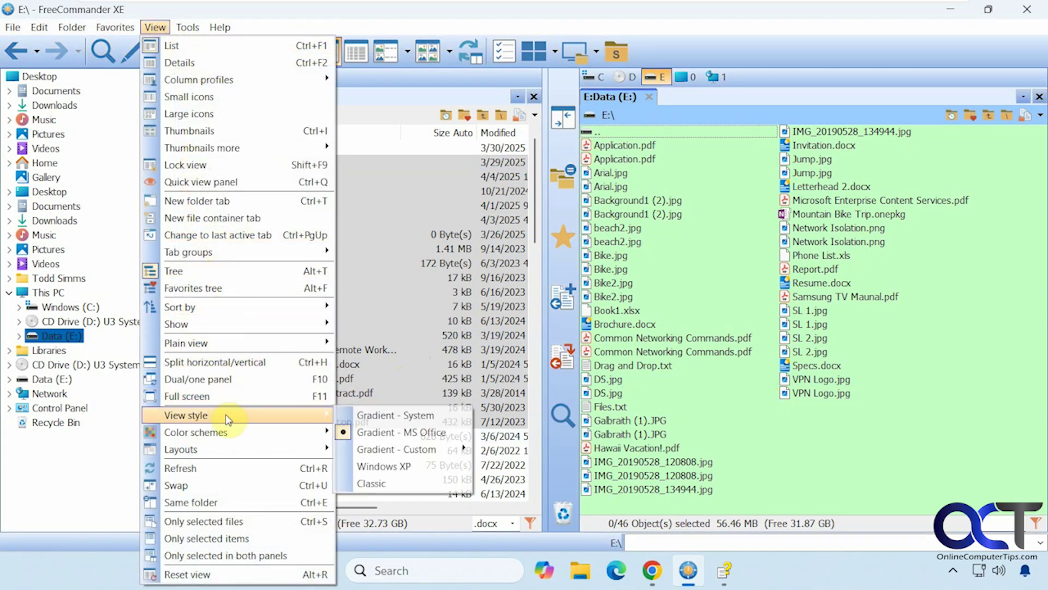
click(349, 418)
click(153, 27)
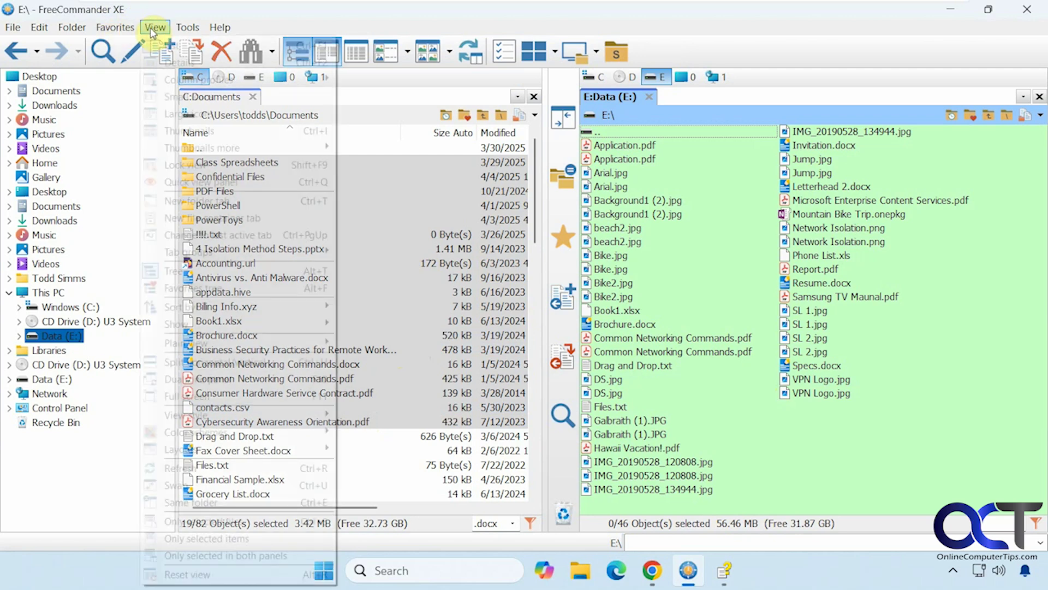
mouse_move(210, 438)
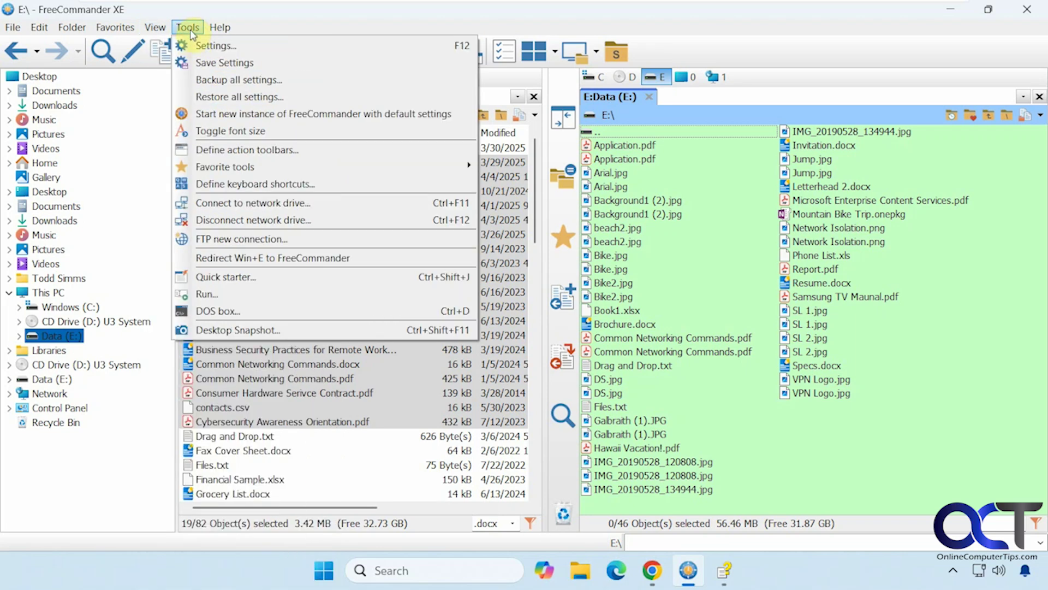
- Open Settings and browse the pages from Start program through FTP/SFTP
click(203, 46)
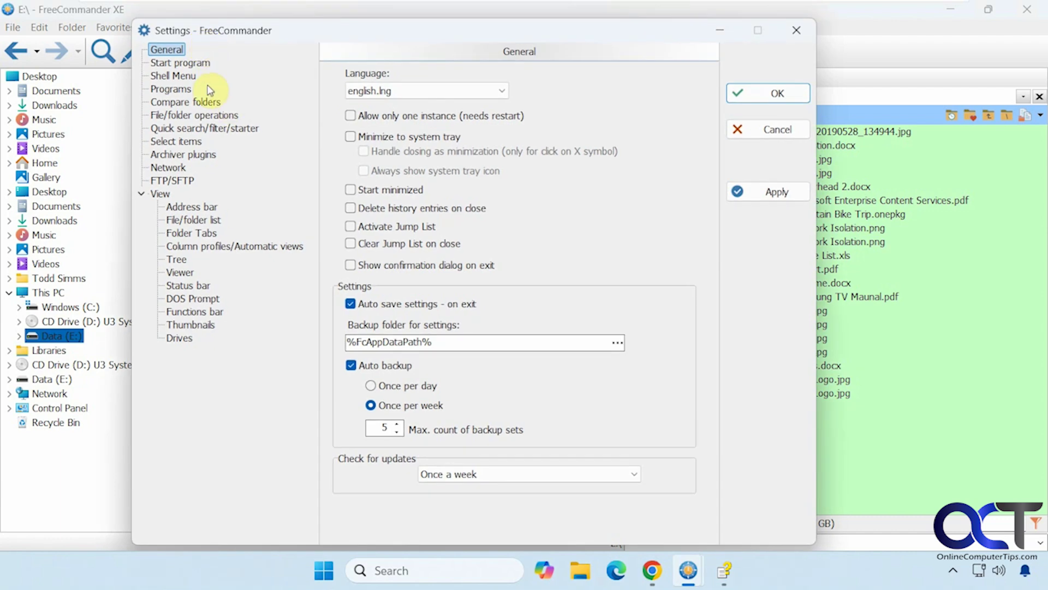
click(191, 64)
click(186, 78)
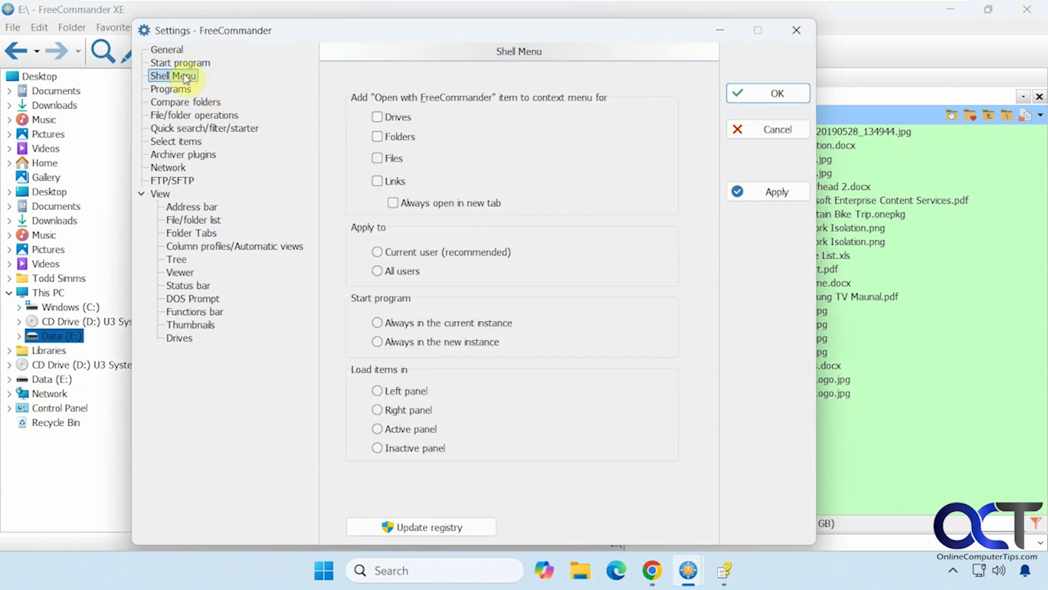
click(184, 90)
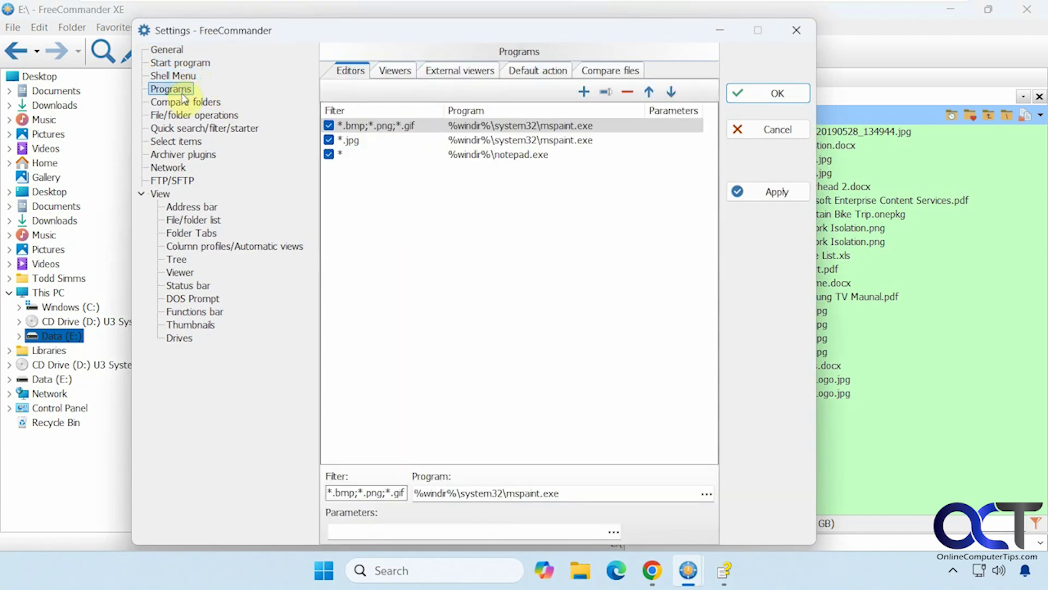
click(180, 104)
click(175, 116)
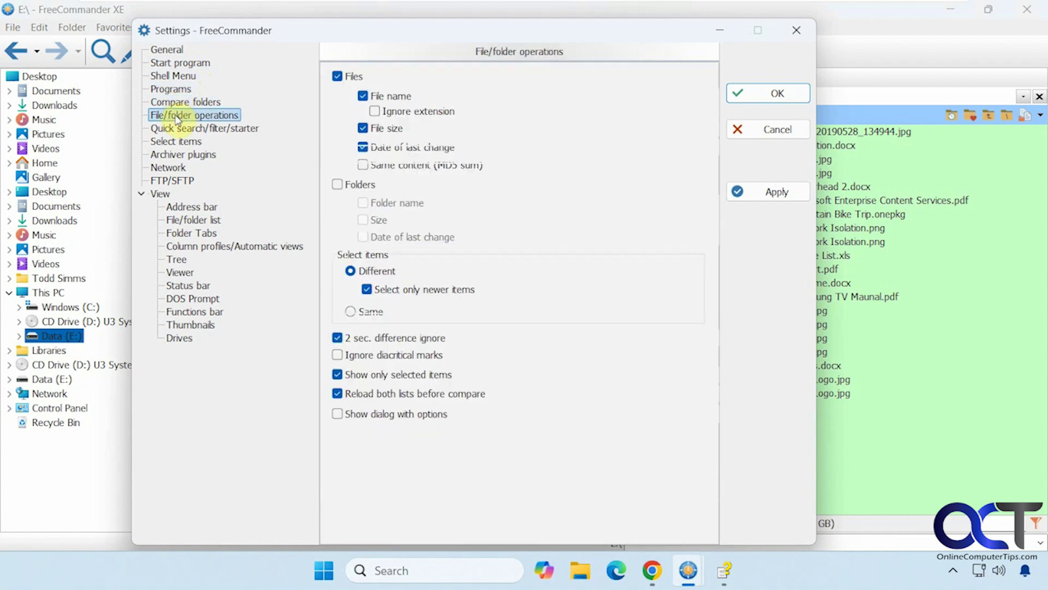
click(174, 130)
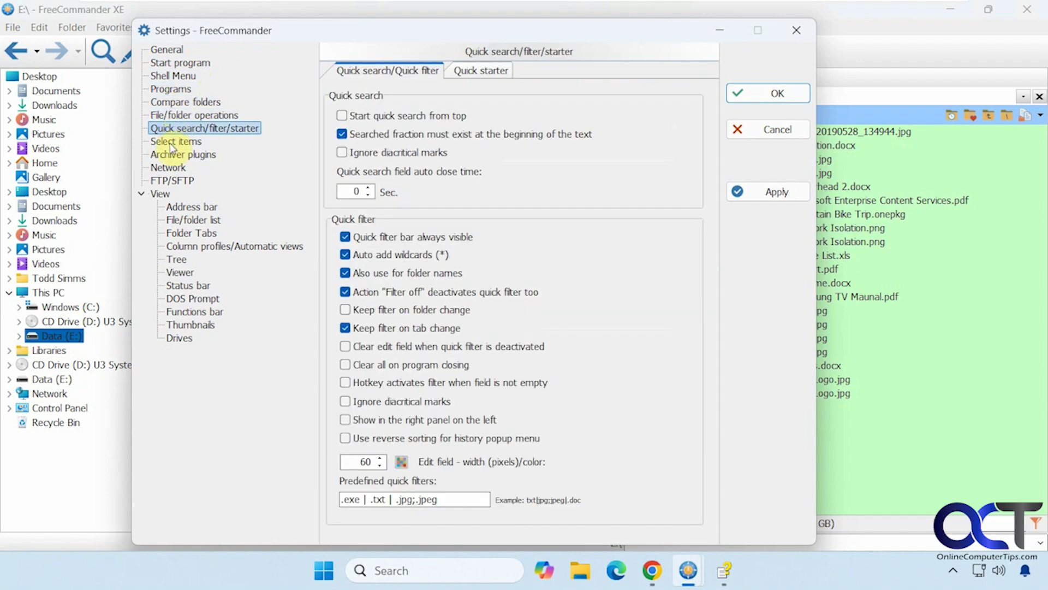
click(172, 144)
click(173, 156)
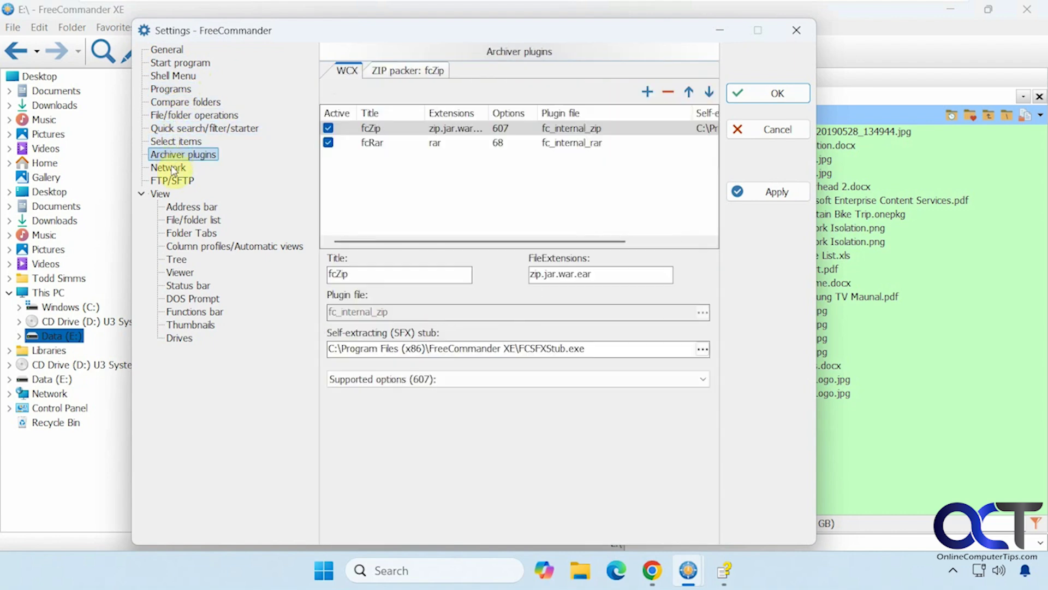
click(172, 168)
click(176, 183)
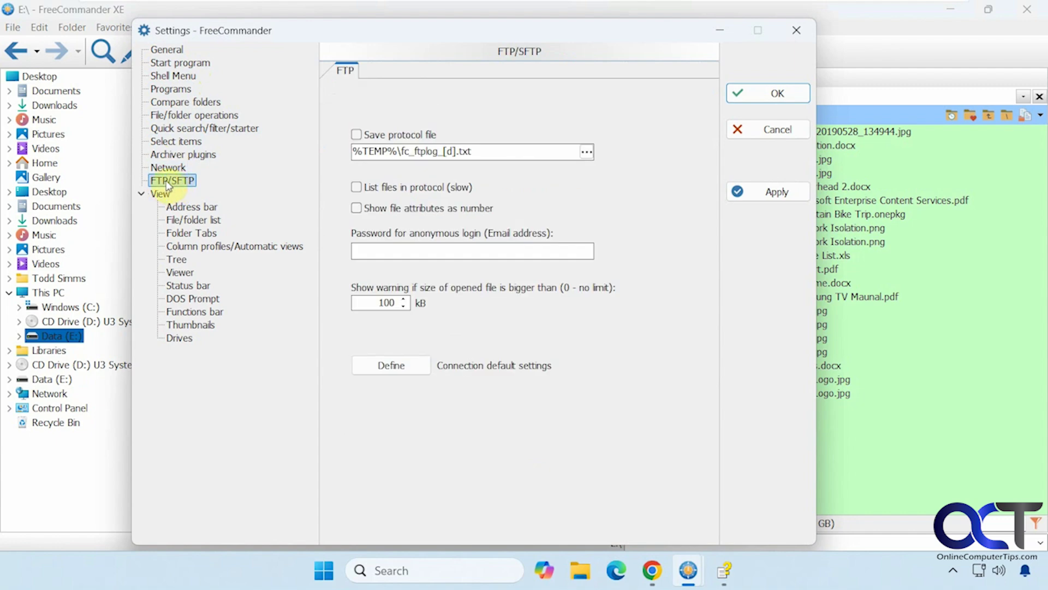
- Browse the Address bar through Drives settings pages, then cancel Settings without changes
click(194, 208)
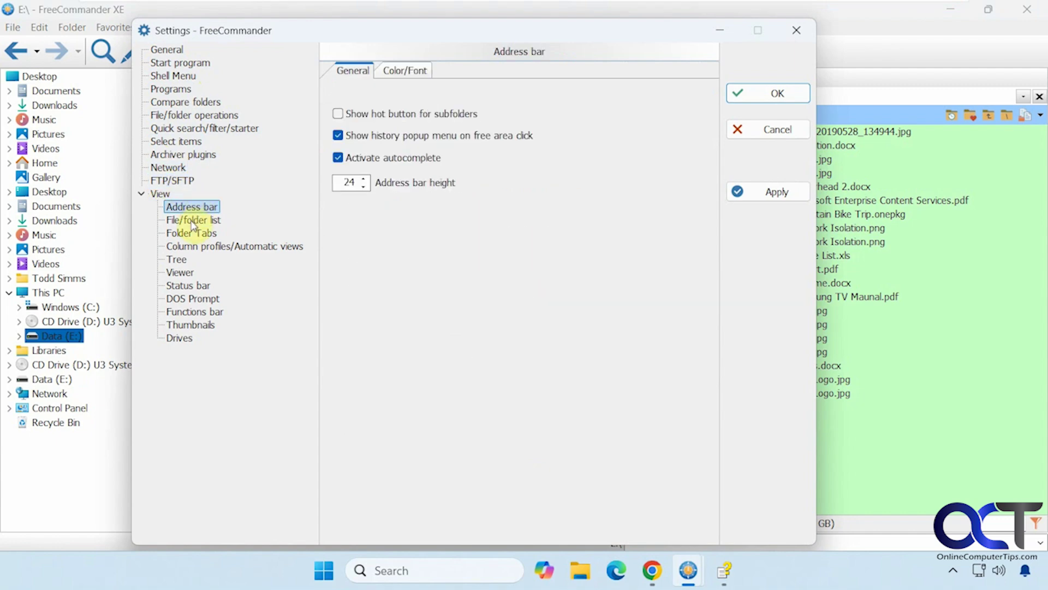
click(192, 233)
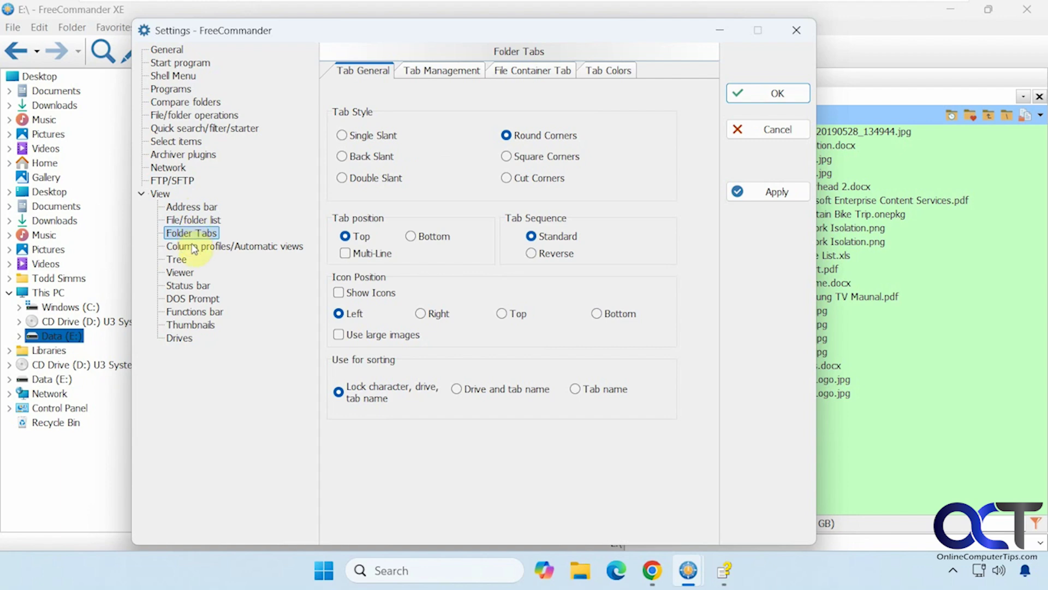
click(192, 248)
click(185, 258)
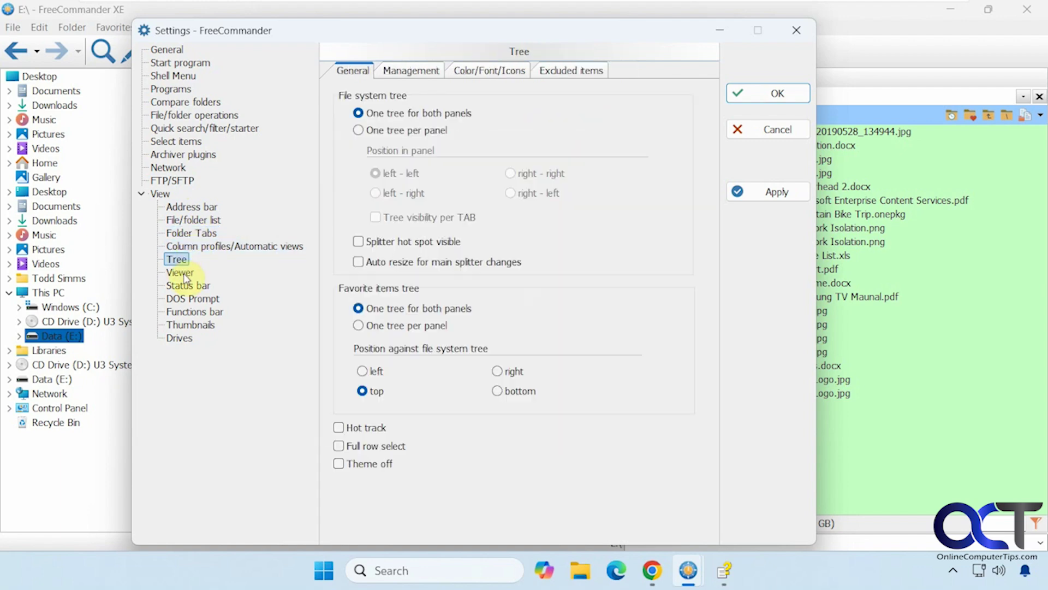
click(186, 276)
click(187, 286)
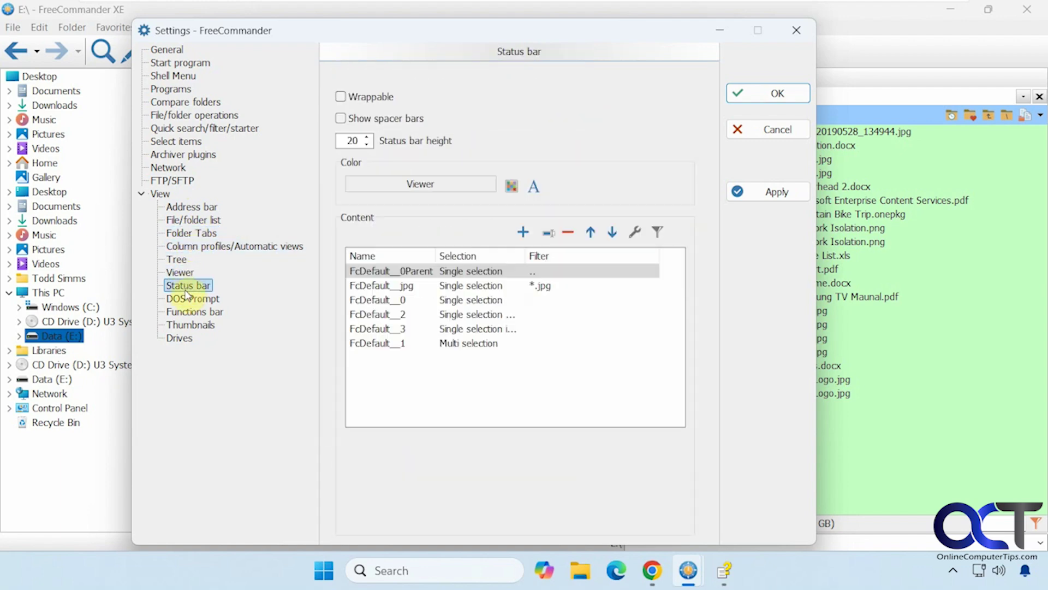
click(188, 300)
click(186, 312)
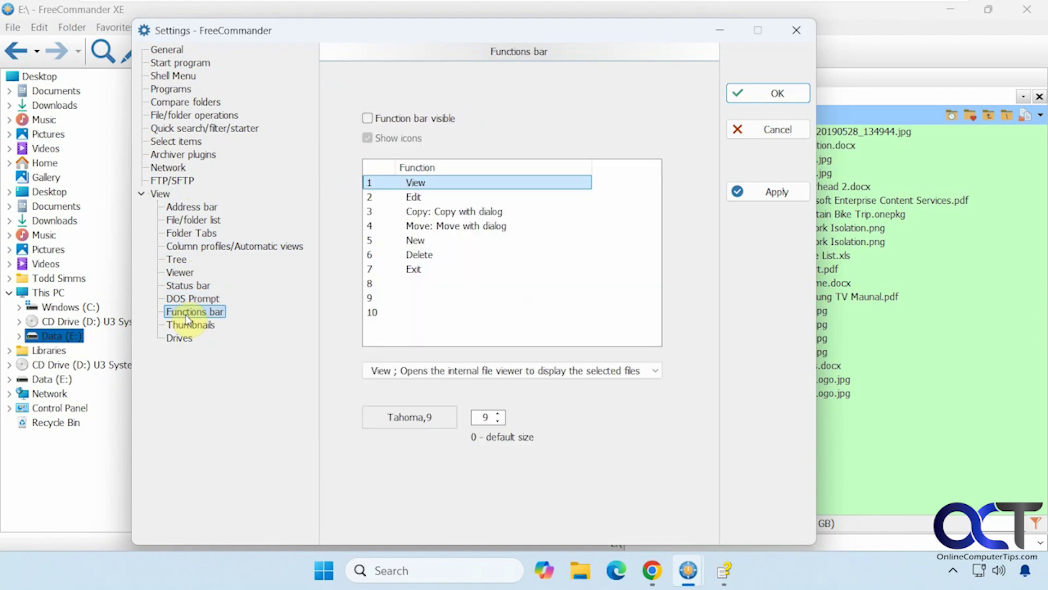
click(186, 325)
click(183, 340)
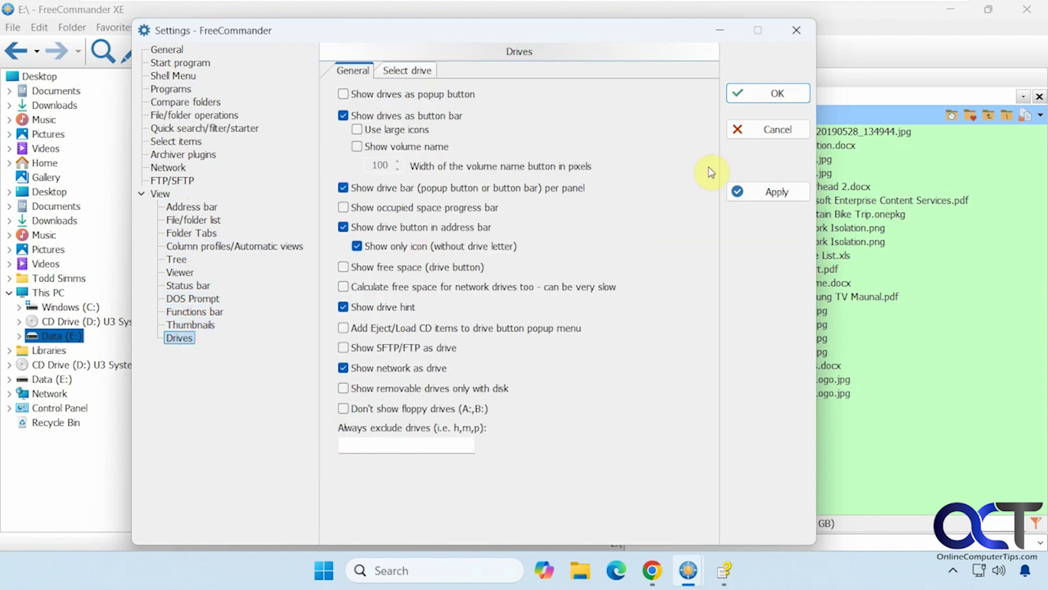
click(747, 136)
click(189, 27)
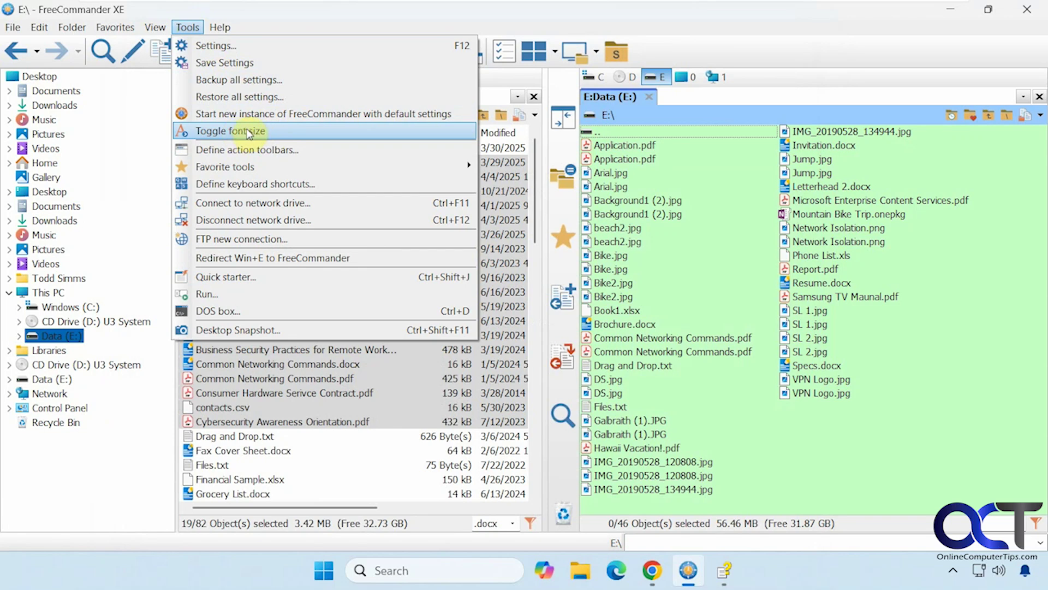
- Toggle the larger file-list font, then view action toolbar definitions and cancel unchanged
click(249, 131)
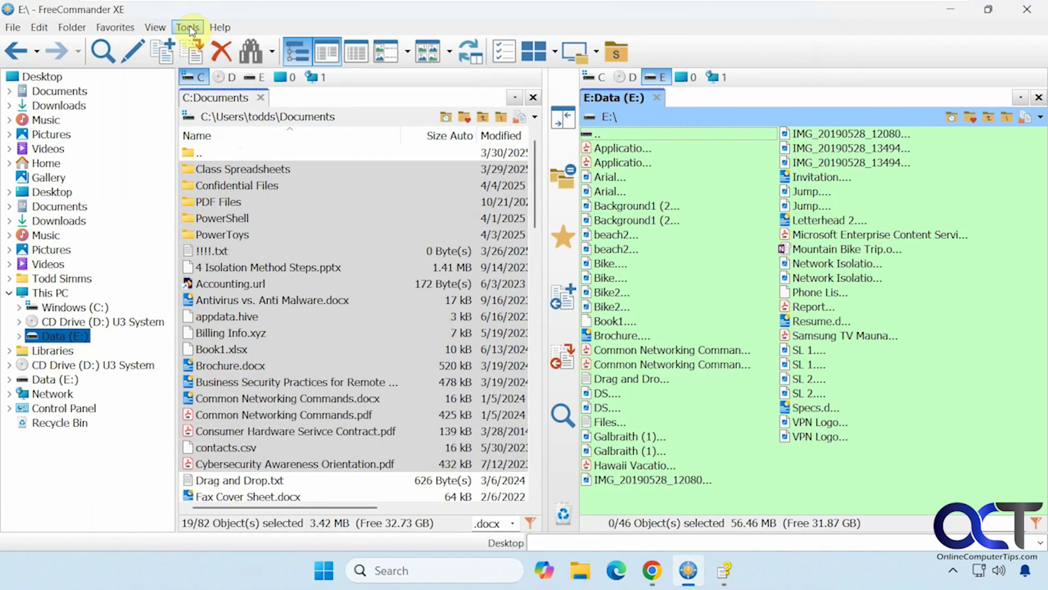
click(190, 28)
click(236, 146)
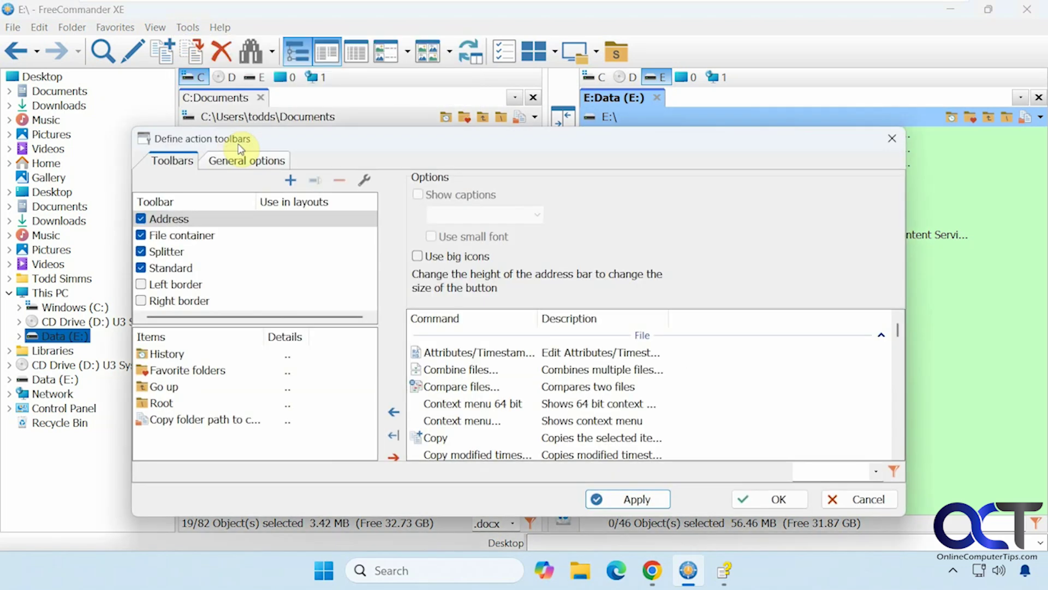
click(869, 499)
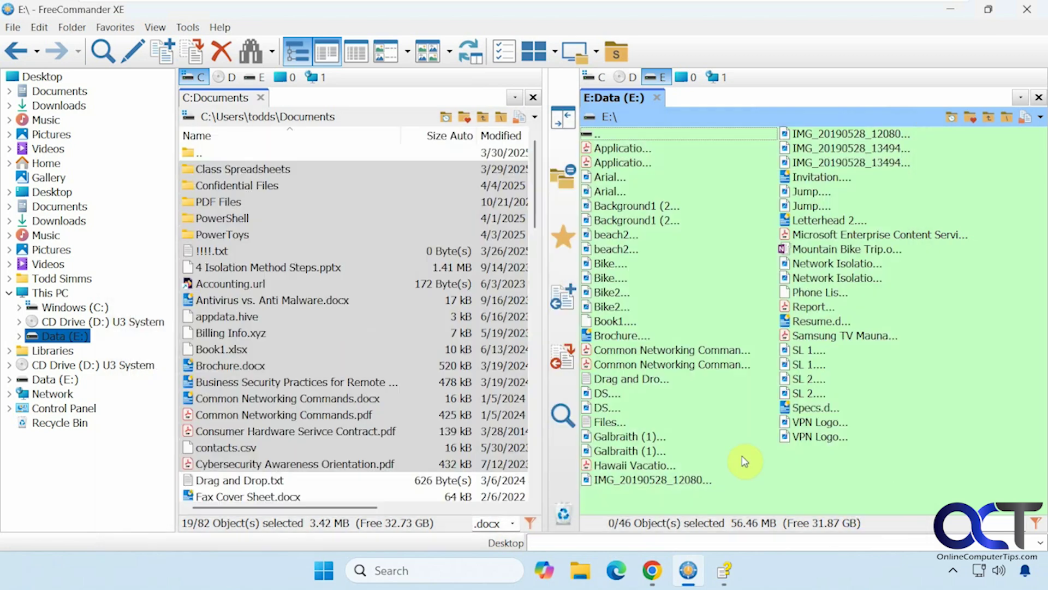
- View the Define keyboard shortcuts dialog and cancel it without changes
click(188, 30)
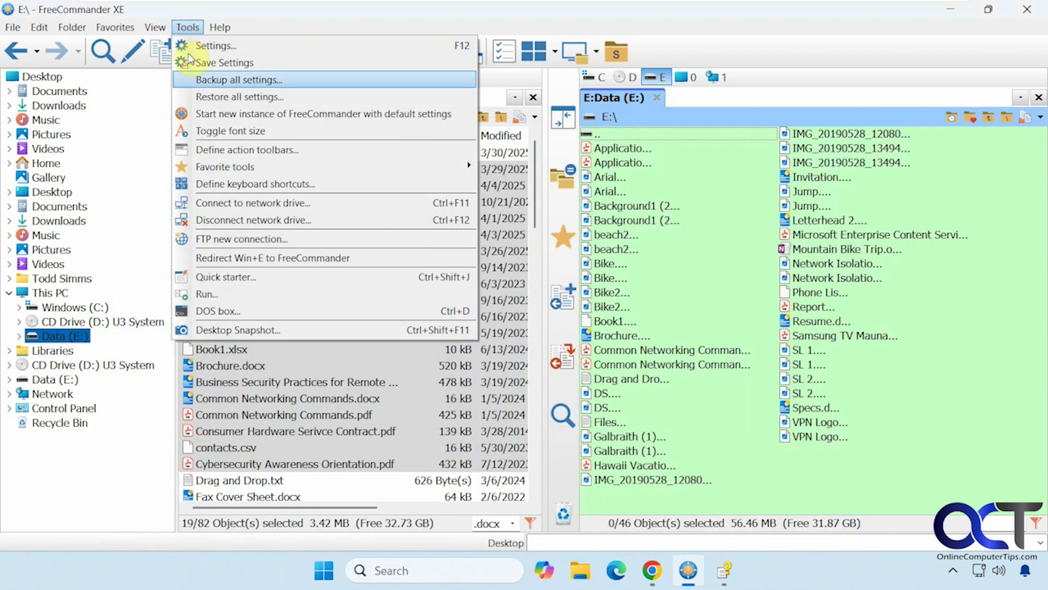
click(237, 184)
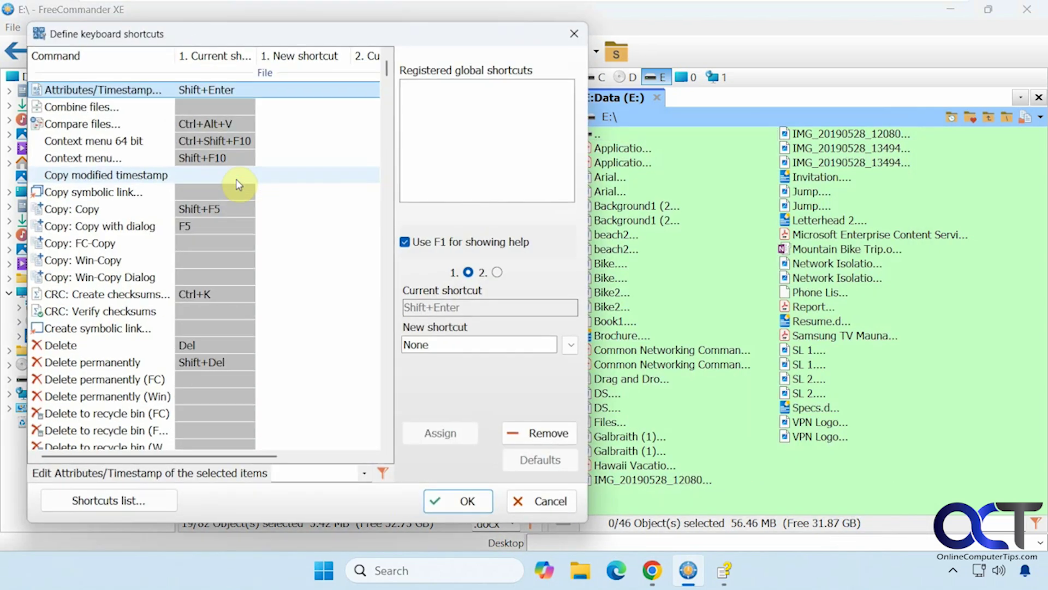
click(529, 499)
click(188, 28)
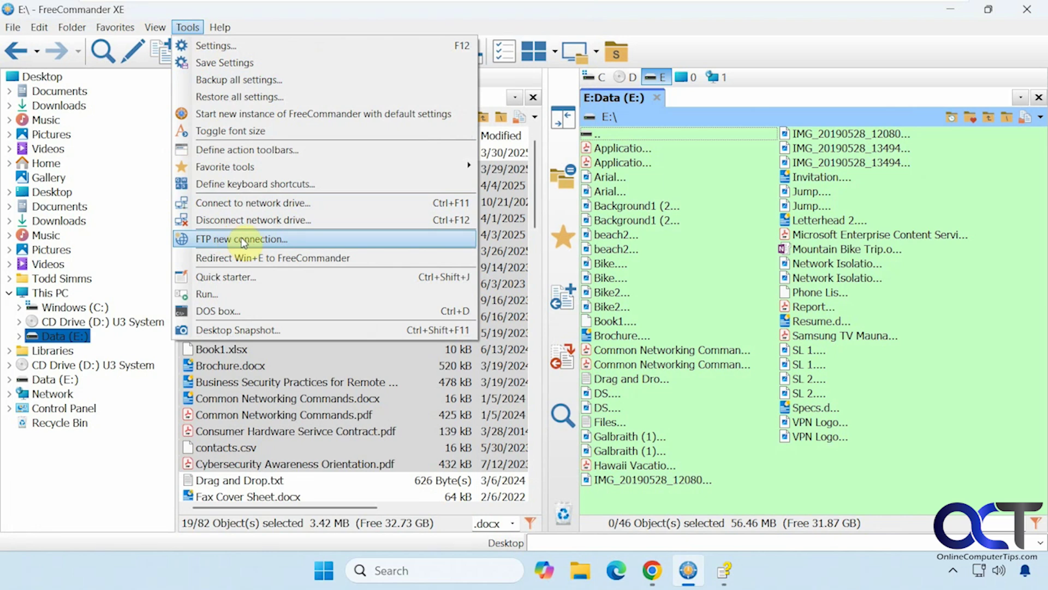
- Open and cancel the Run dialog, then open and close a DOS box in the current folder
click(207, 293)
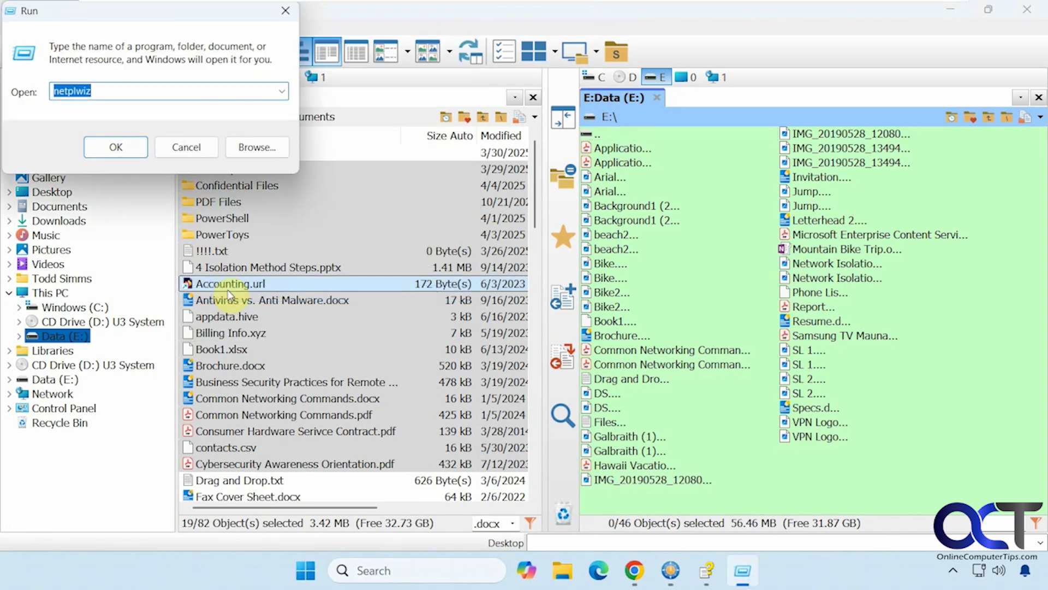
click(191, 148)
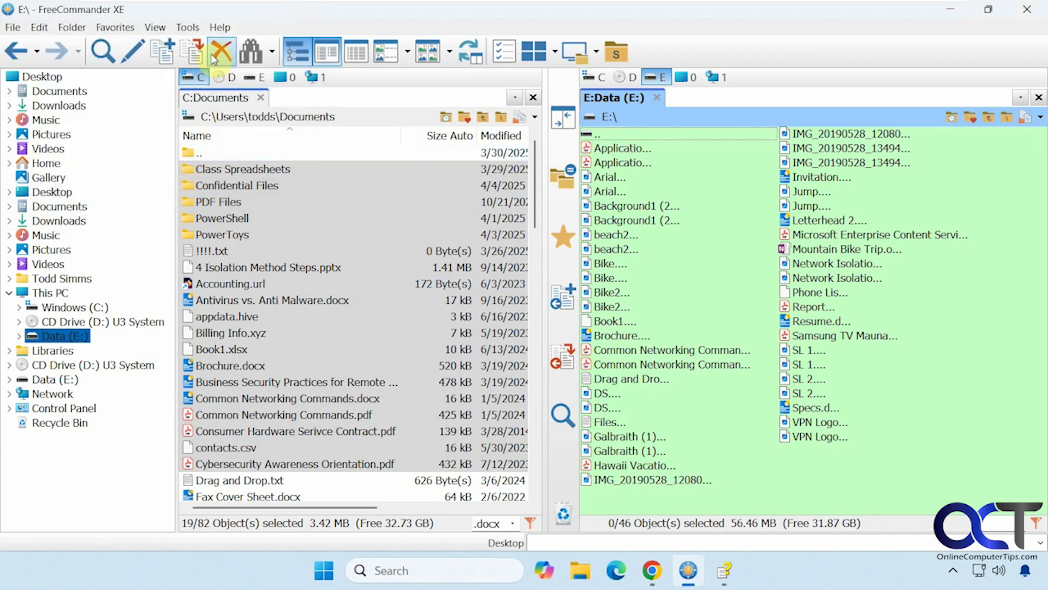
click(187, 32)
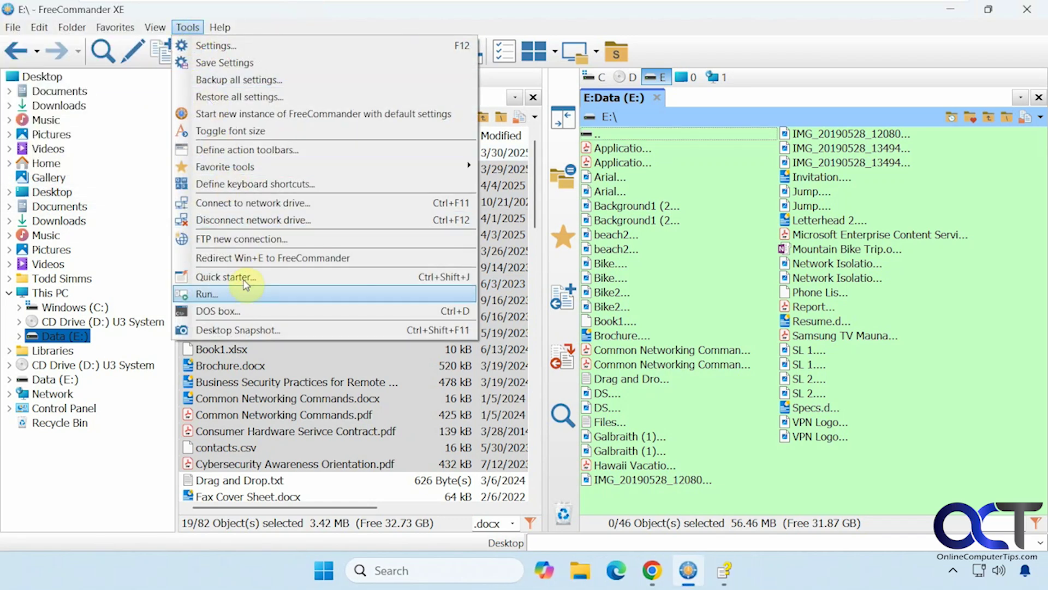
click(238, 310)
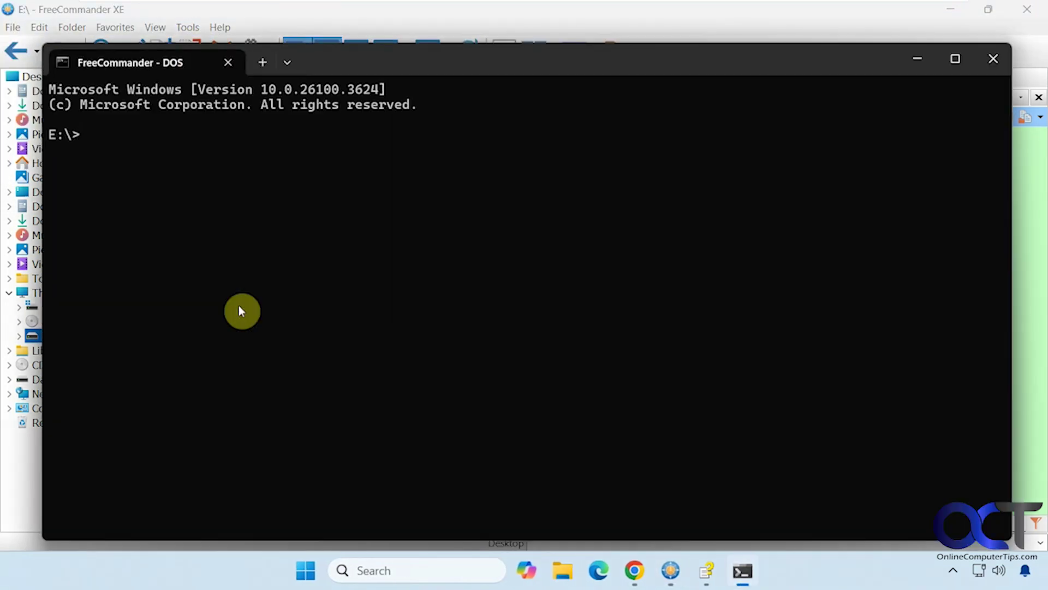
click(994, 58)
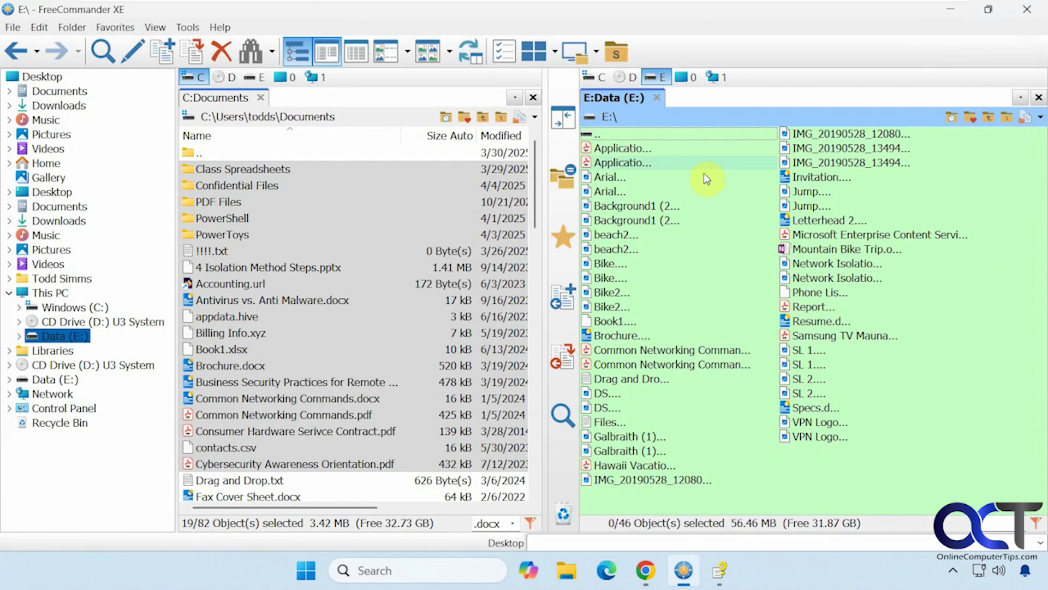
- Activate the Documents panel, open a DOS prompt in Documents, and close it
click(255, 103)
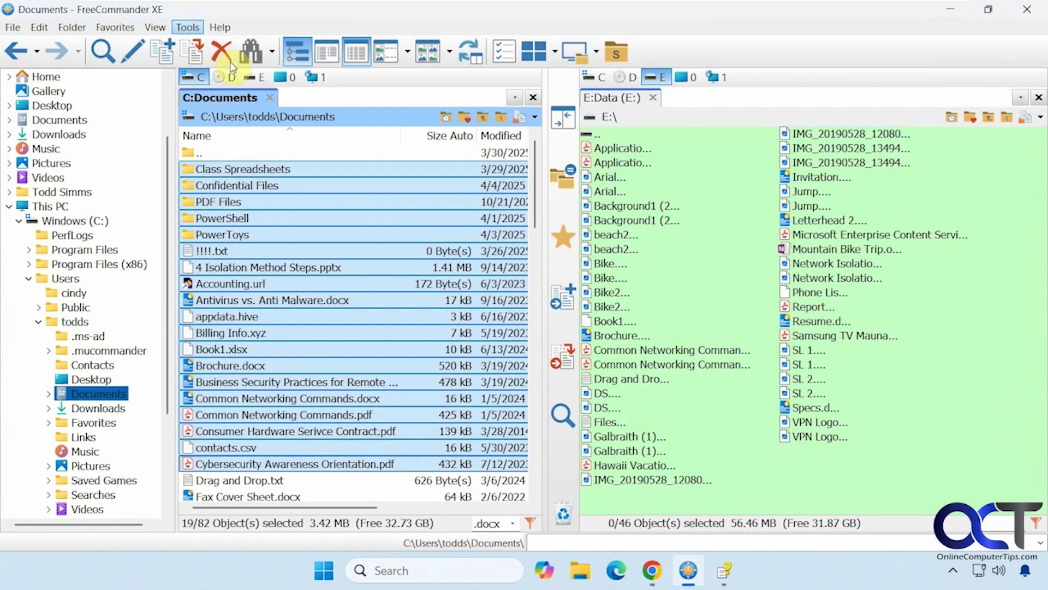
click(194, 27)
click(230, 311)
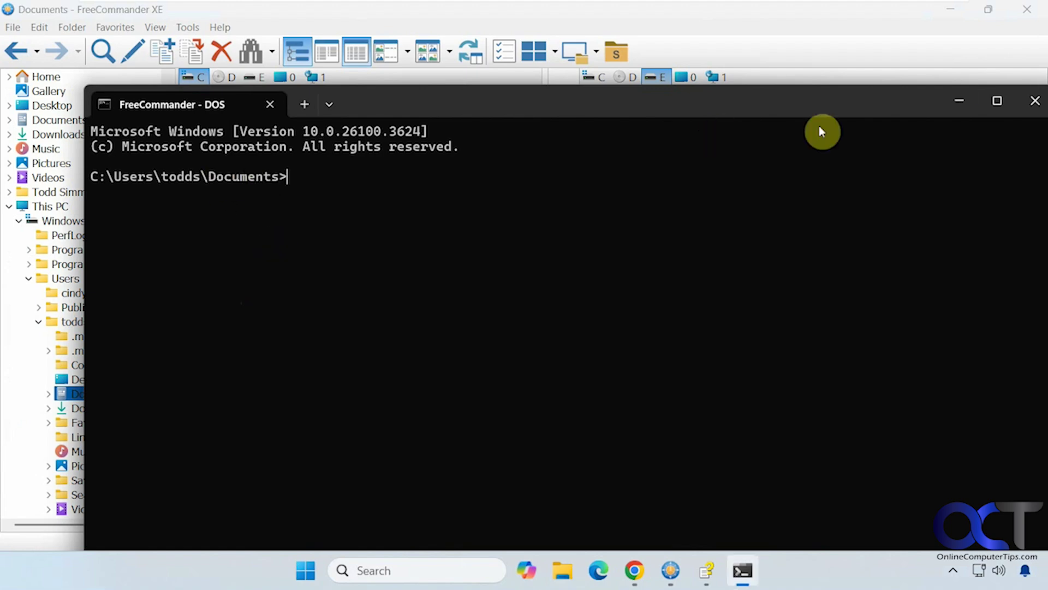
click(1036, 102)
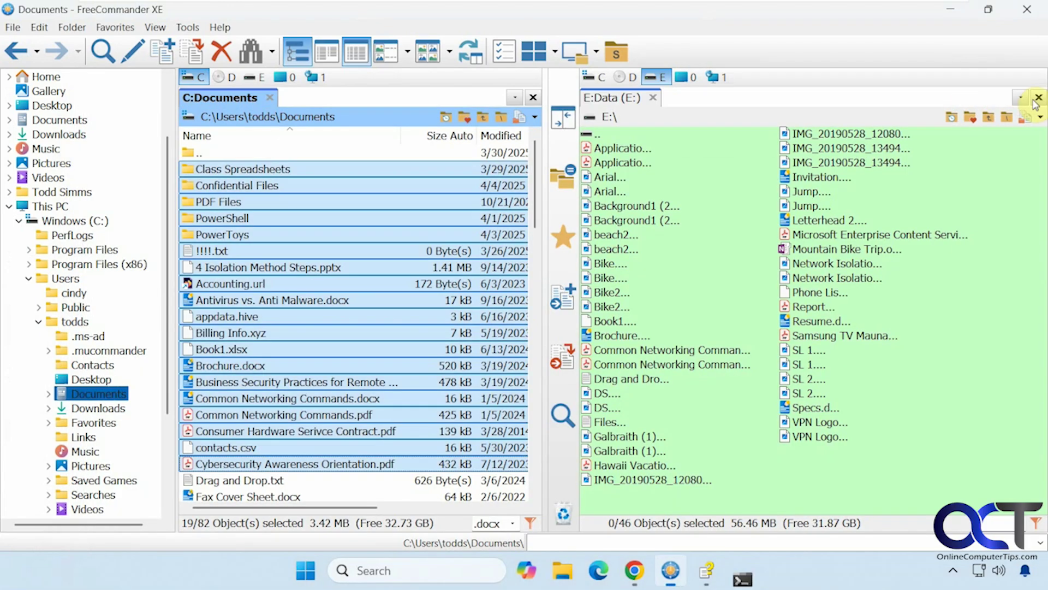
click(187, 27)
mouse_move(214, 32)
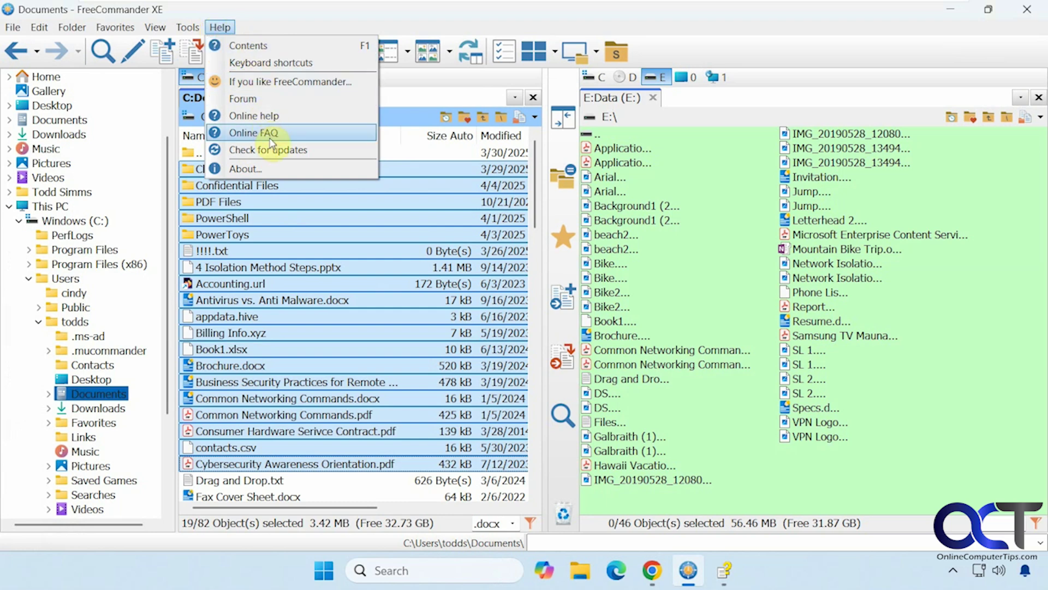
click(338, 16)
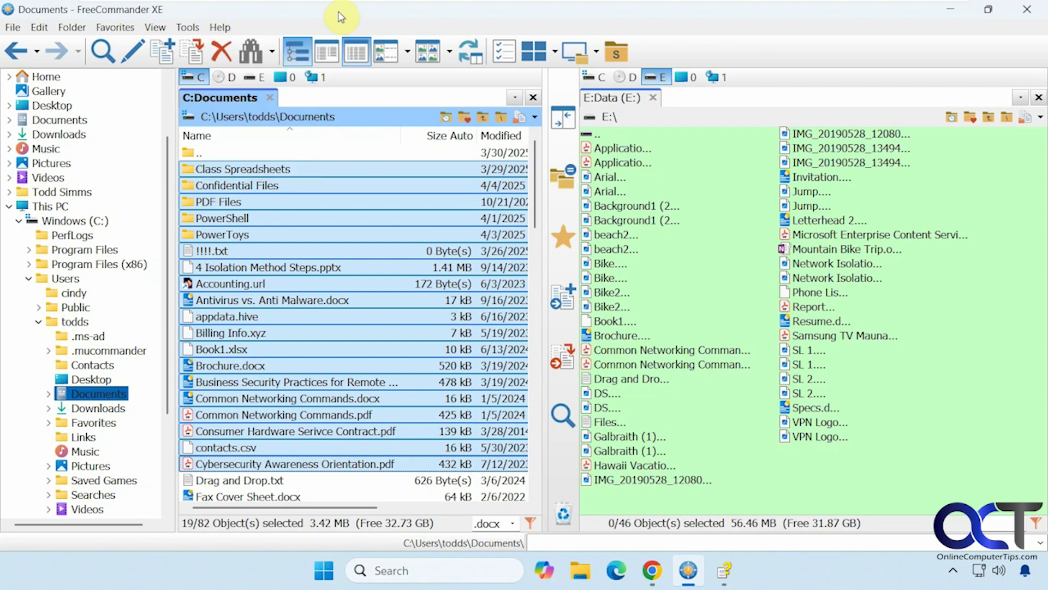